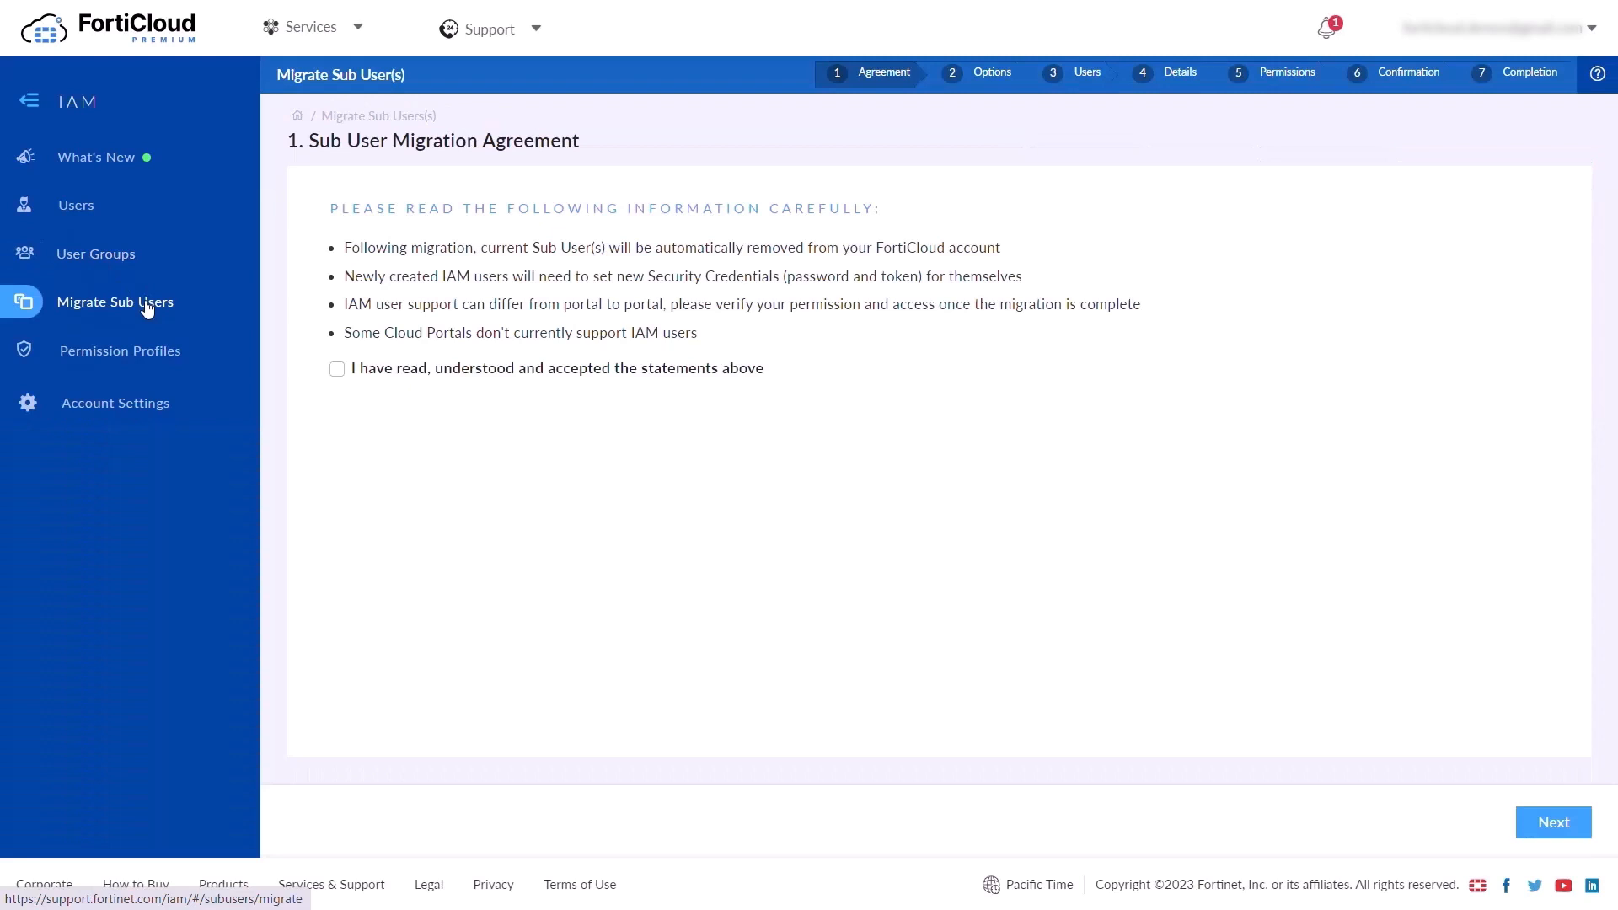
Look over the Permission Profiles, Account Settings and Users pages
click(123, 361)
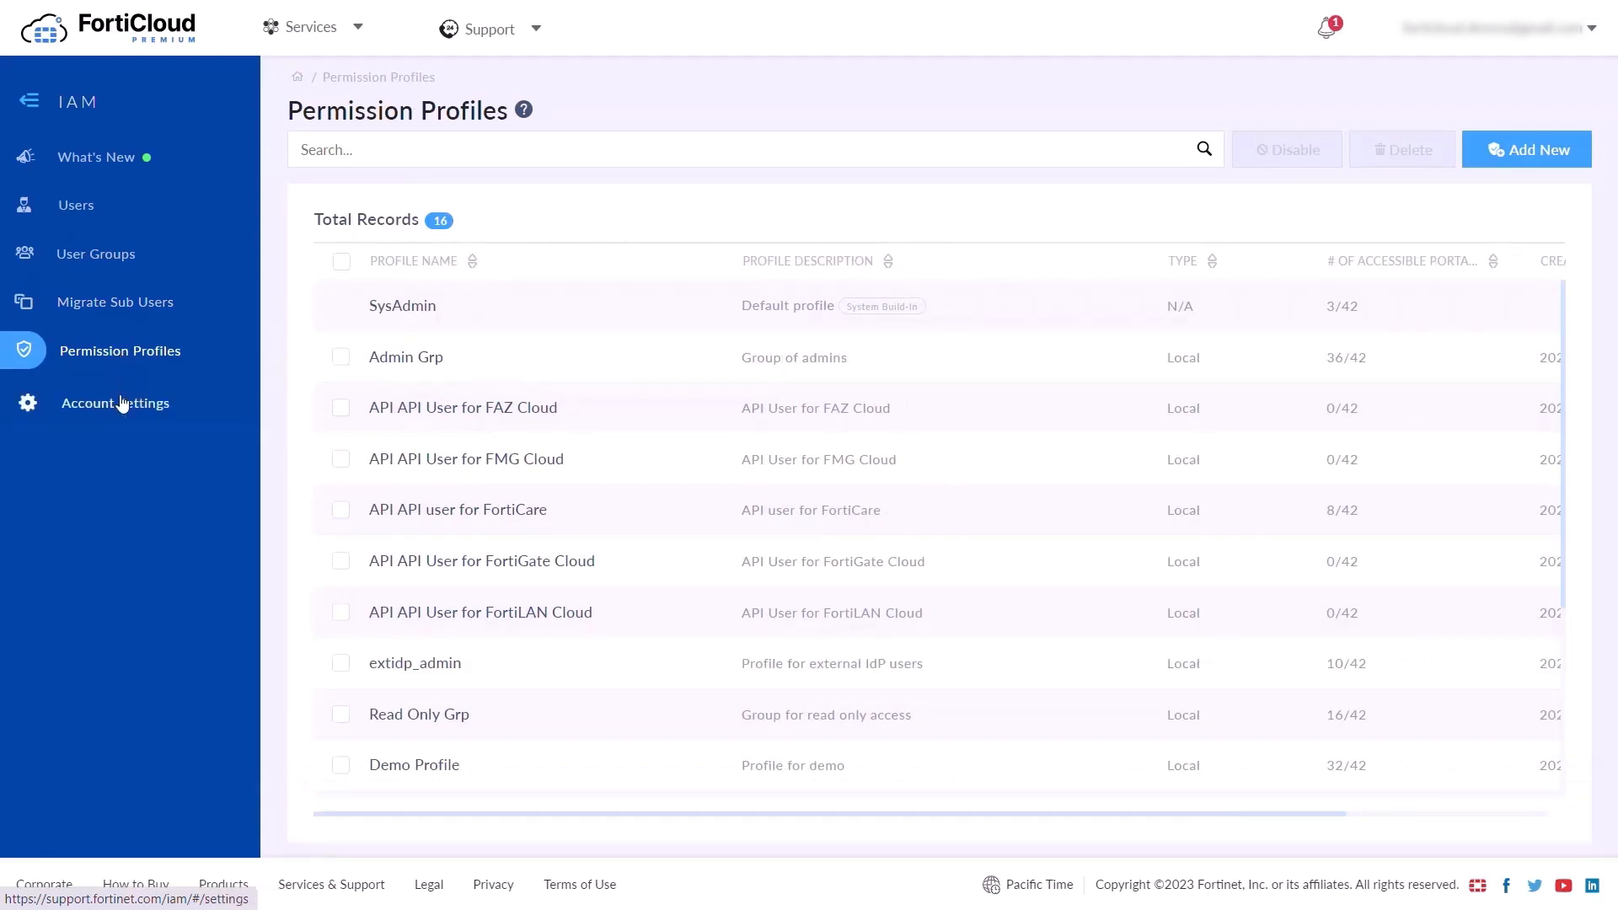
click(120, 396)
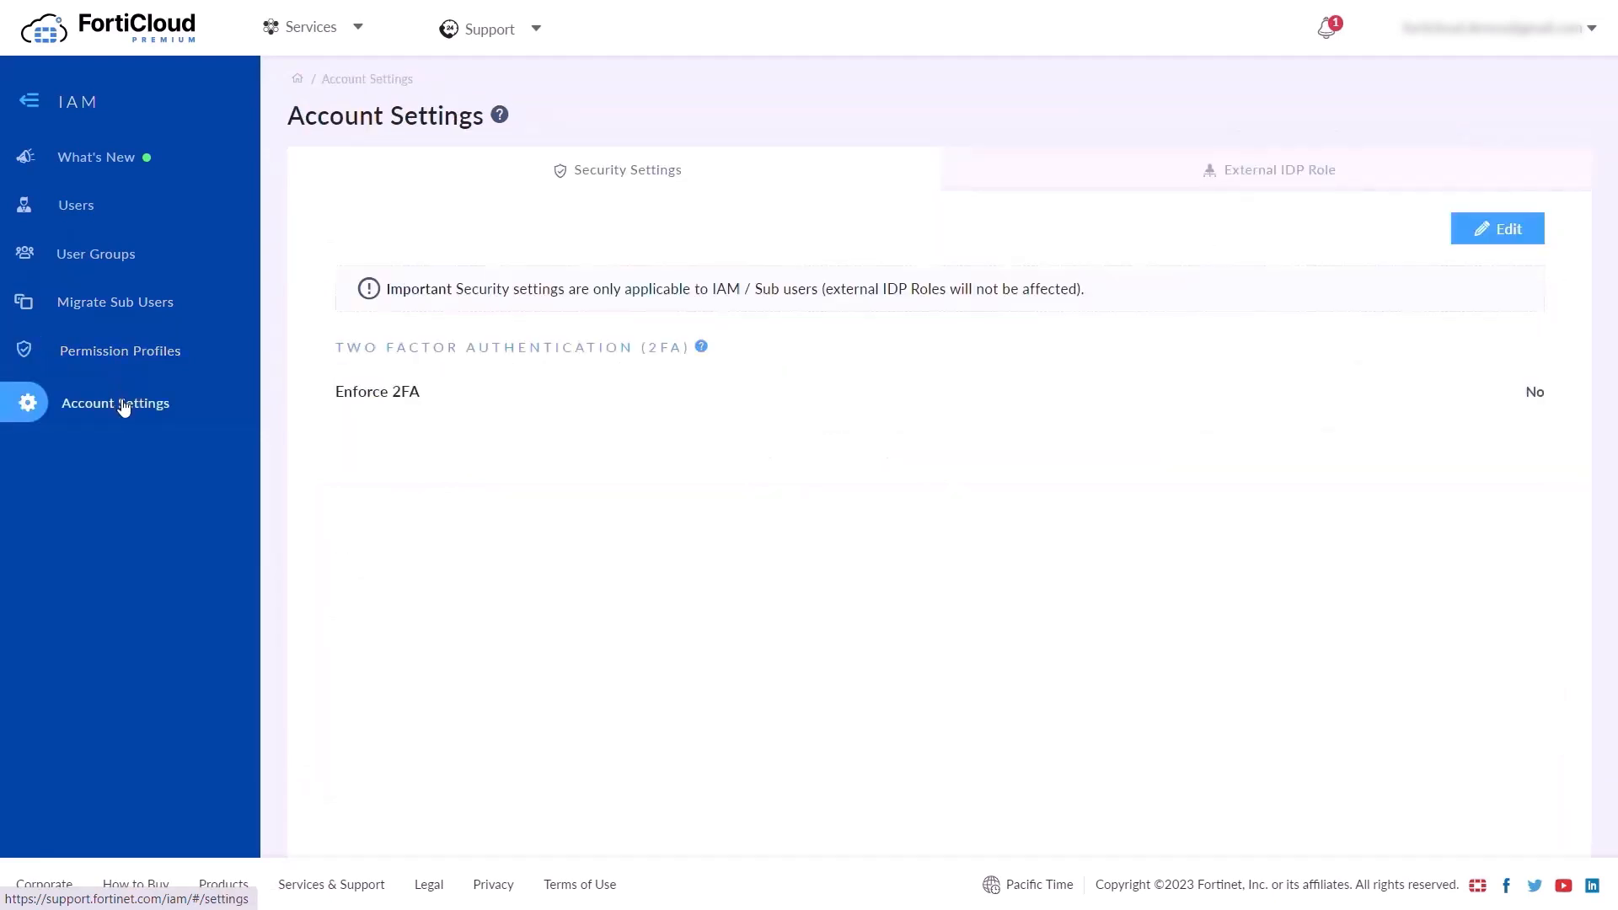
click(82, 207)
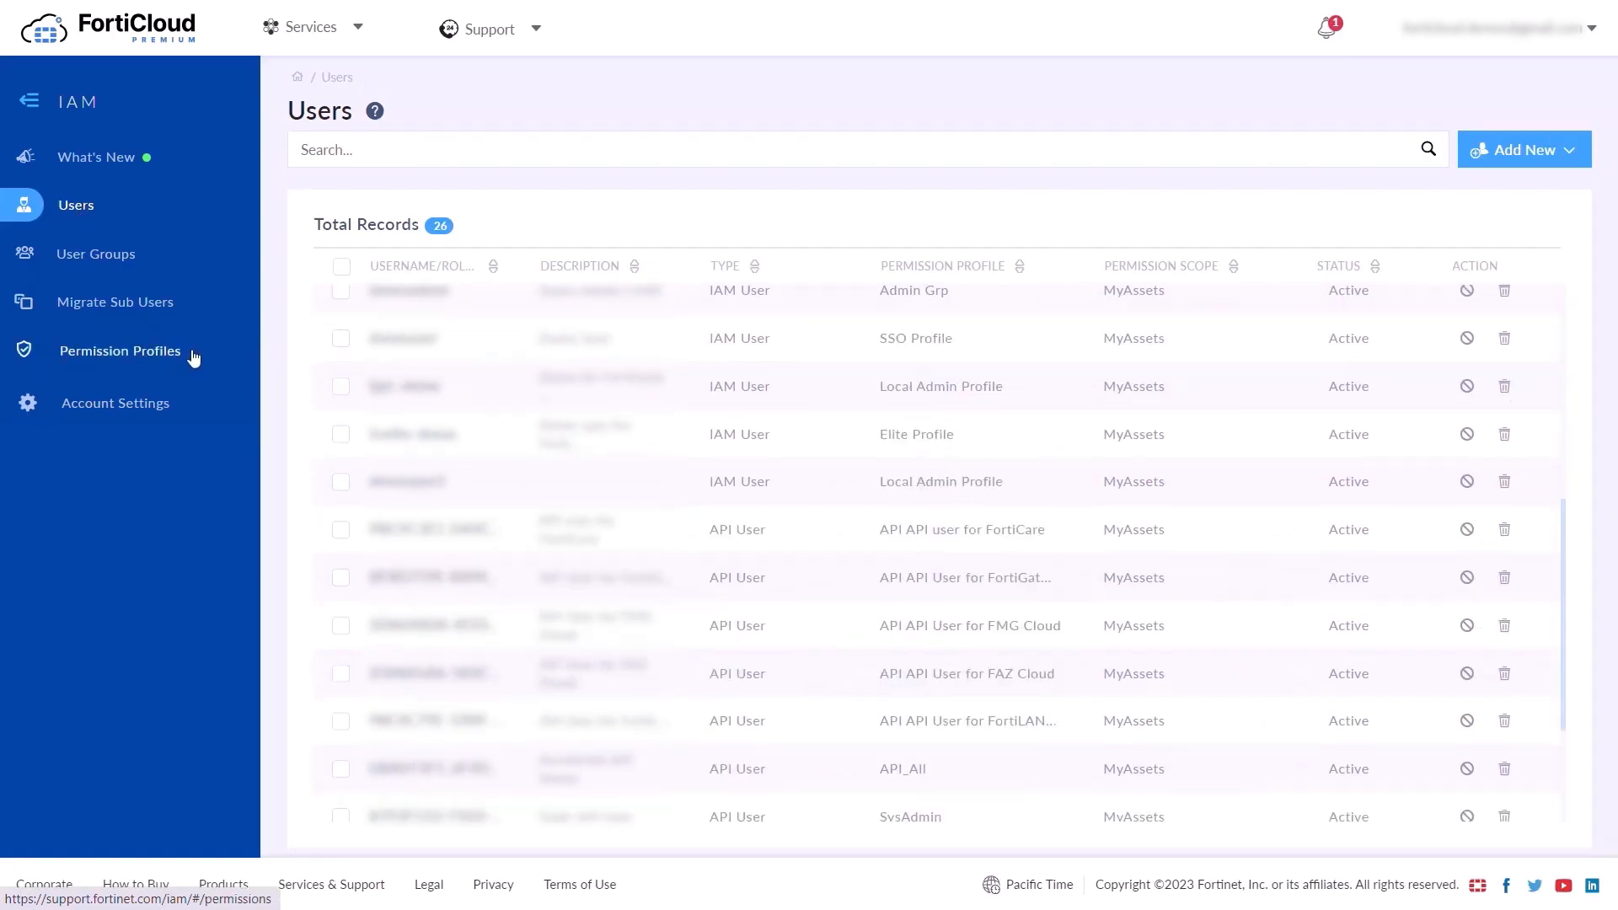
Inspect the SysAdmin profile's details, then return to the Permission Profiles list
click(193, 357)
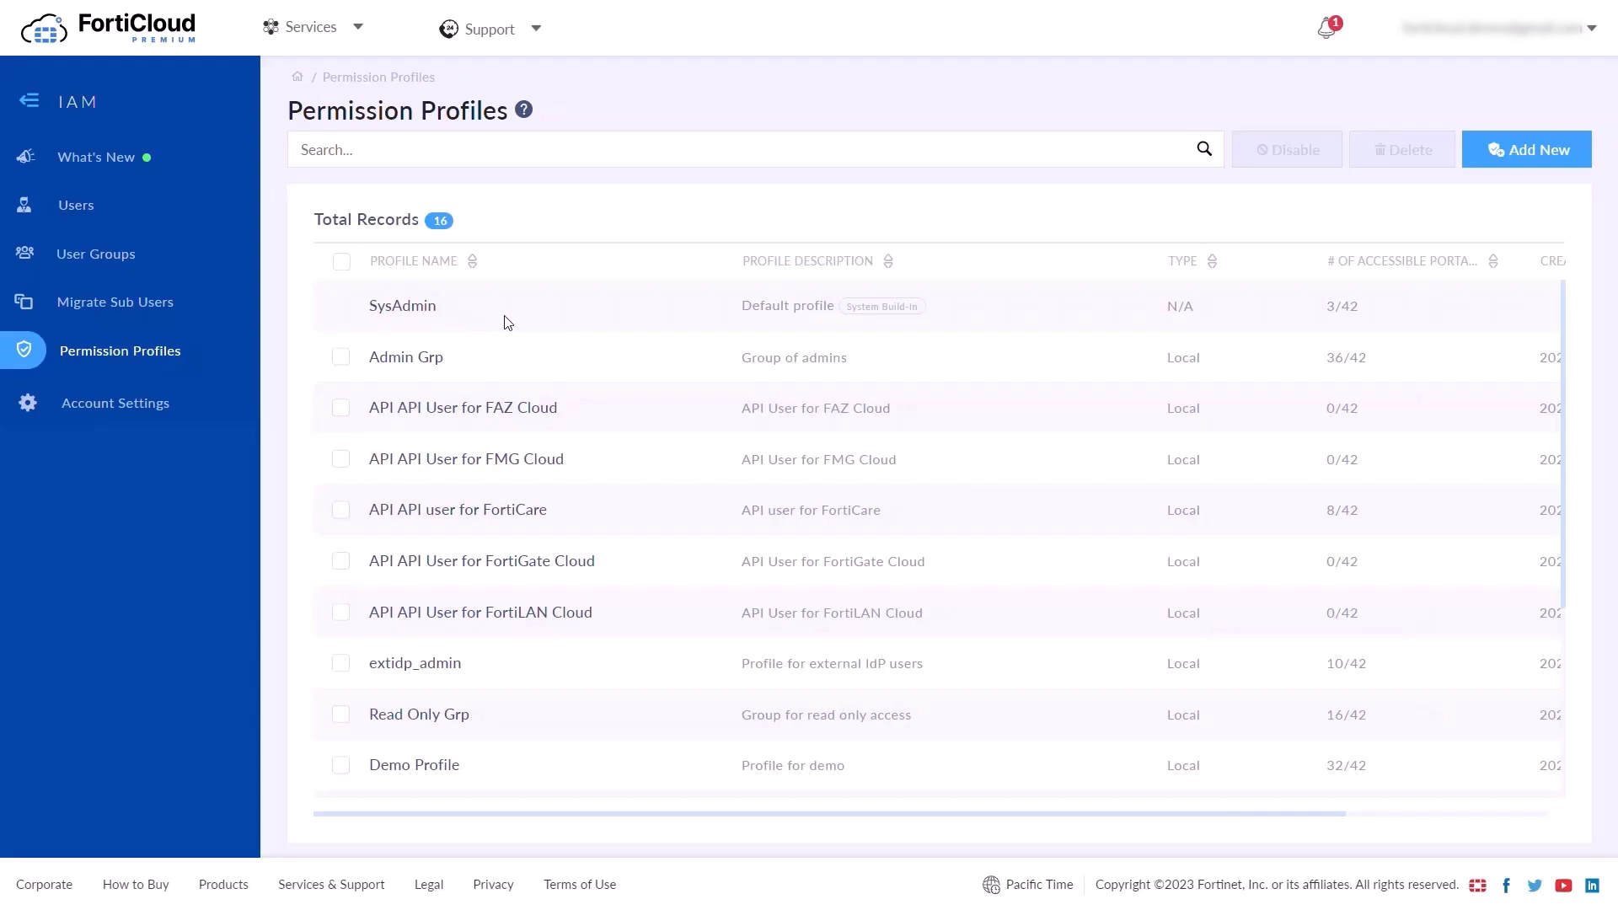
click(392, 305)
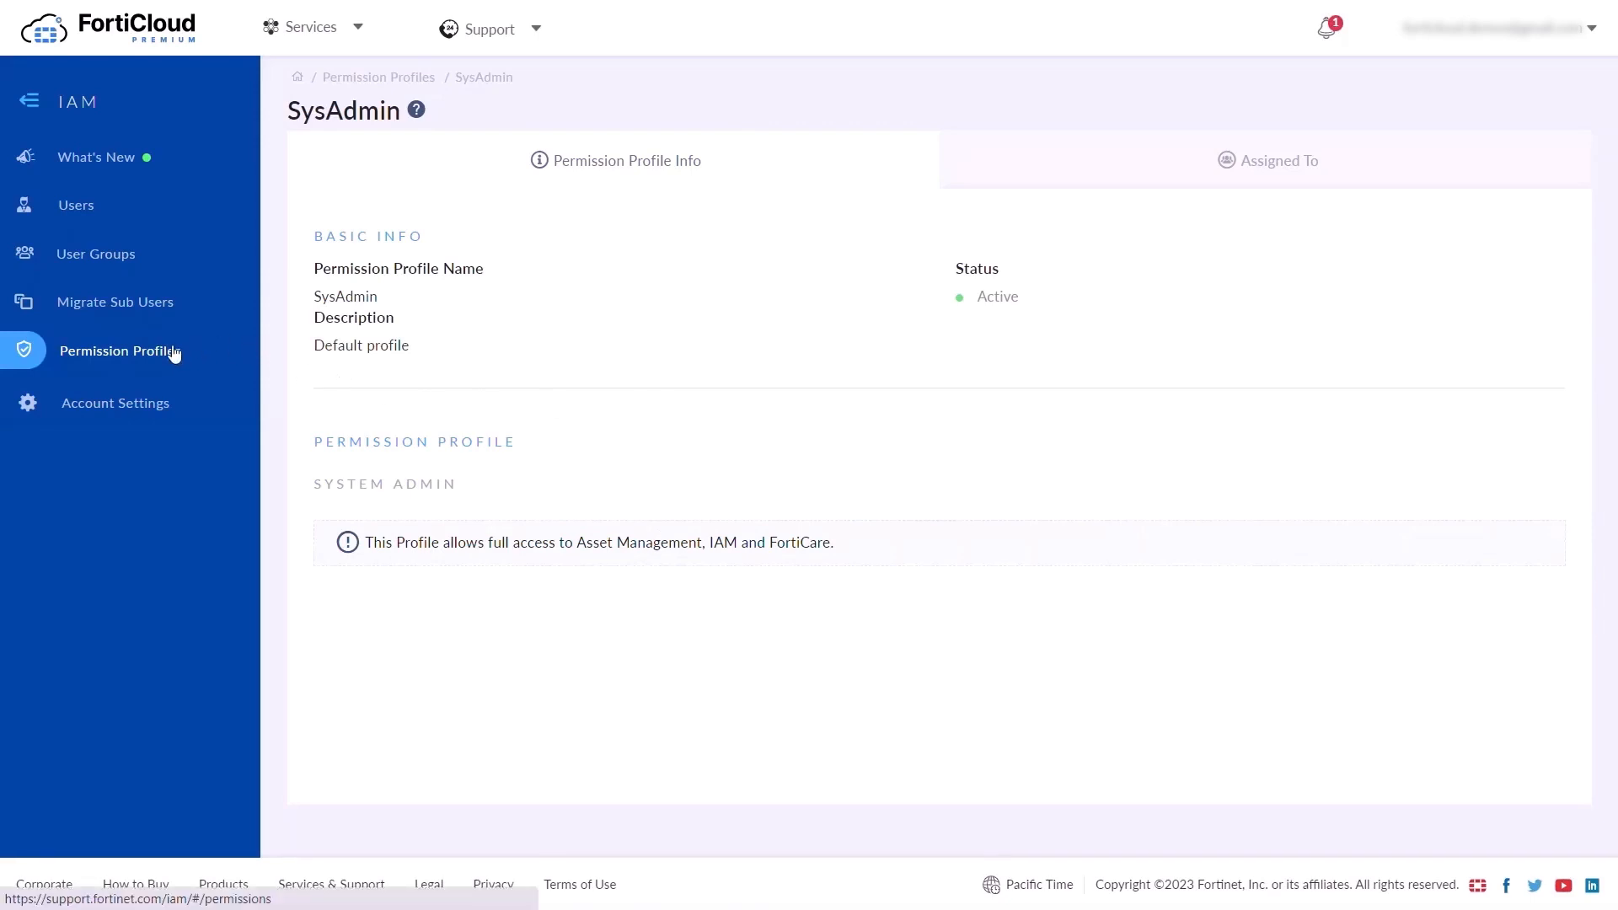
click(174, 353)
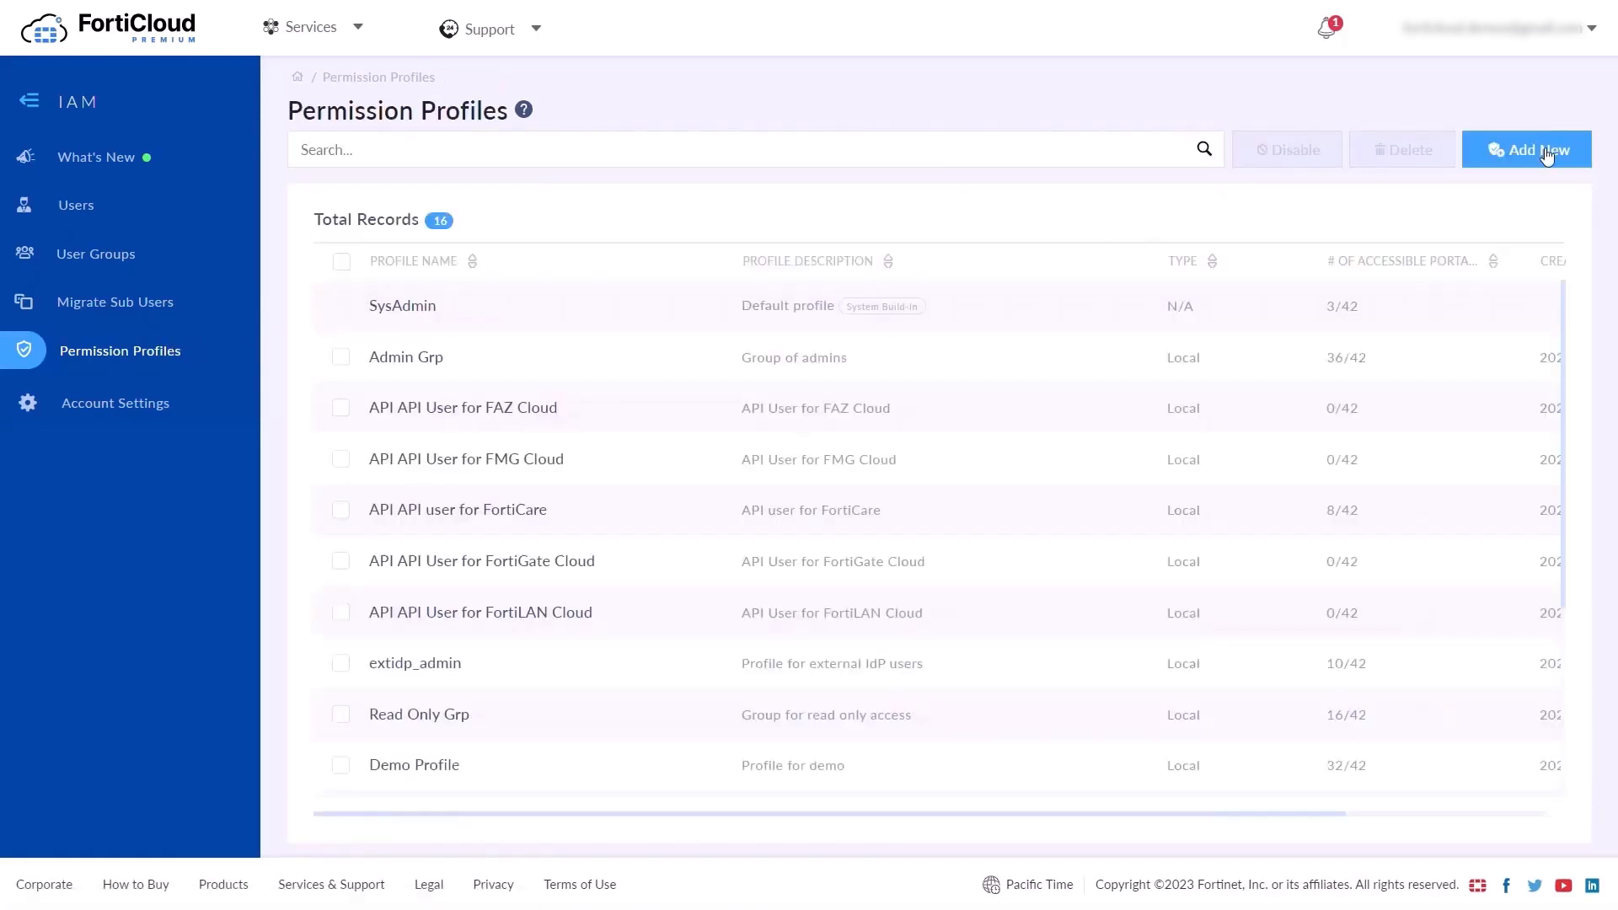
Start profile 'Profile 01' covering Asset Management, FortiCare, FortiCASB, FortiGate Cloud, FortiLAN Cloud and IAM
click(1547, 156)
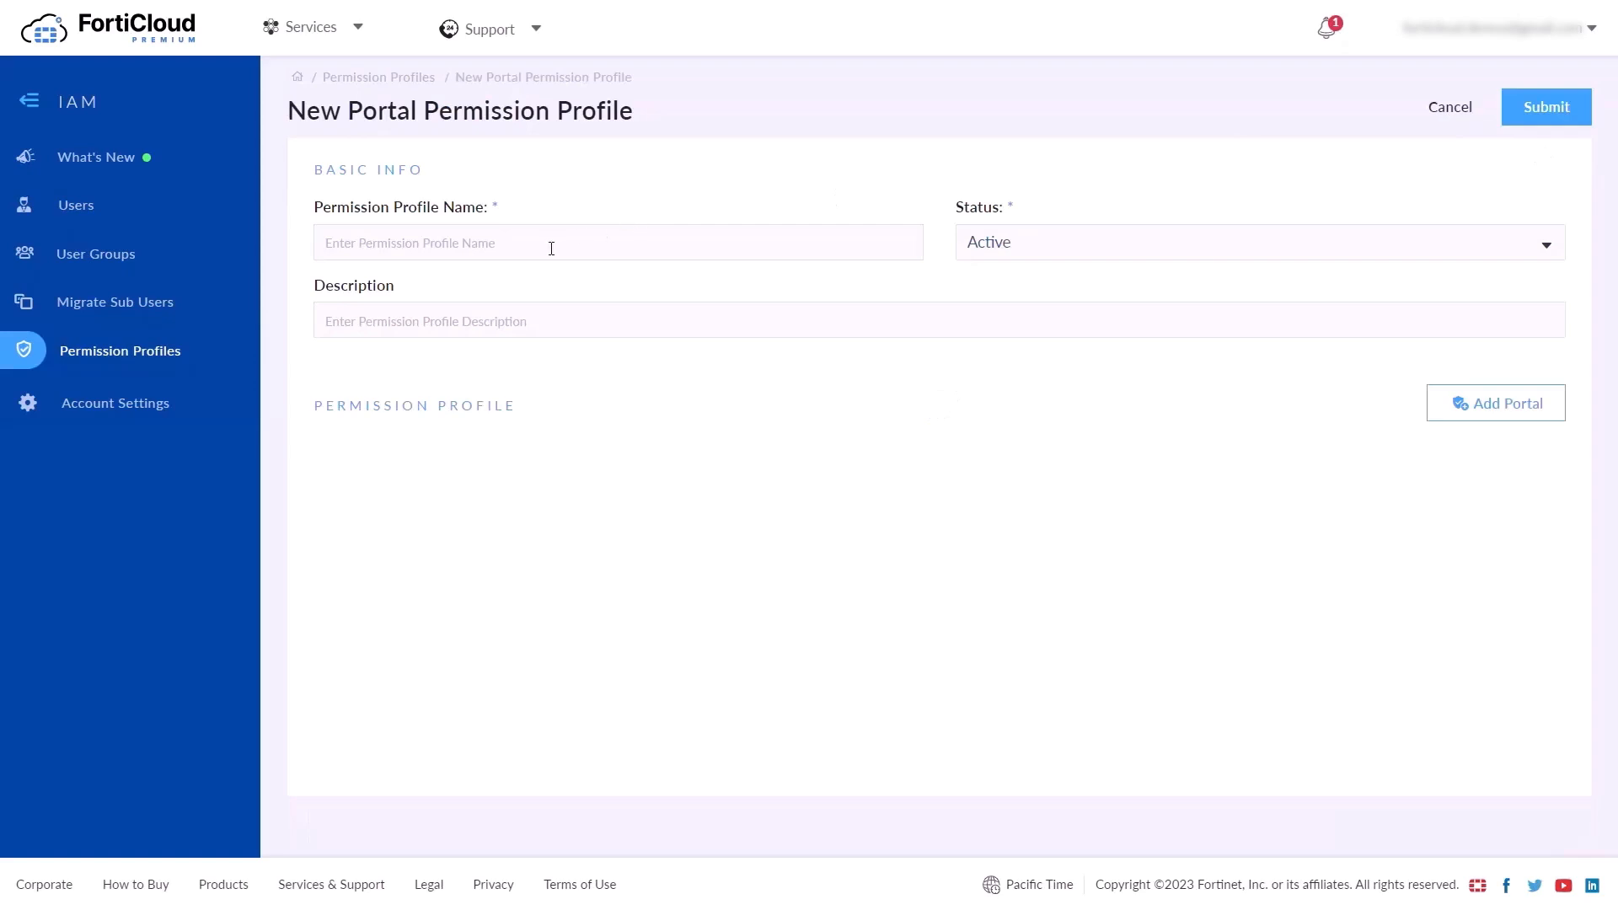
text(Profile 01)
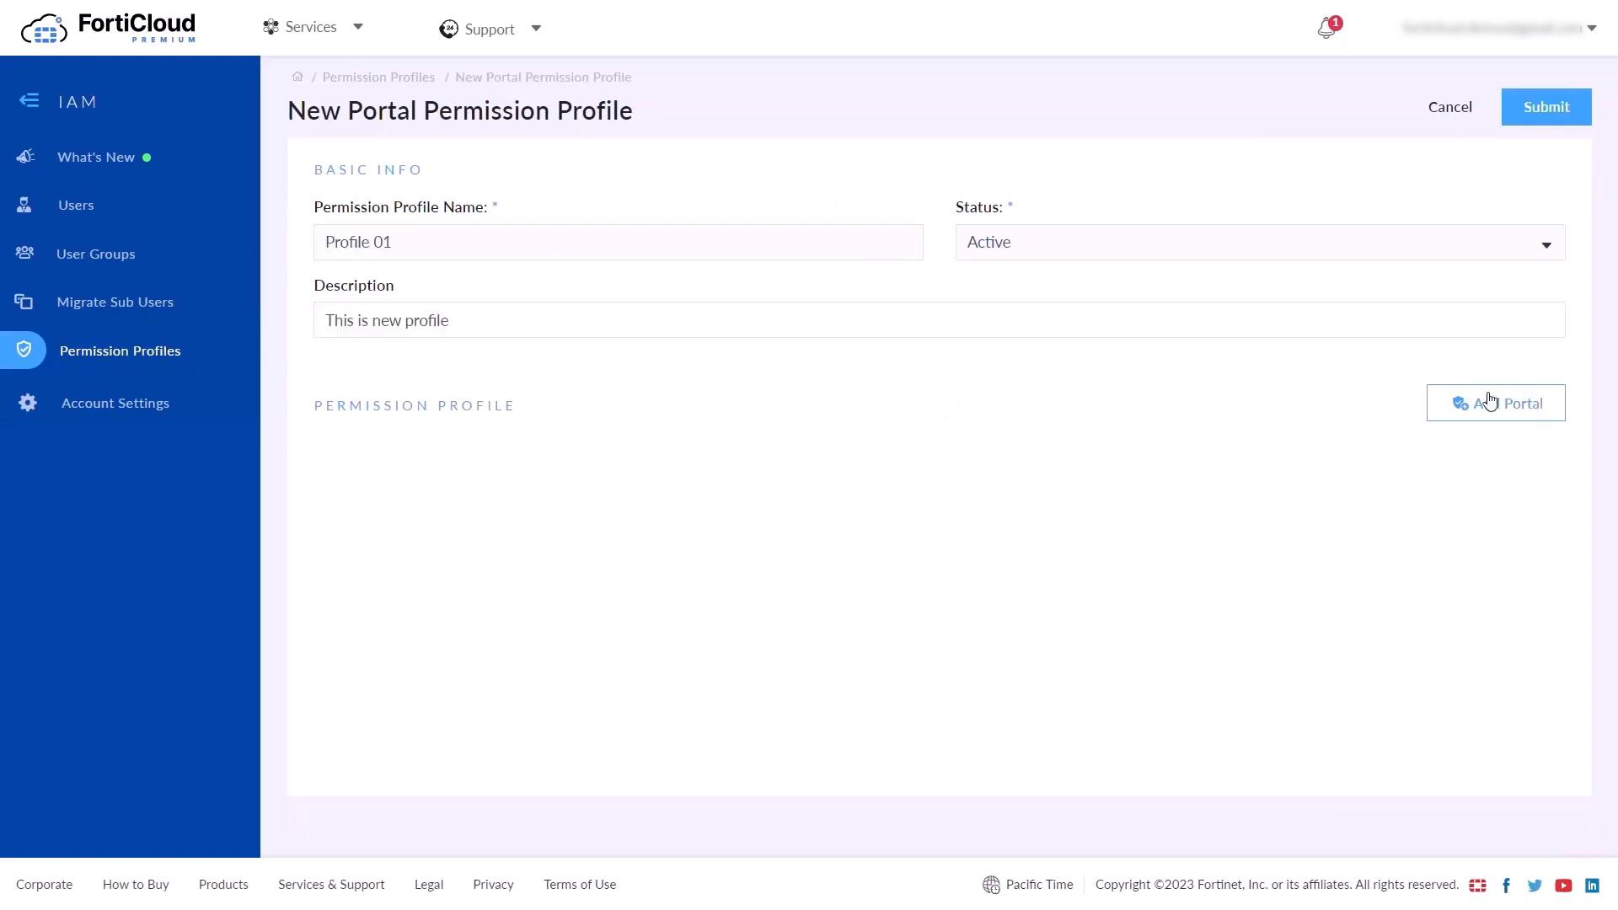
click(1489, 402)
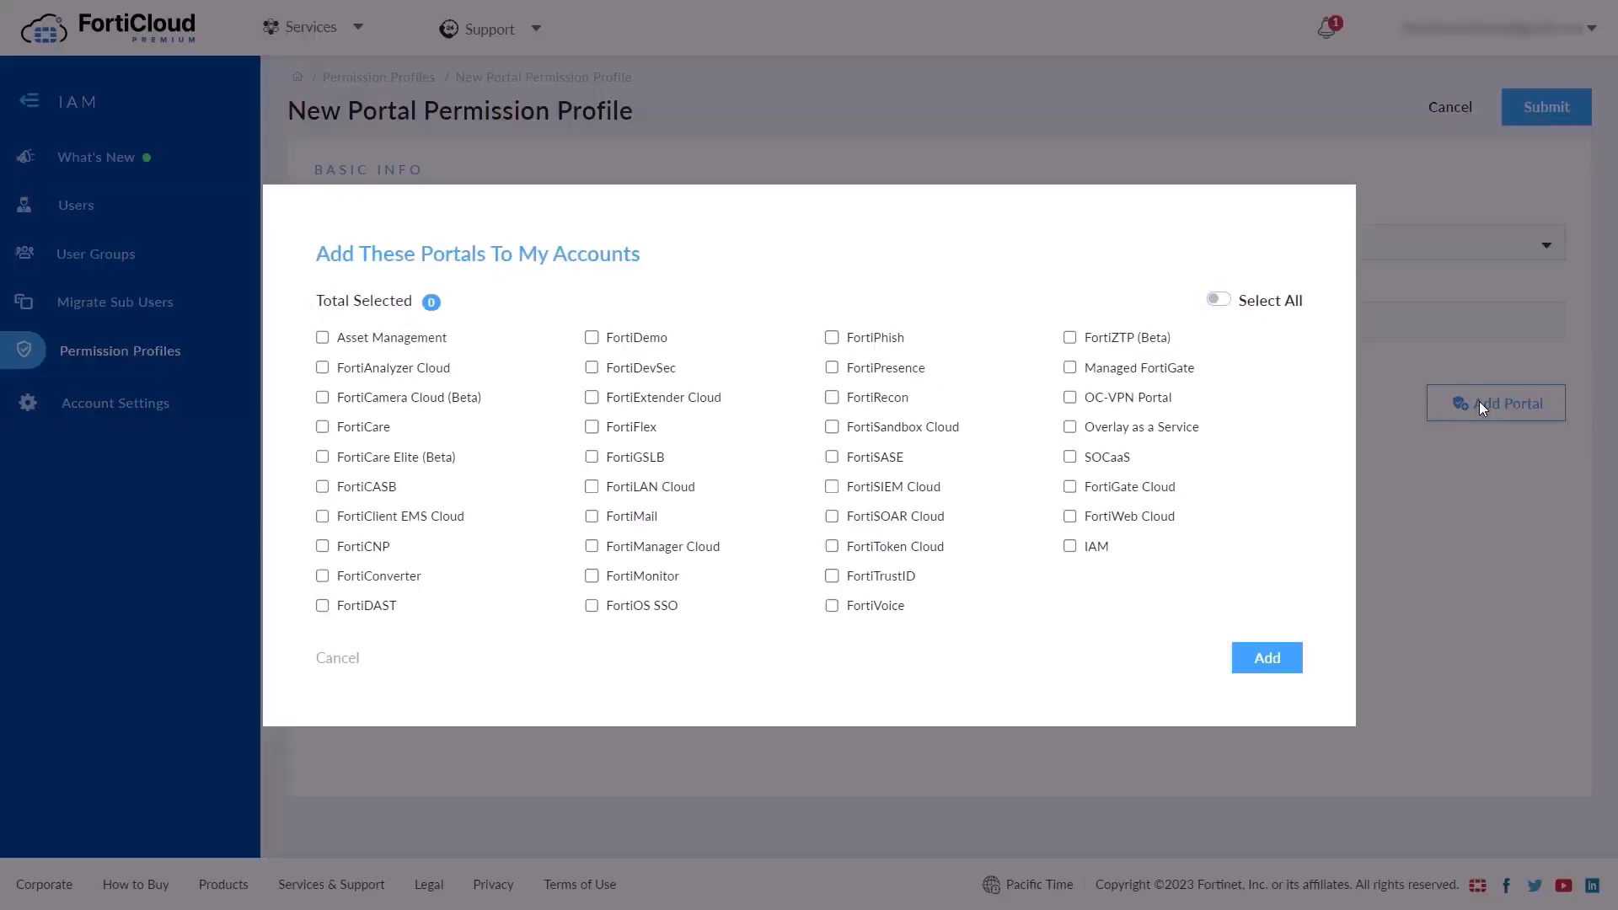
click(323, 339)
click(324, 428)
click(321, 488)
click(1070, 488)
click(591, 487)
click(1070, 547)
click(1242, 662)
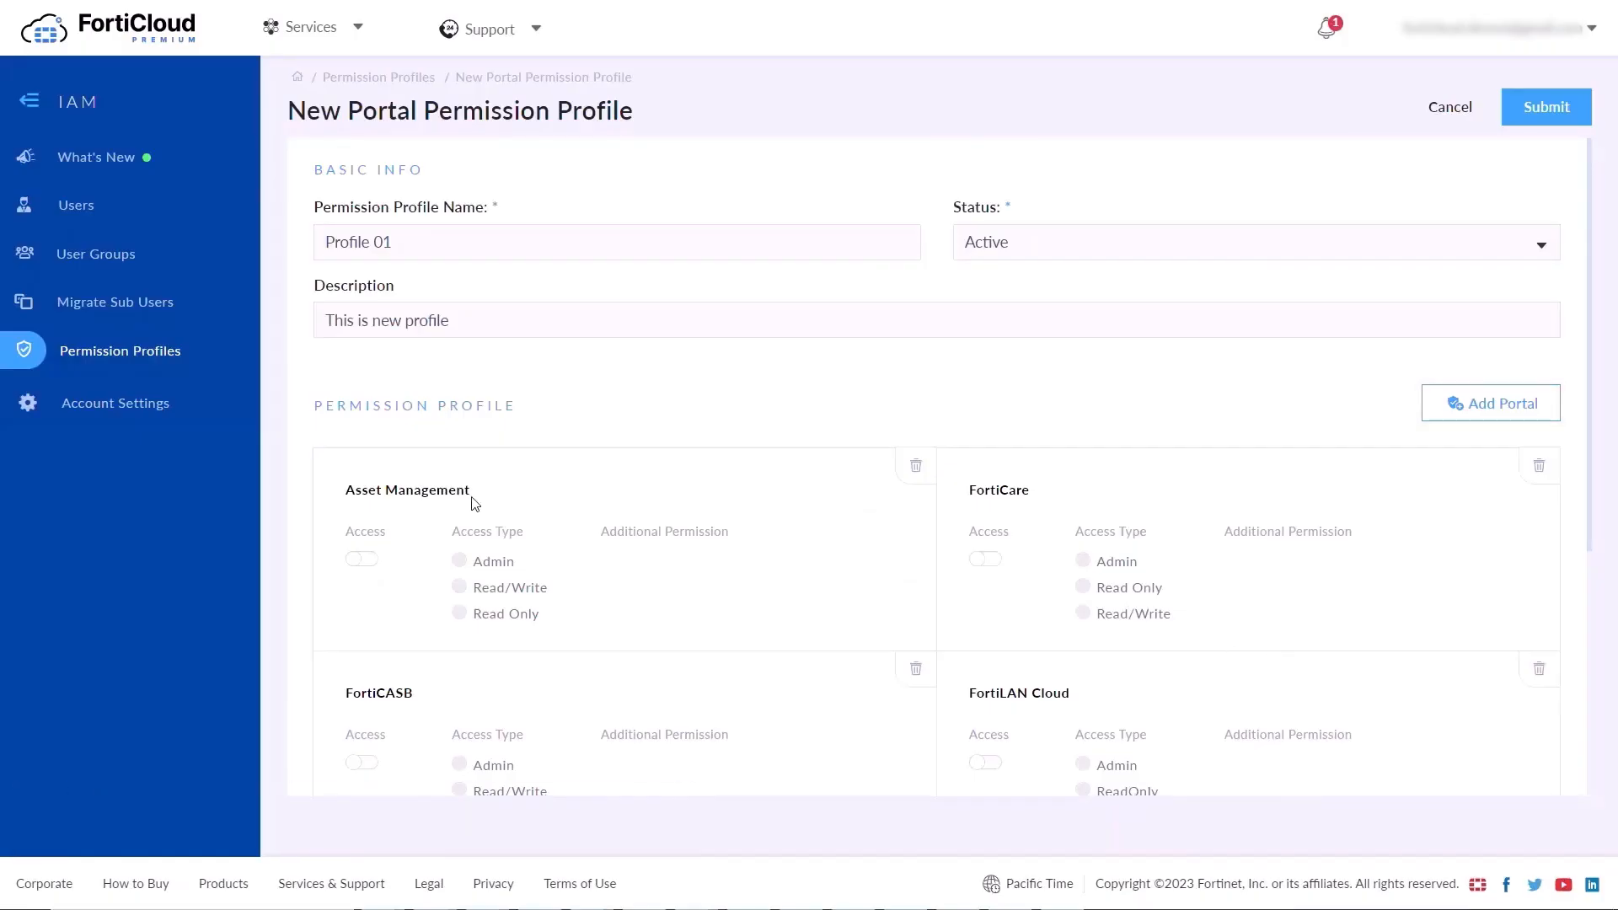
Give Asset Management admin access with renewal notifications, read/write Configuration Management and Cloud Sandbox, read-only IOC
click(362, 560)
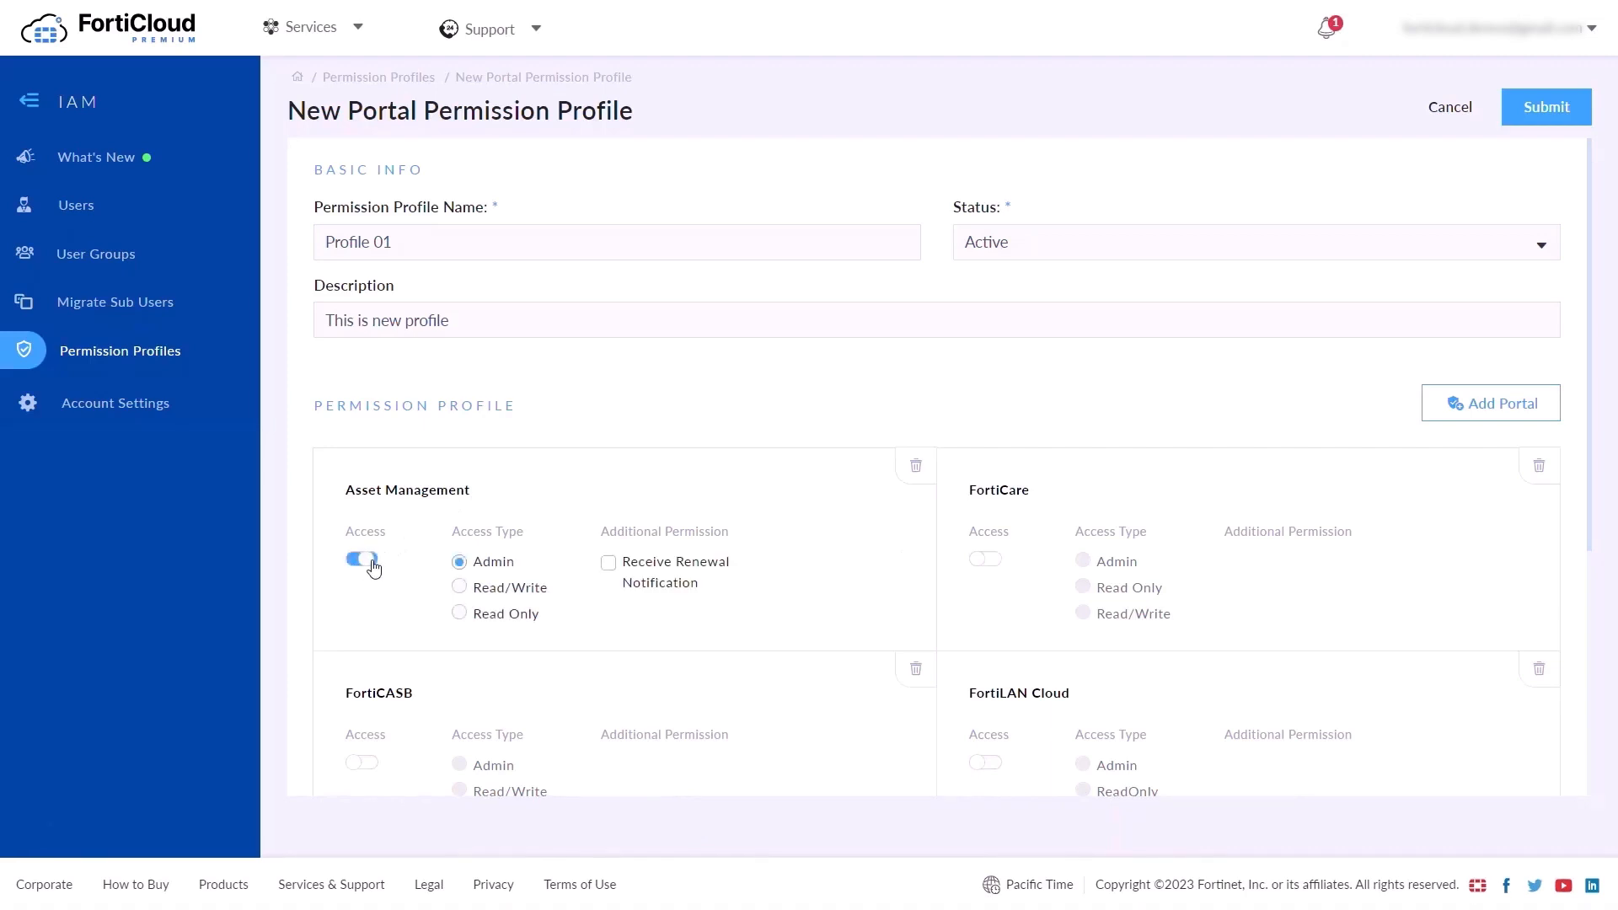
click(459, 587)
click(459, 561)
click(608, 562)
scroll(625, 658, down, 5)
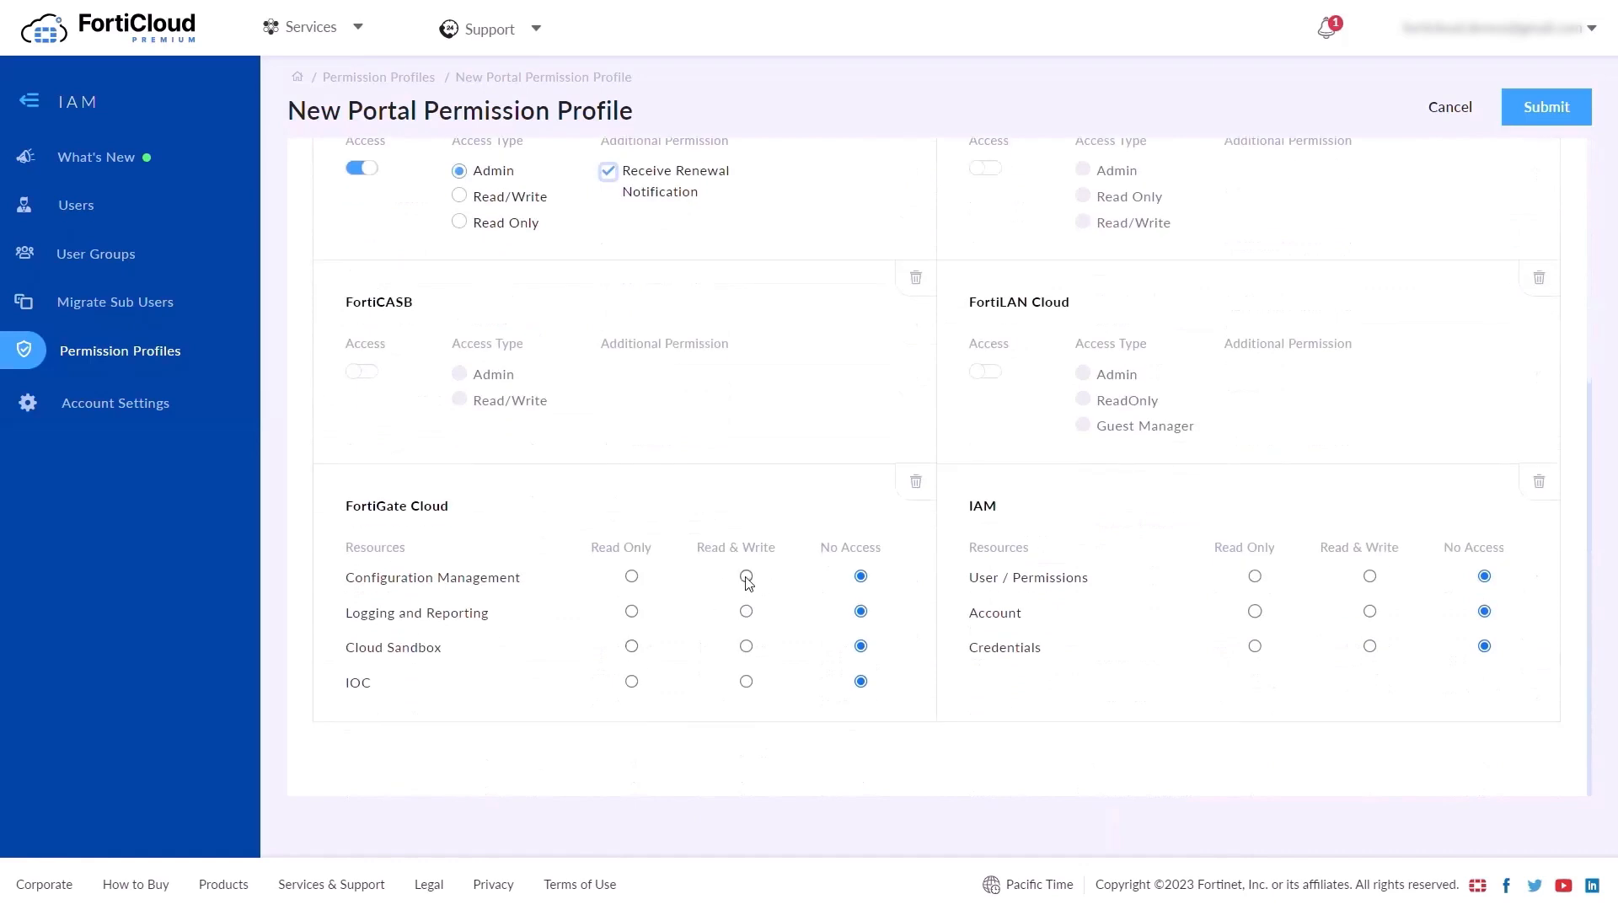
click(746, 576)
click(747, 647)
click(631, 682)
Set FortiCASB to read/write, FortiCare to admin, and FortiLAN Cloud to read-only
click(364, 373)
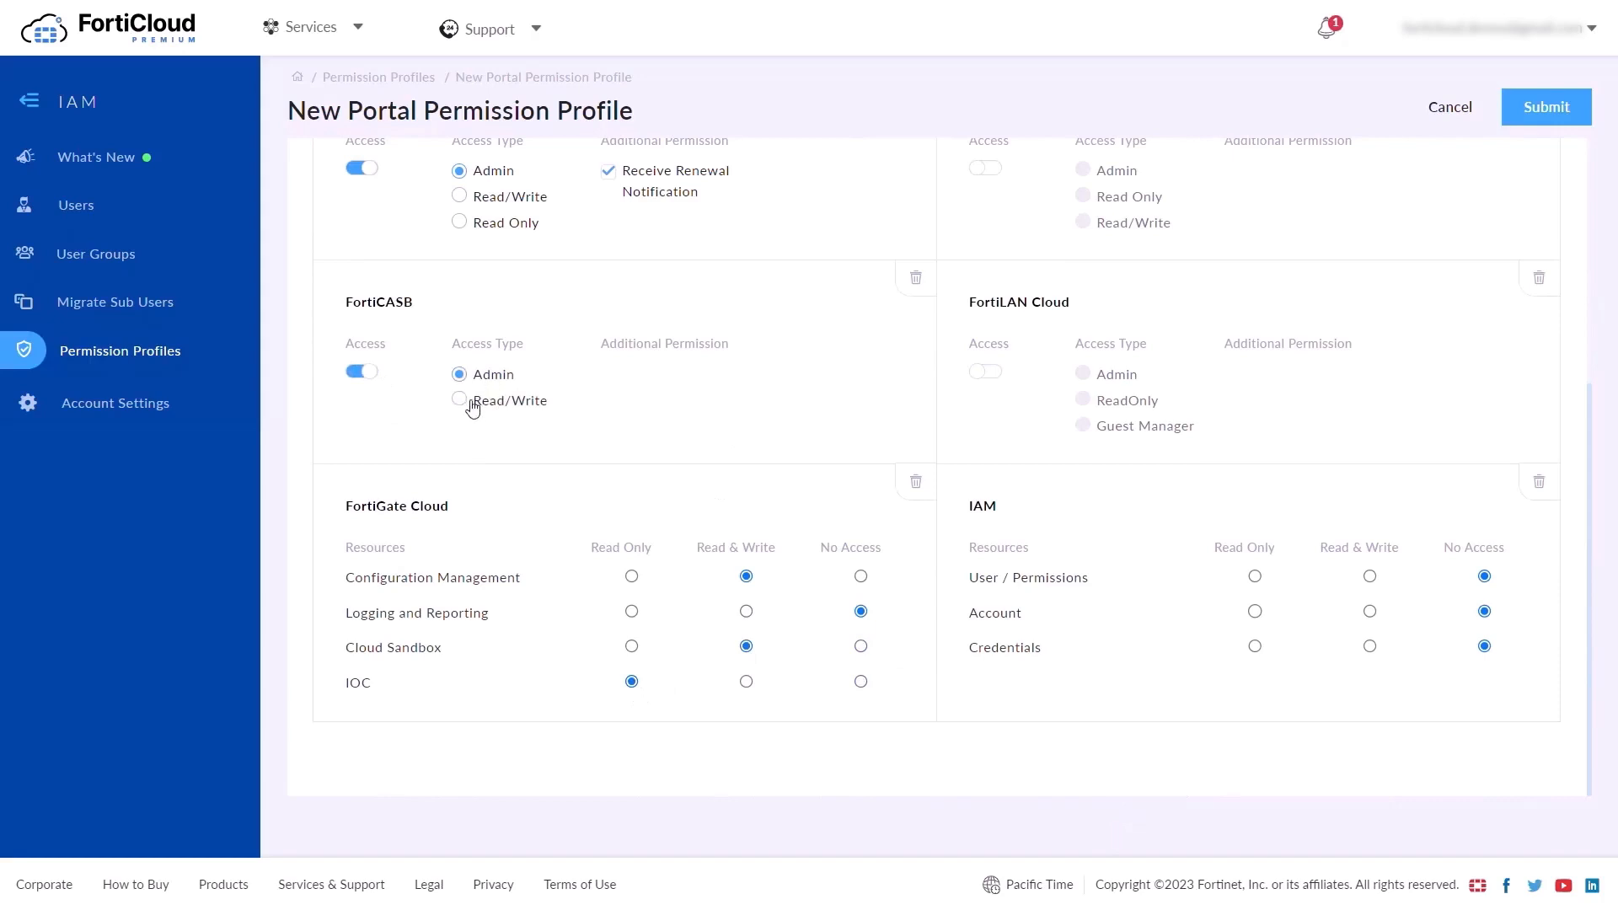
click(460, 400)
scroll(808, 443, up, 2)
click(986, 341)
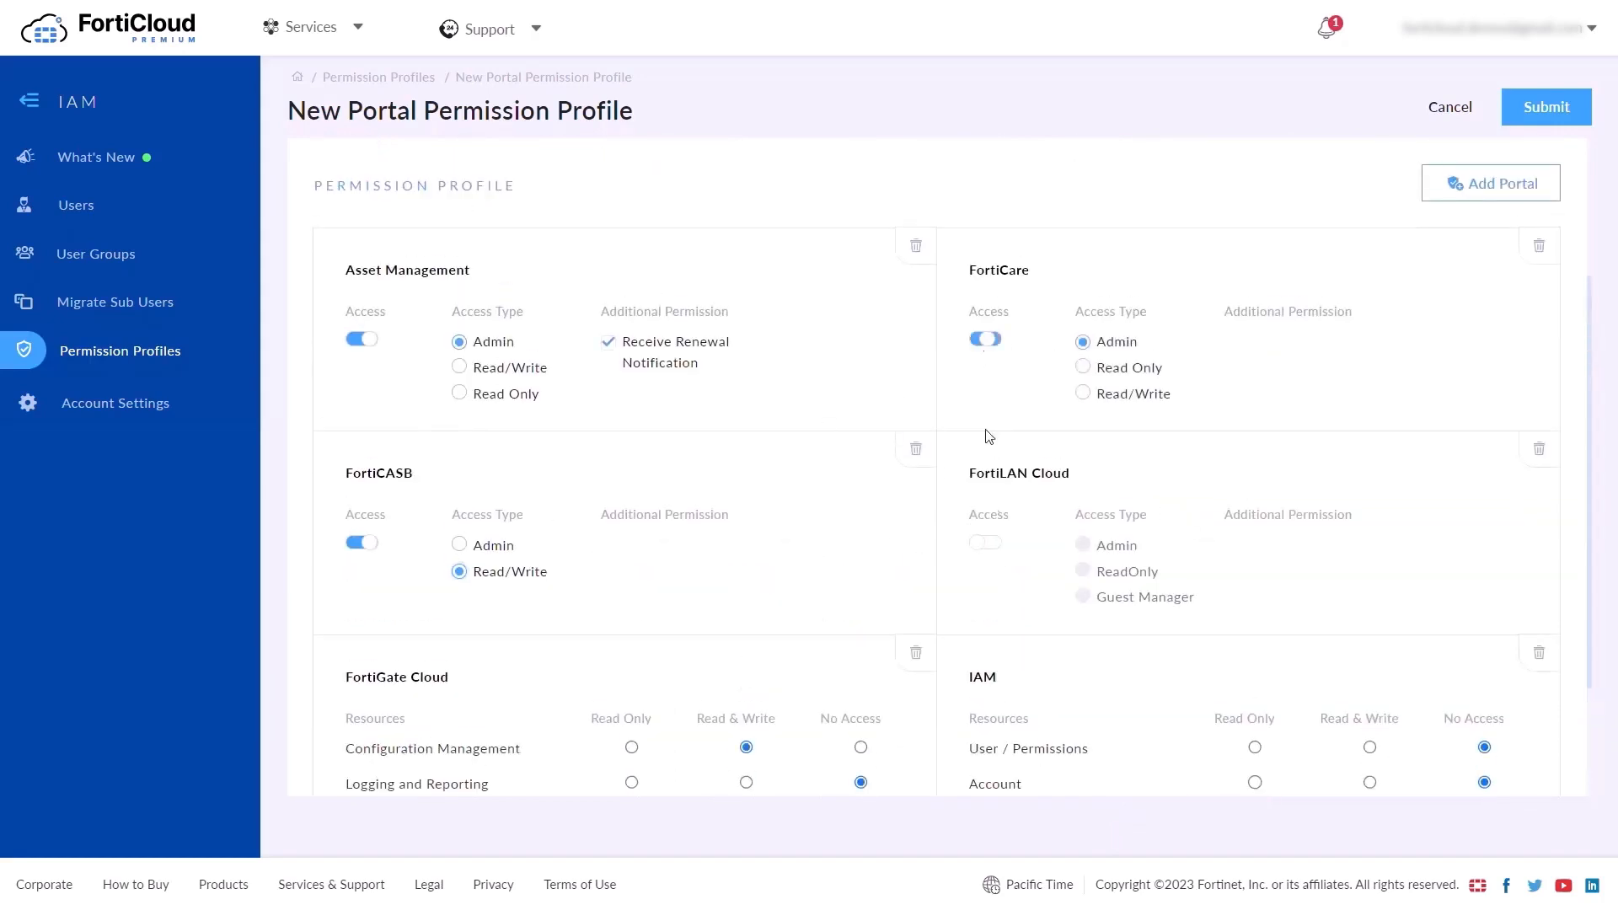
click(986, 544)
click(1082, 571)
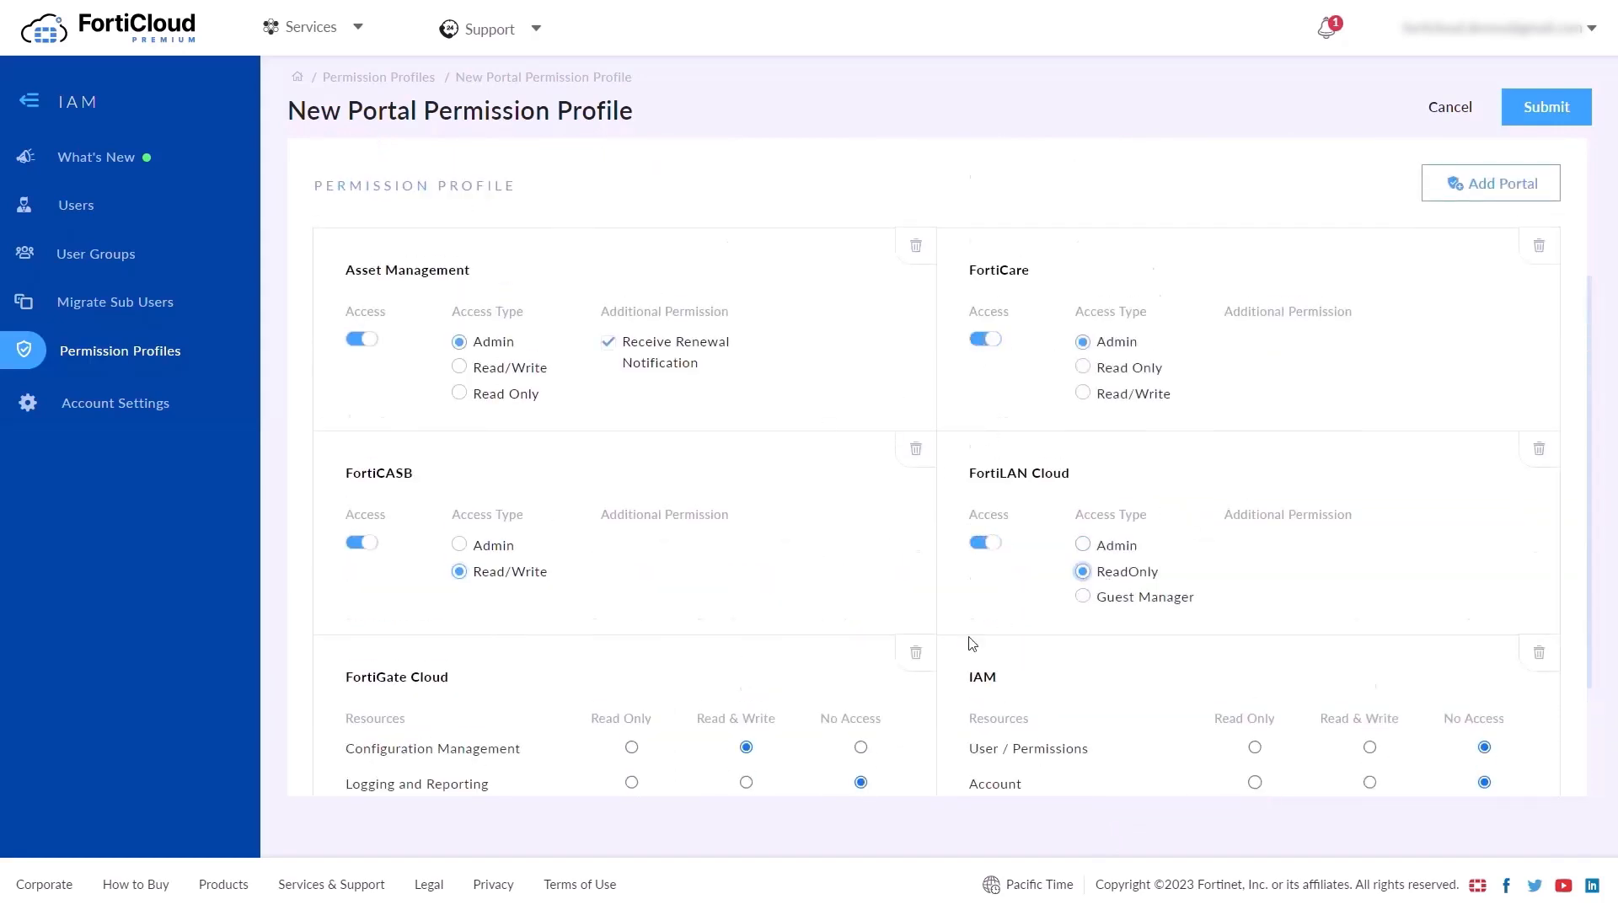
Give IAM read/write User/Permissions and Credentials, read-only Account, then submit the profile
scroll(969, 640, down, 2)
click(1367, 578)
click(1255, 611)
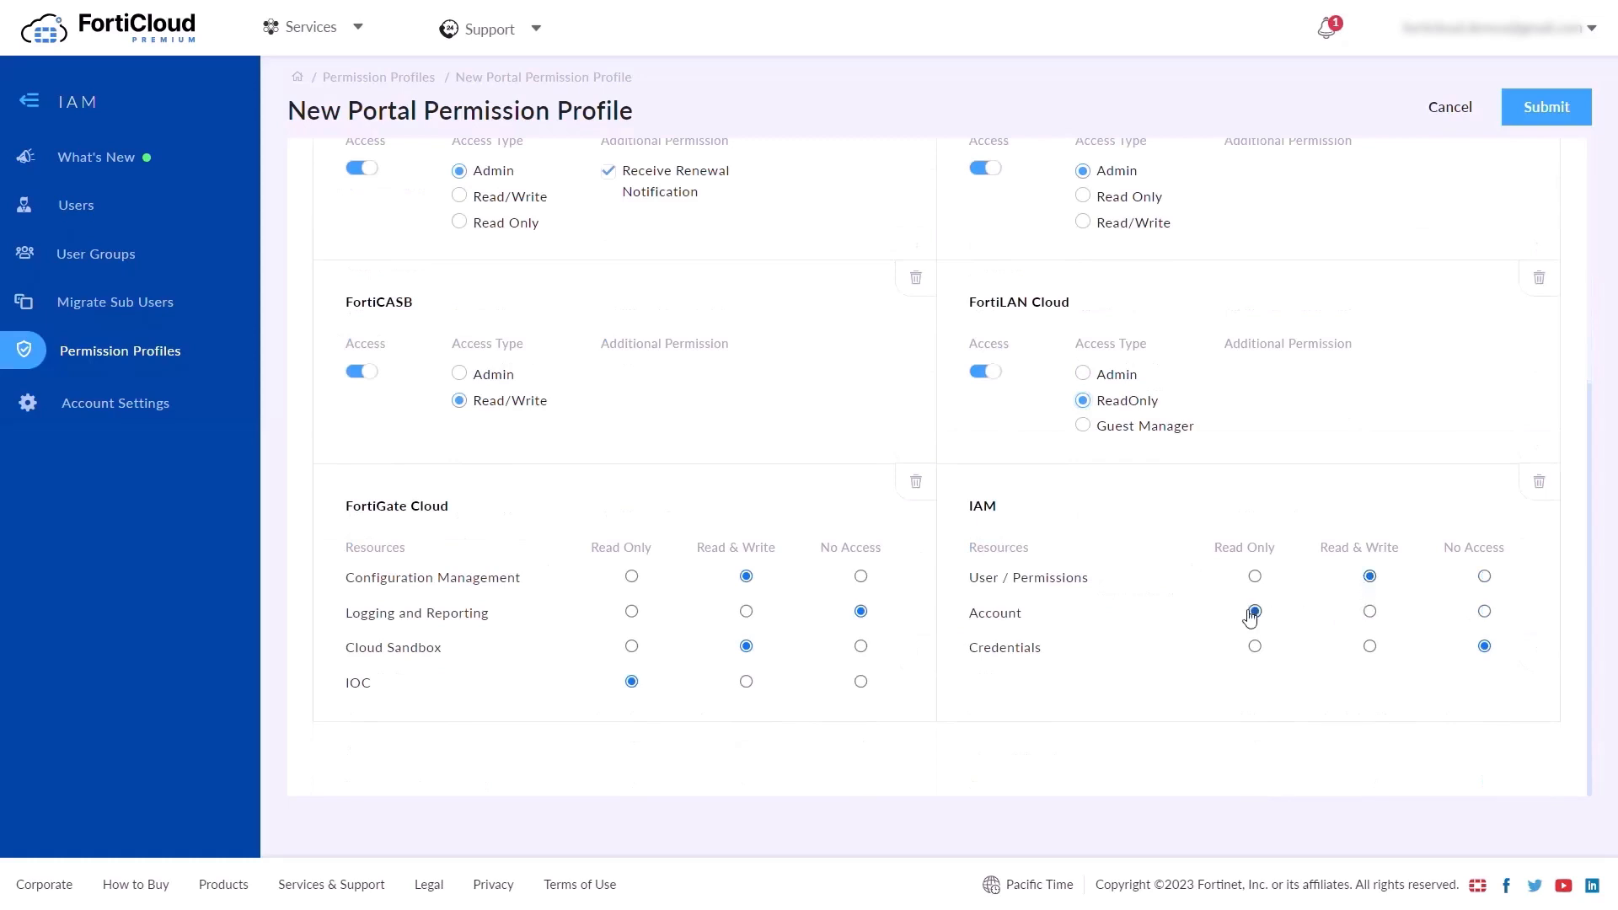
click(1369, 646)
click(1547, 108)
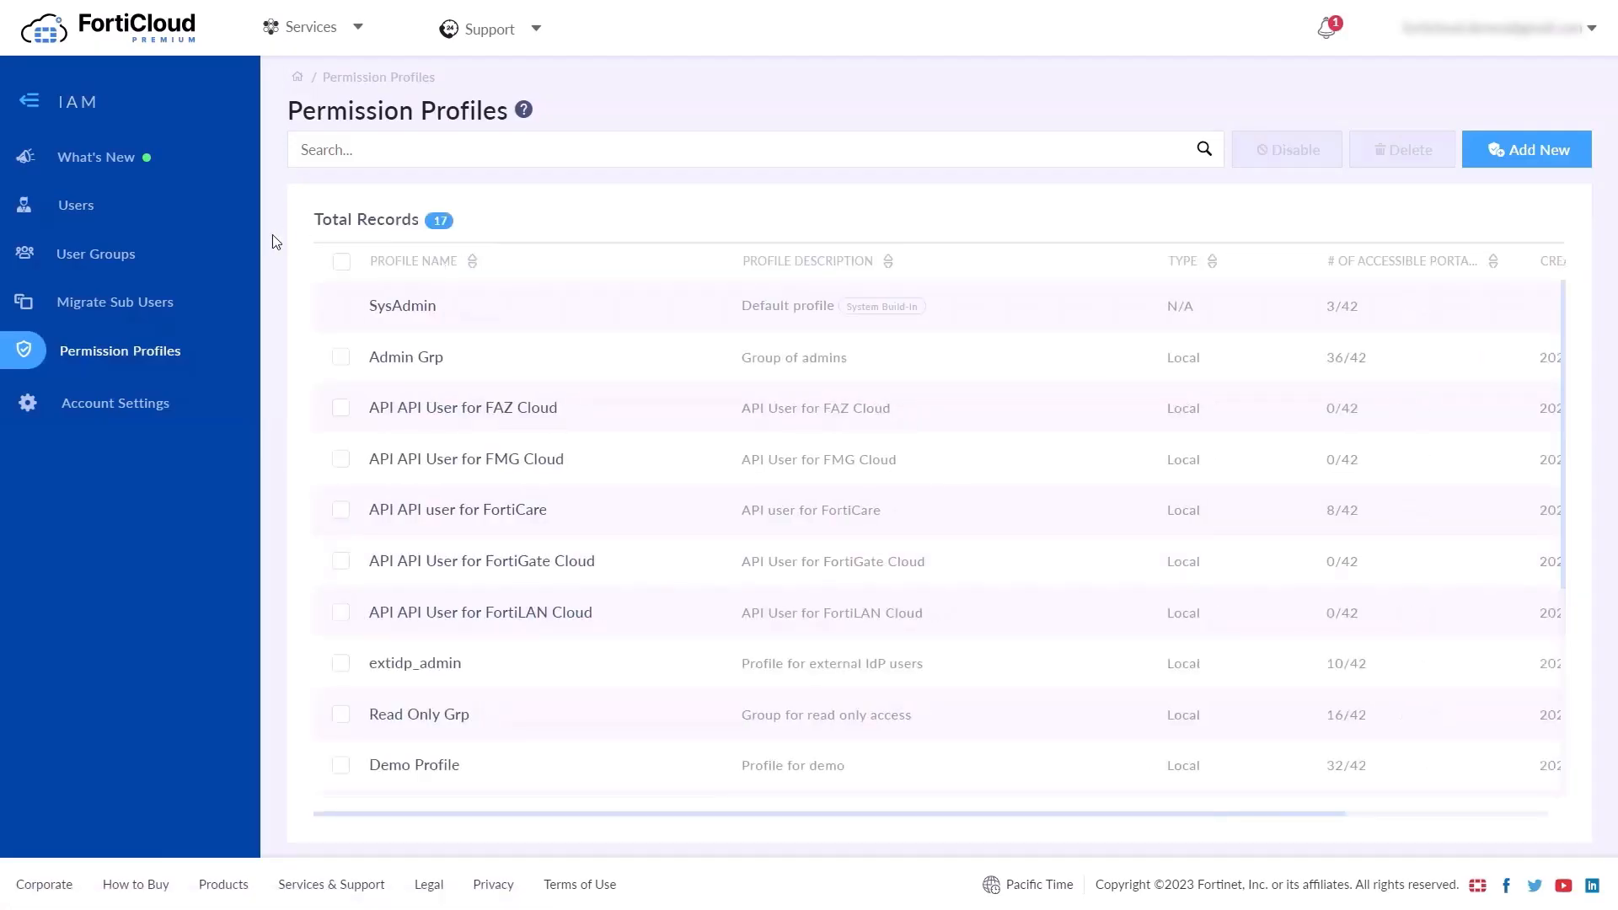
Review Profile 01's saved permissions and its empty Assigned To list, then go to Users
scroll(655, 658, down, 5)
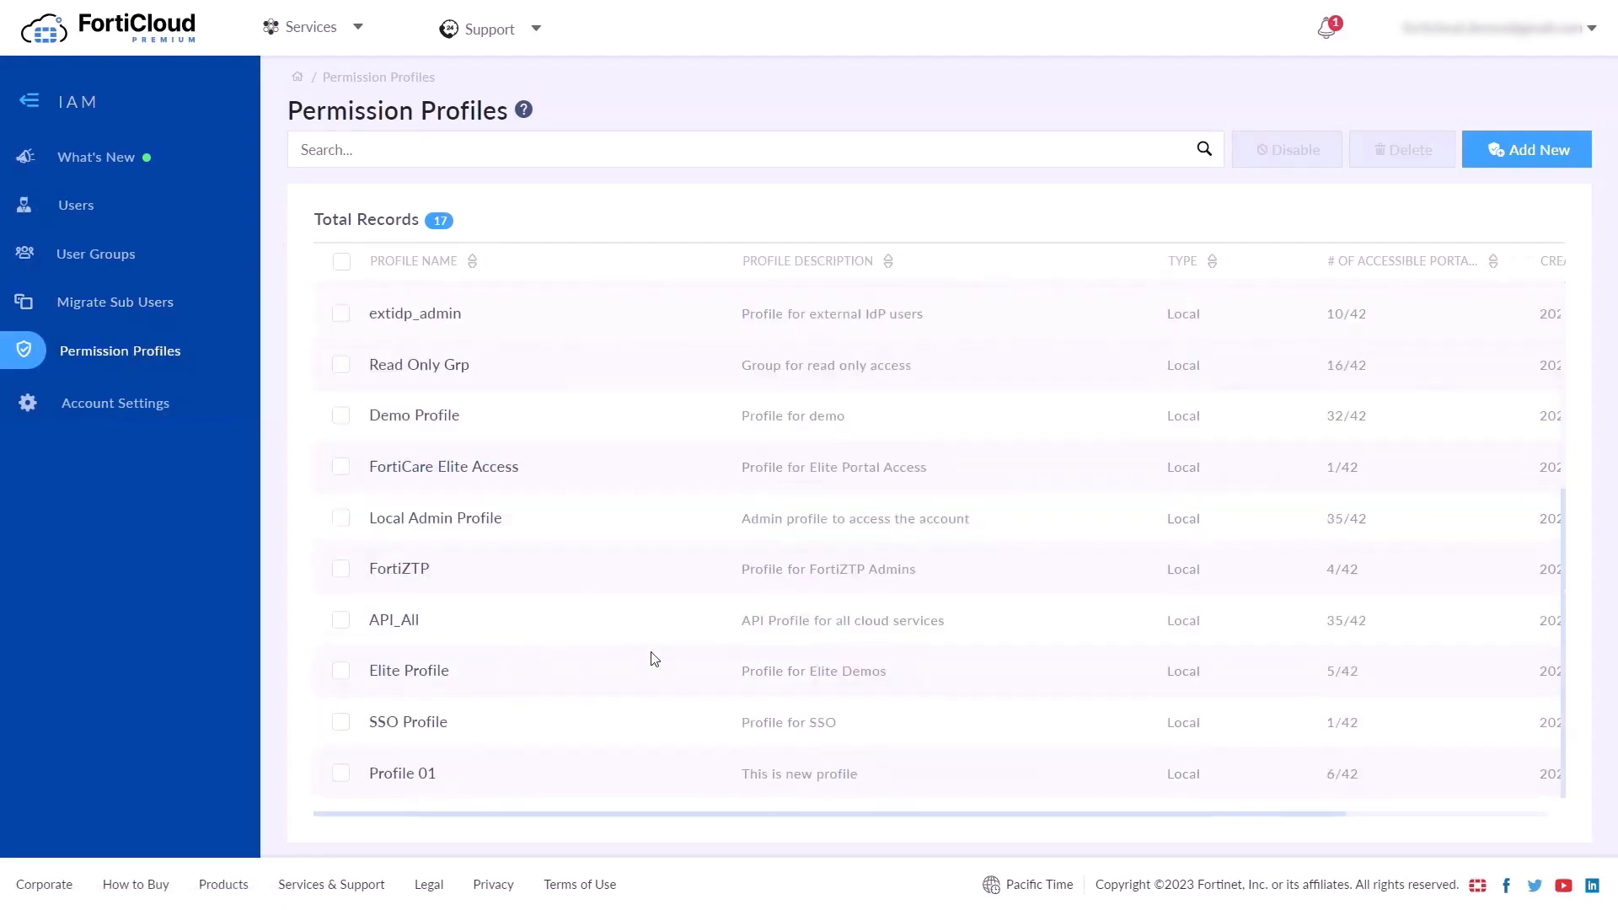
click(413, 774)
scroll(689, 659, down, 5)
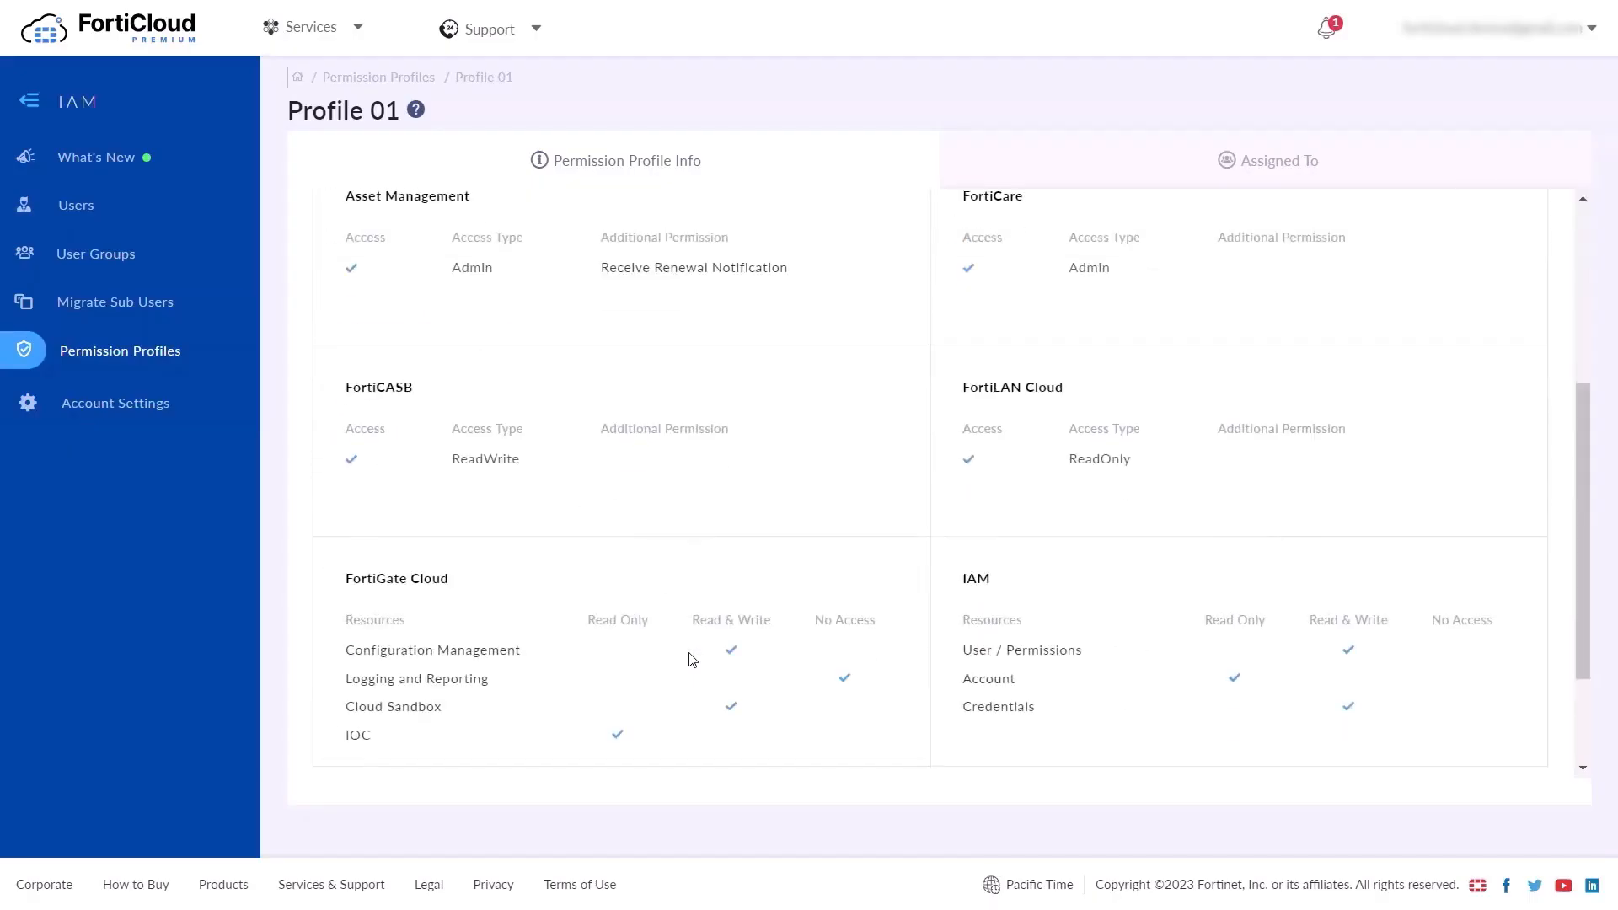
scroll(689, 658, up, 5)
click(1152, 174)
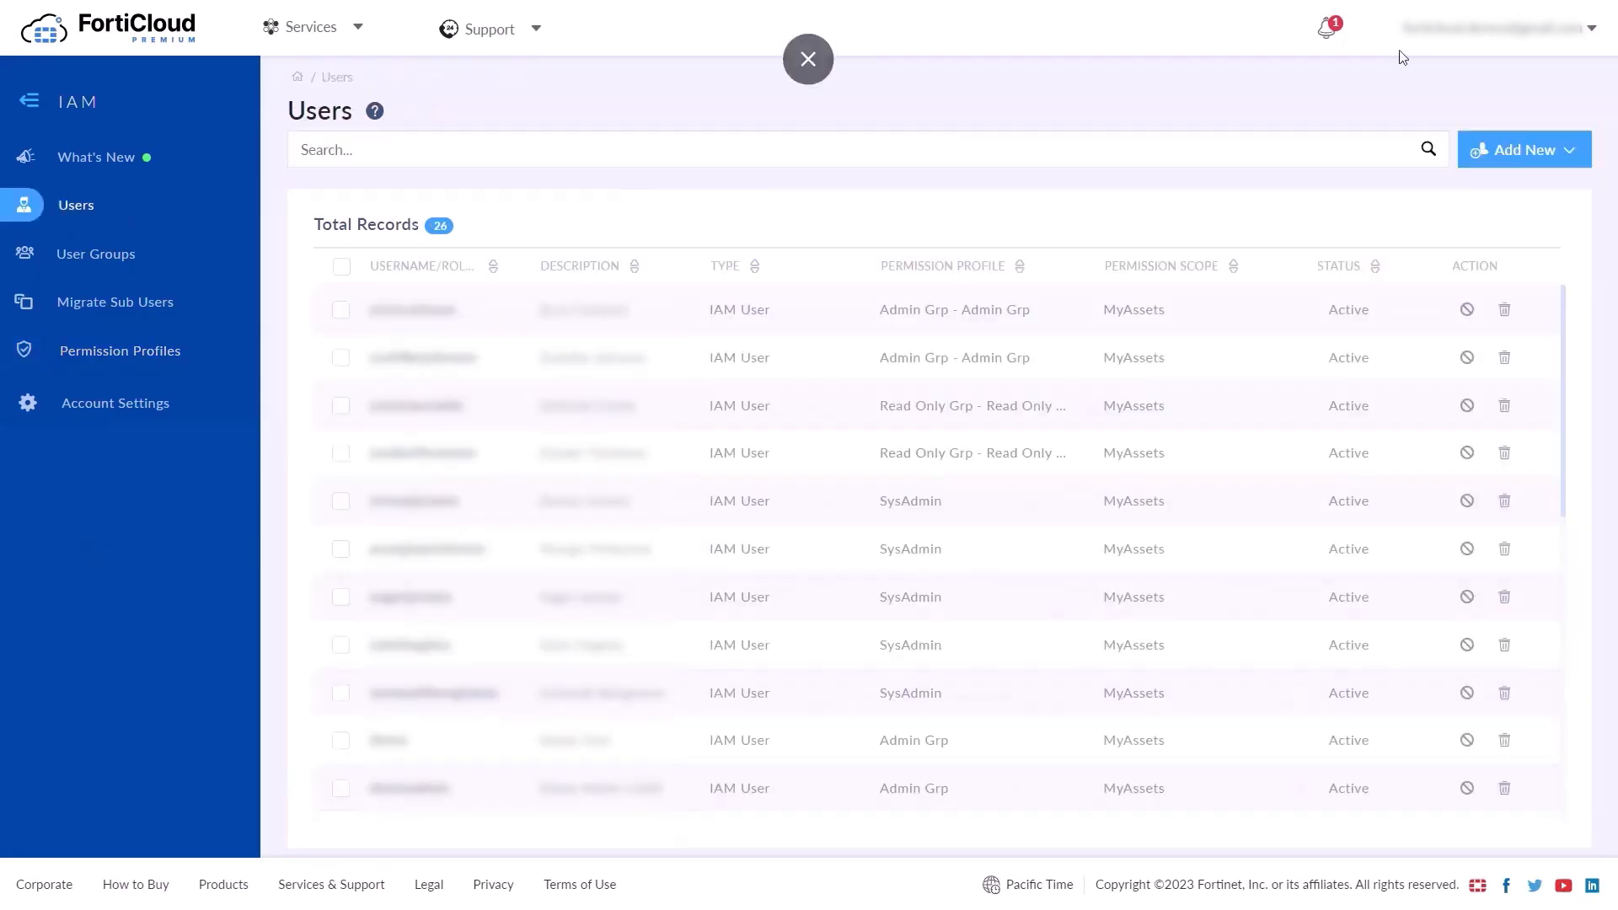
click(1521, 159)
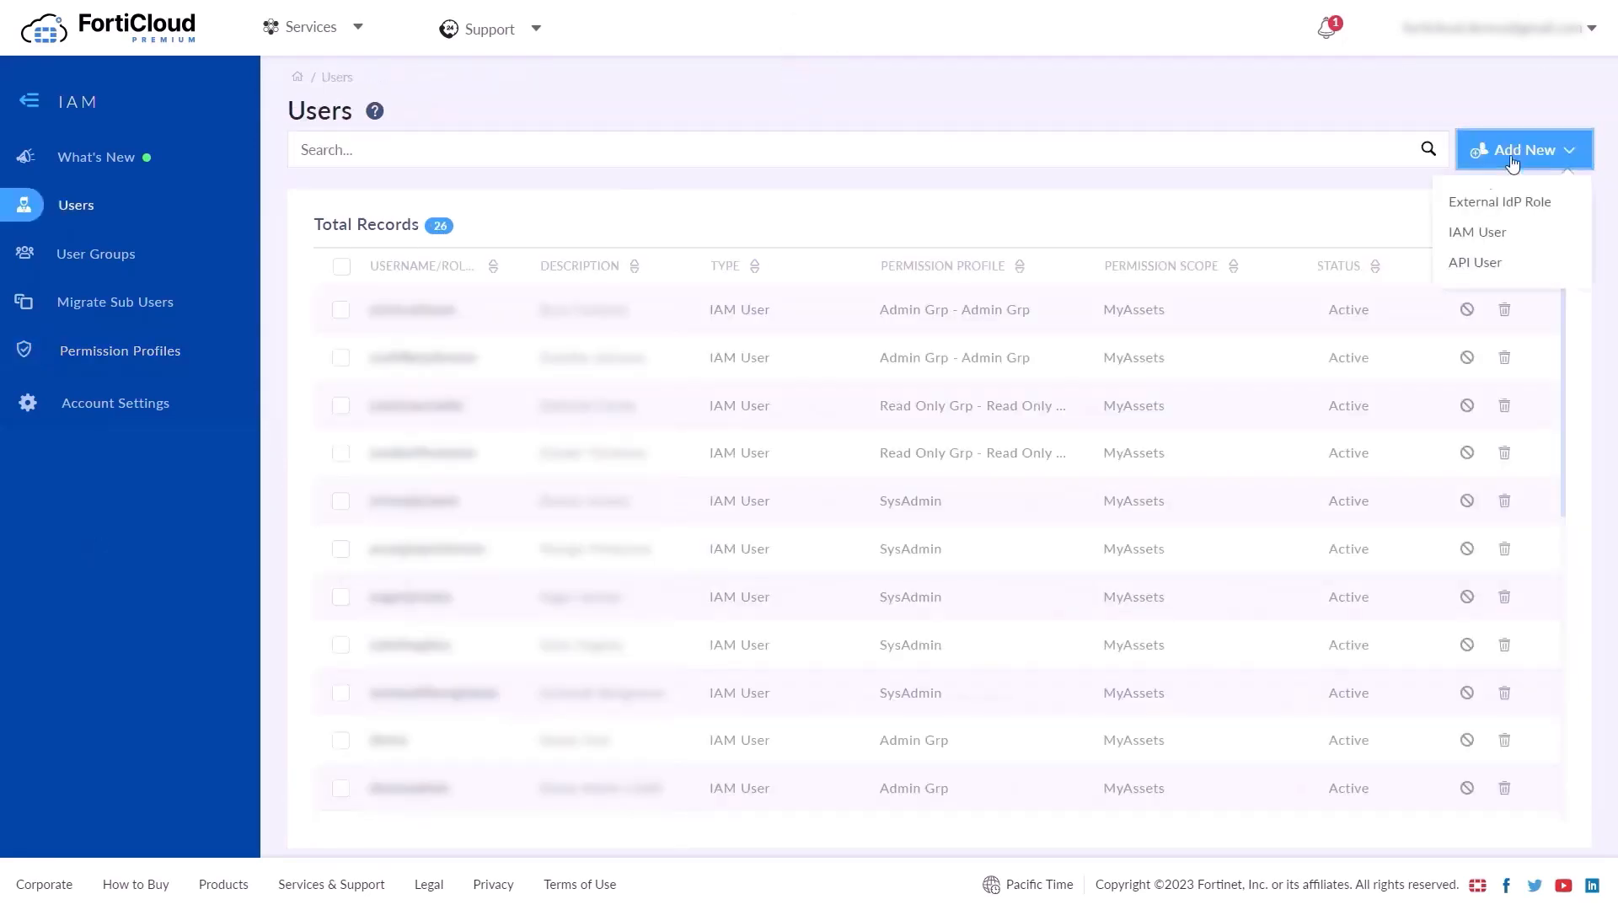
Start a new IAM user and fill in its username, full name and e-mail address
click(1484, 234)
click(538, 282)
text(demouser)
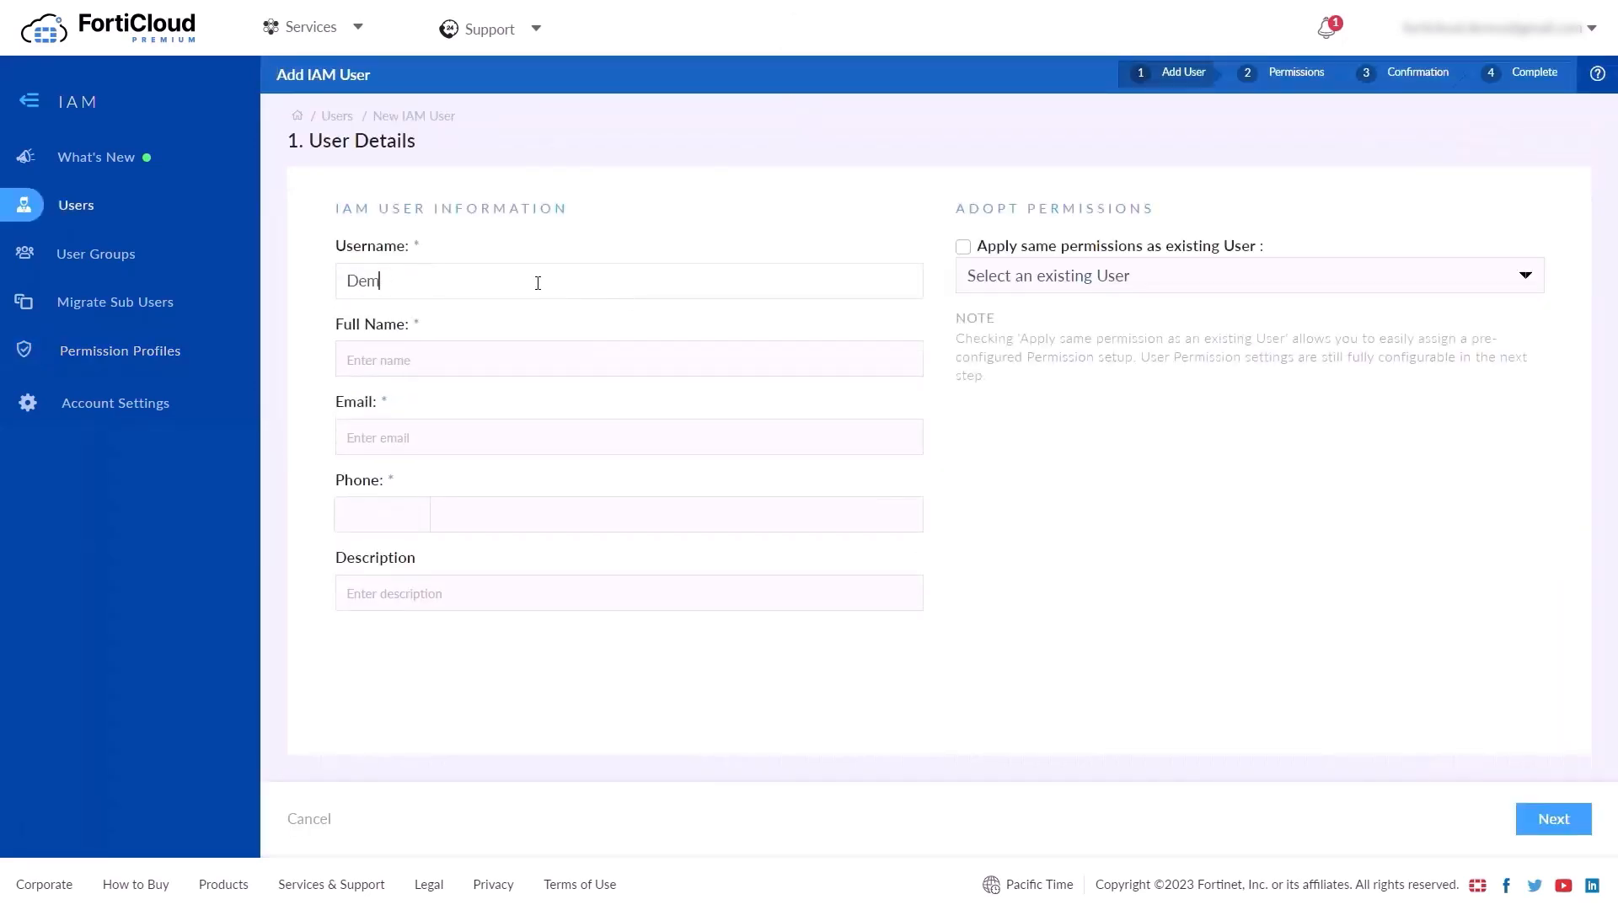
key(Tab)
text(Demo User)
key(Tab)
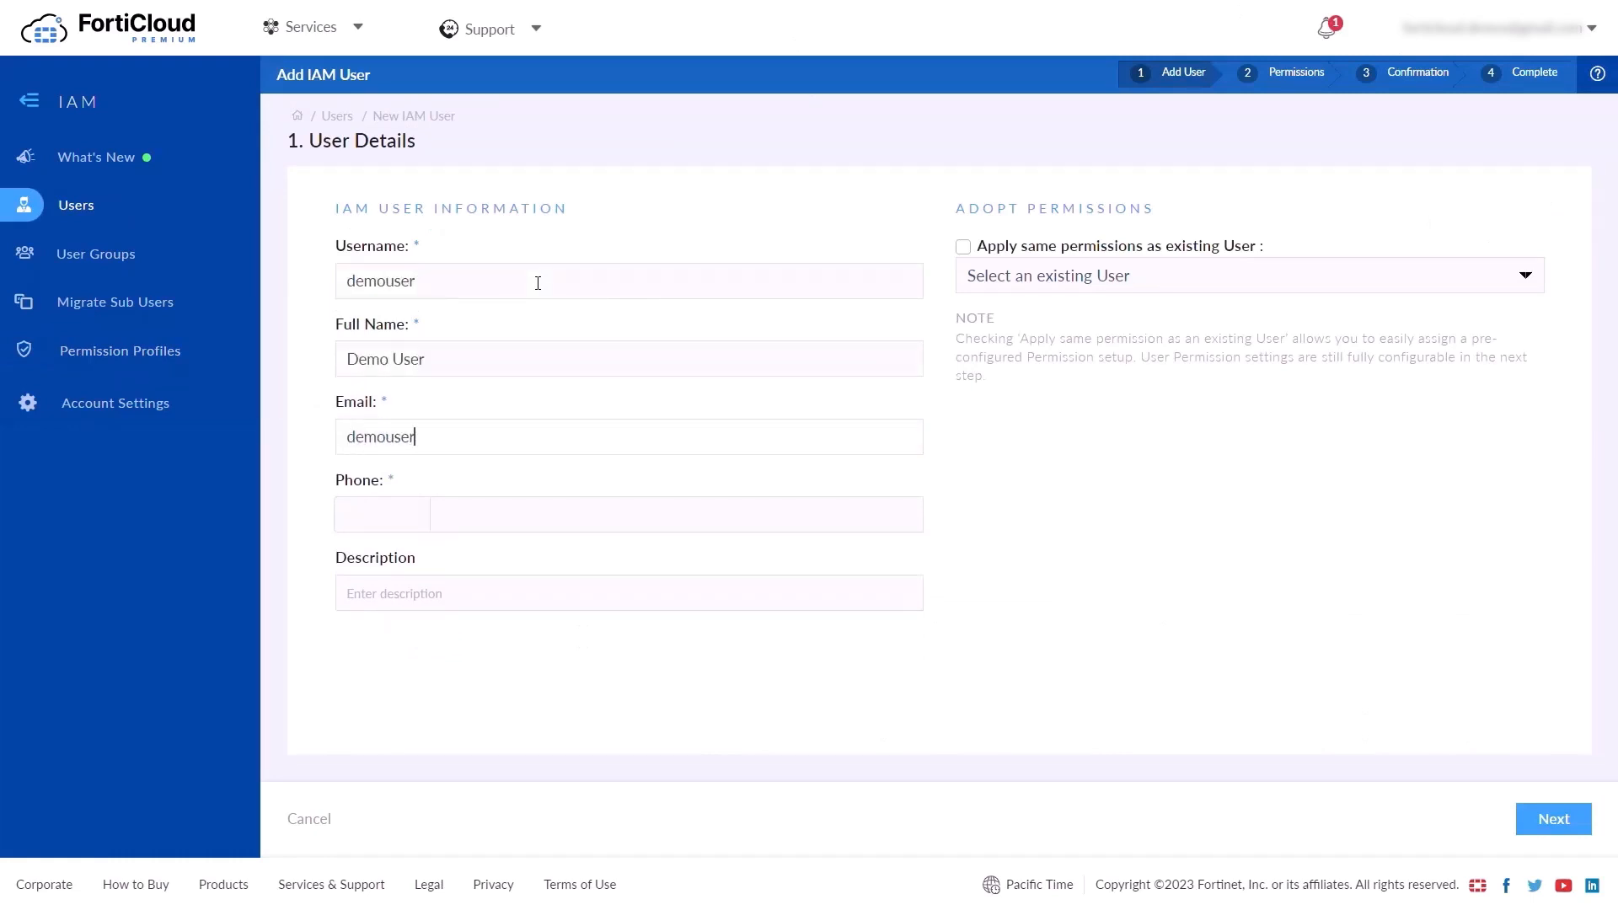
Enter a +1 phone number and the description 'My new user'
click(384, 512)
scroll(377, 758, down, 1)
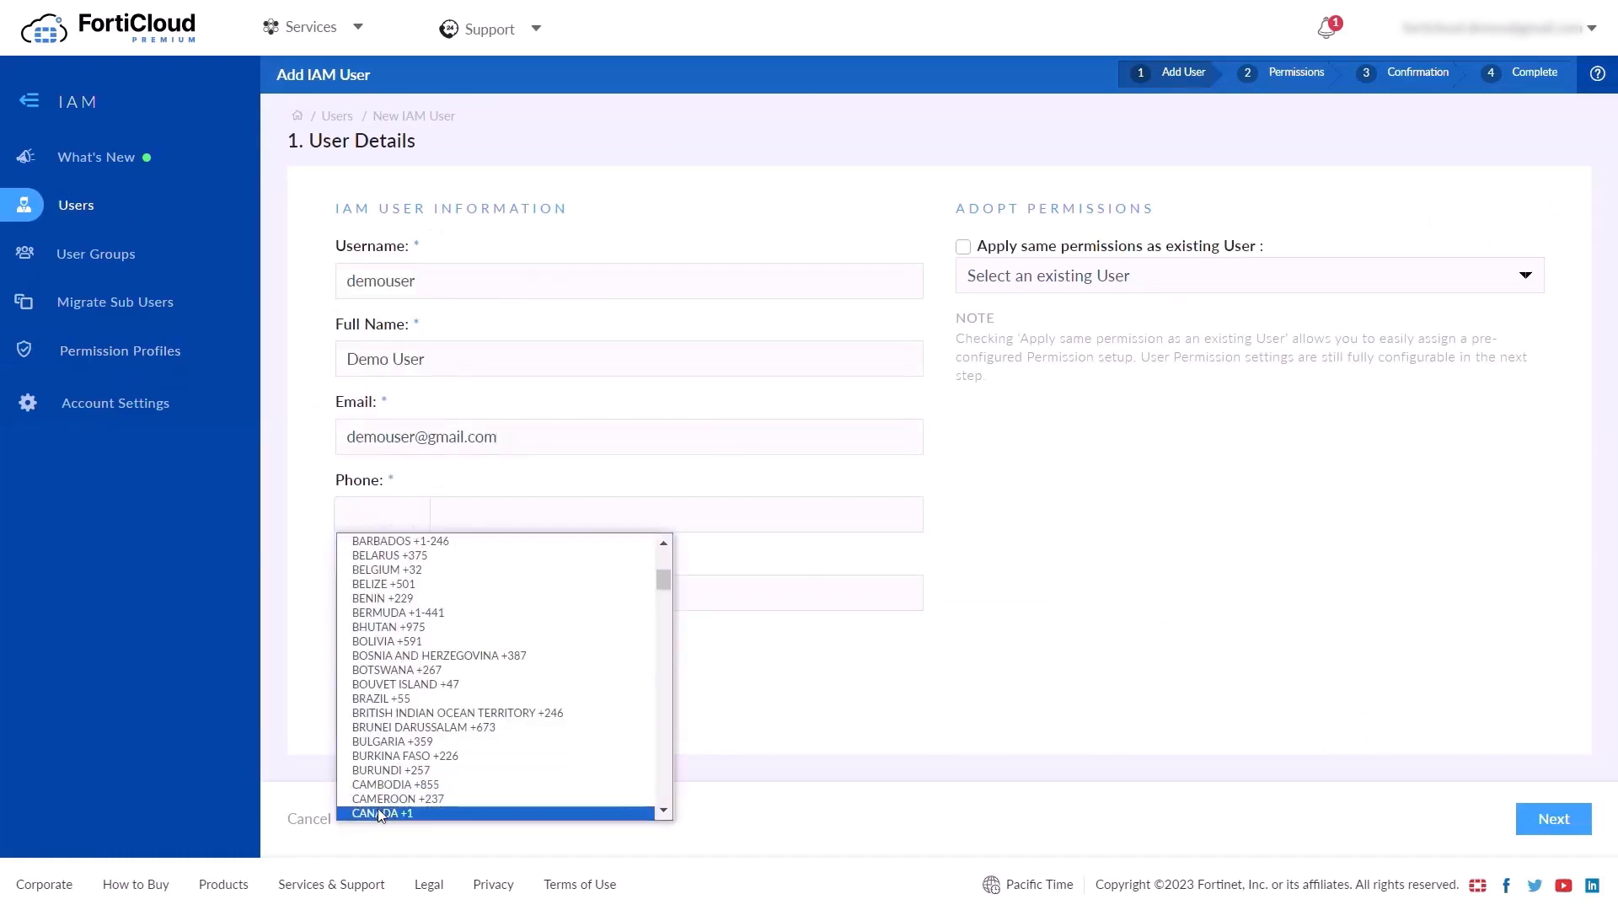
click(378, 807)
click(831, 516)
text(11111111)
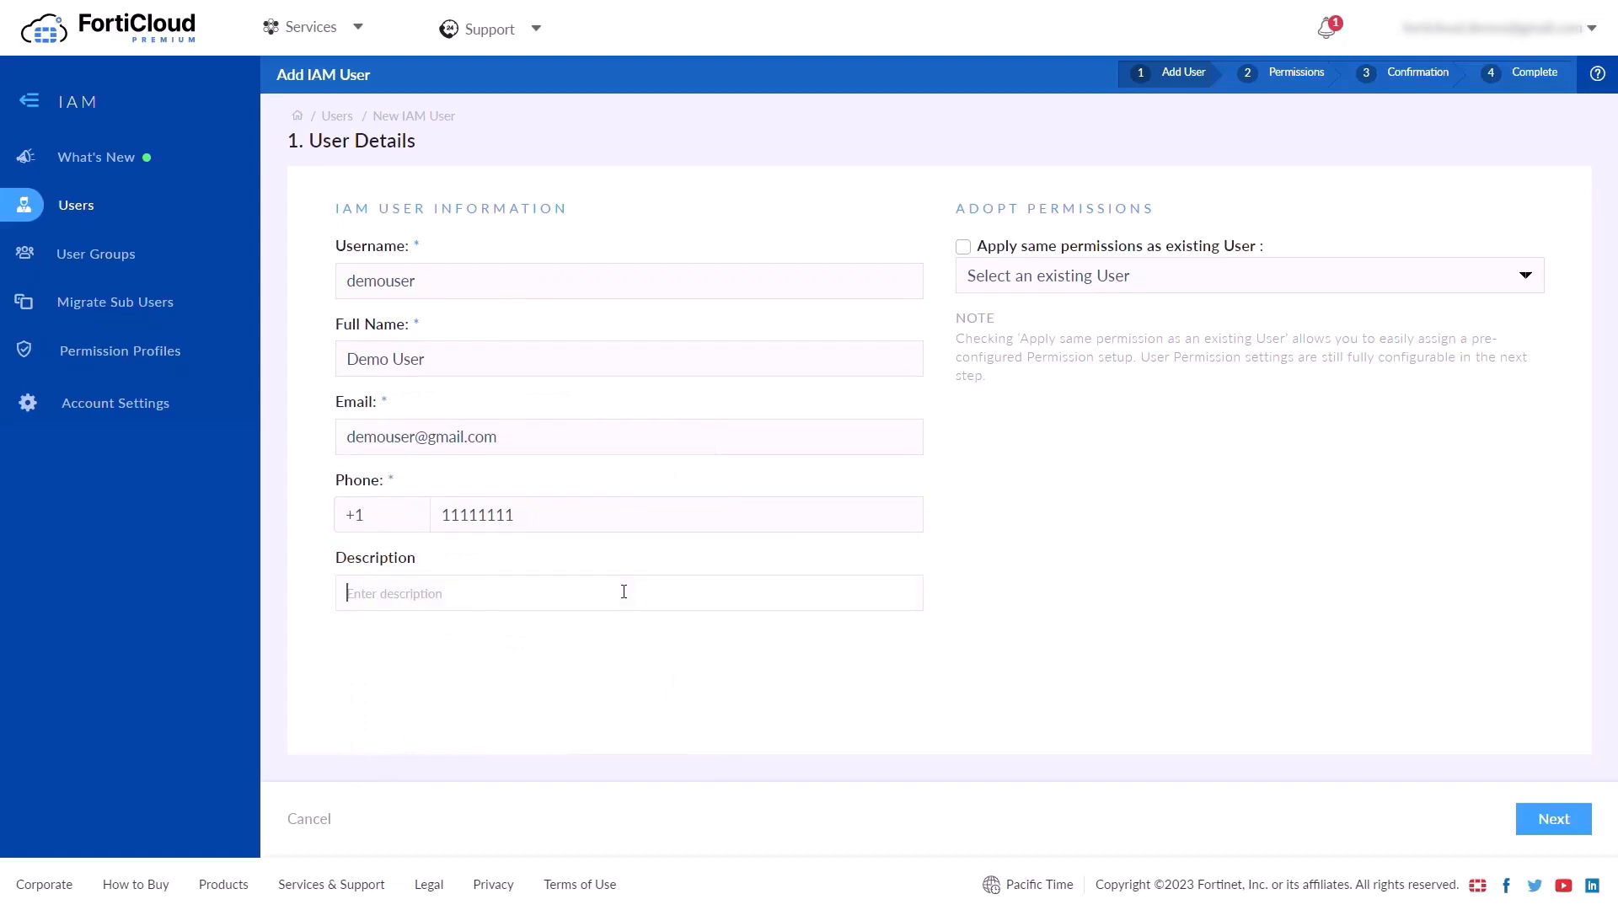
text(My new user)
Try copying permissions from an existing user, turn it back off, and continue to User Permissions
click(966, 247)
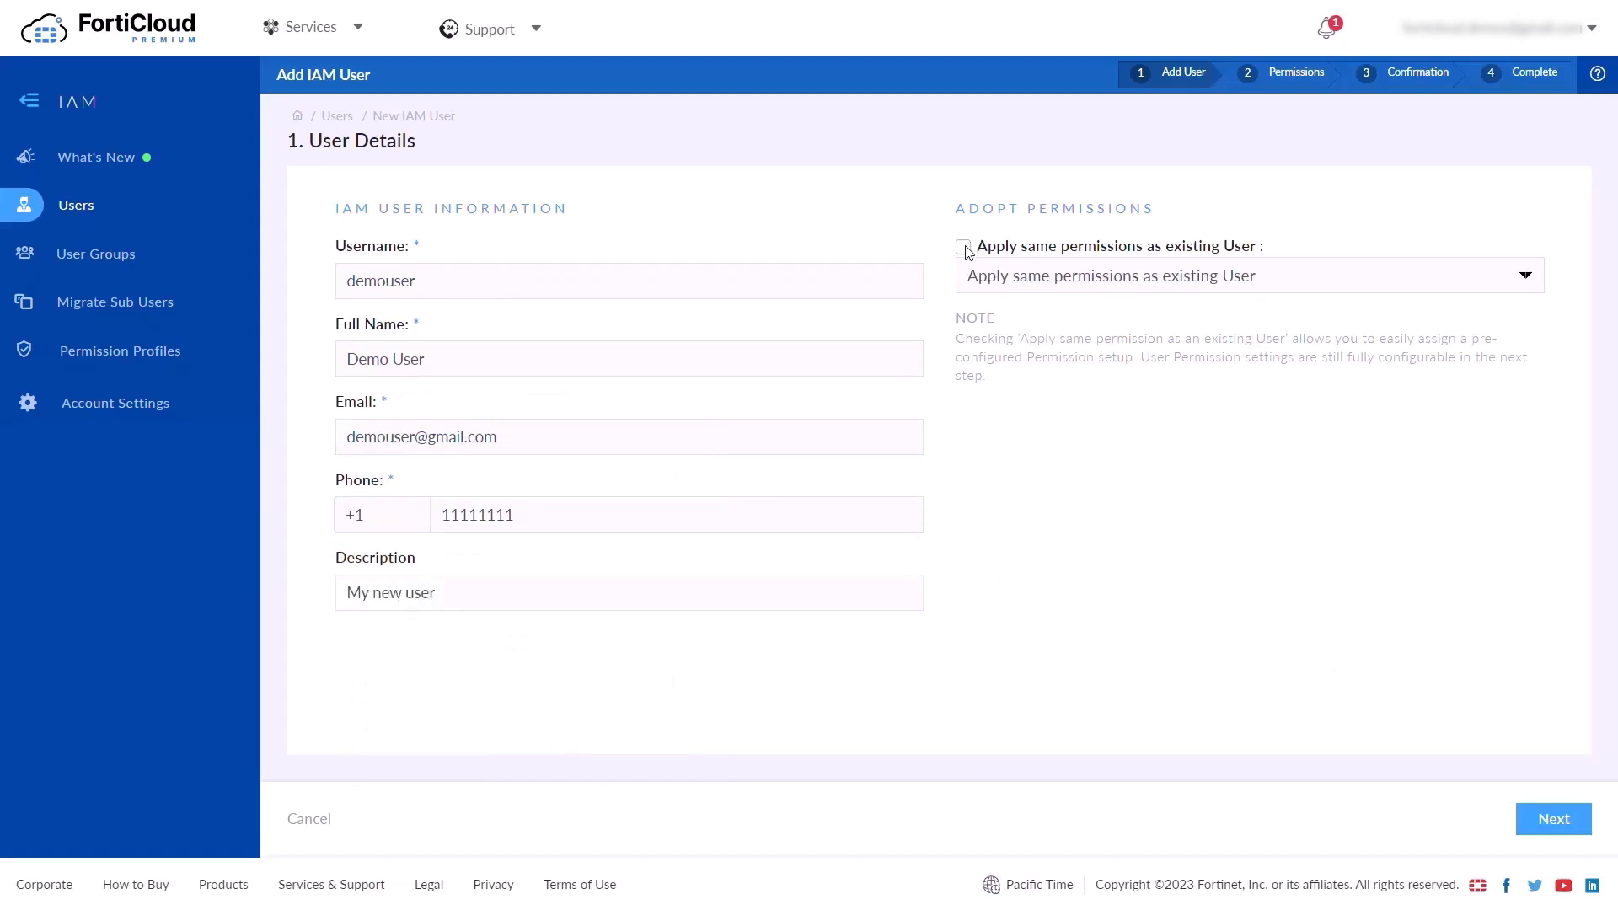
click(963, 247)
click(1019, 275)
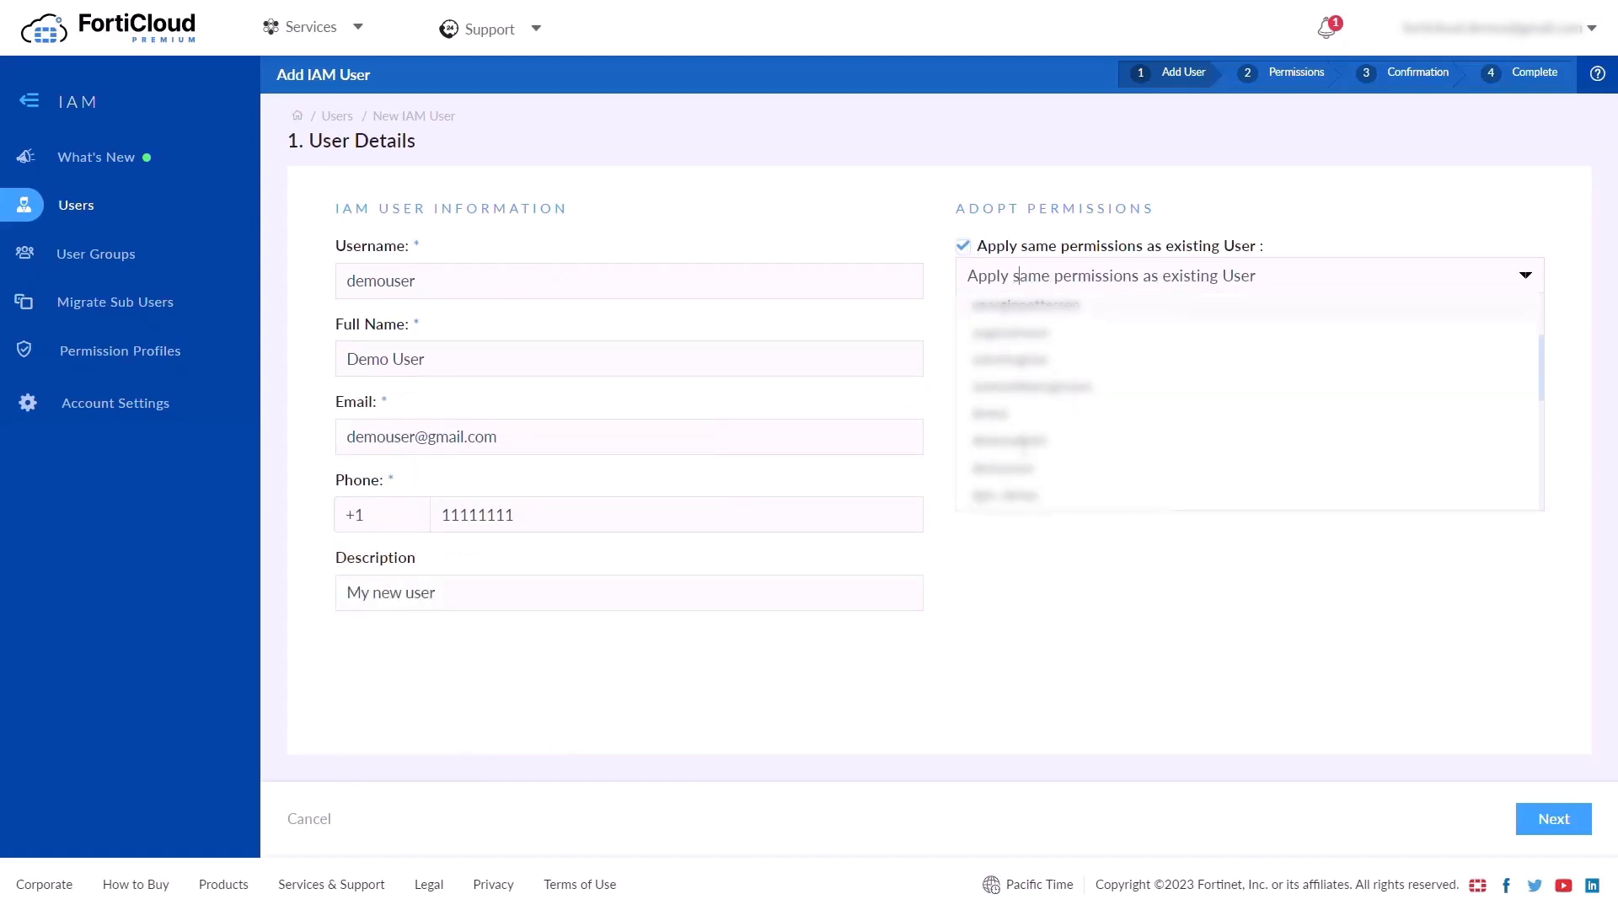
scroll(1025, 452, down, 5)
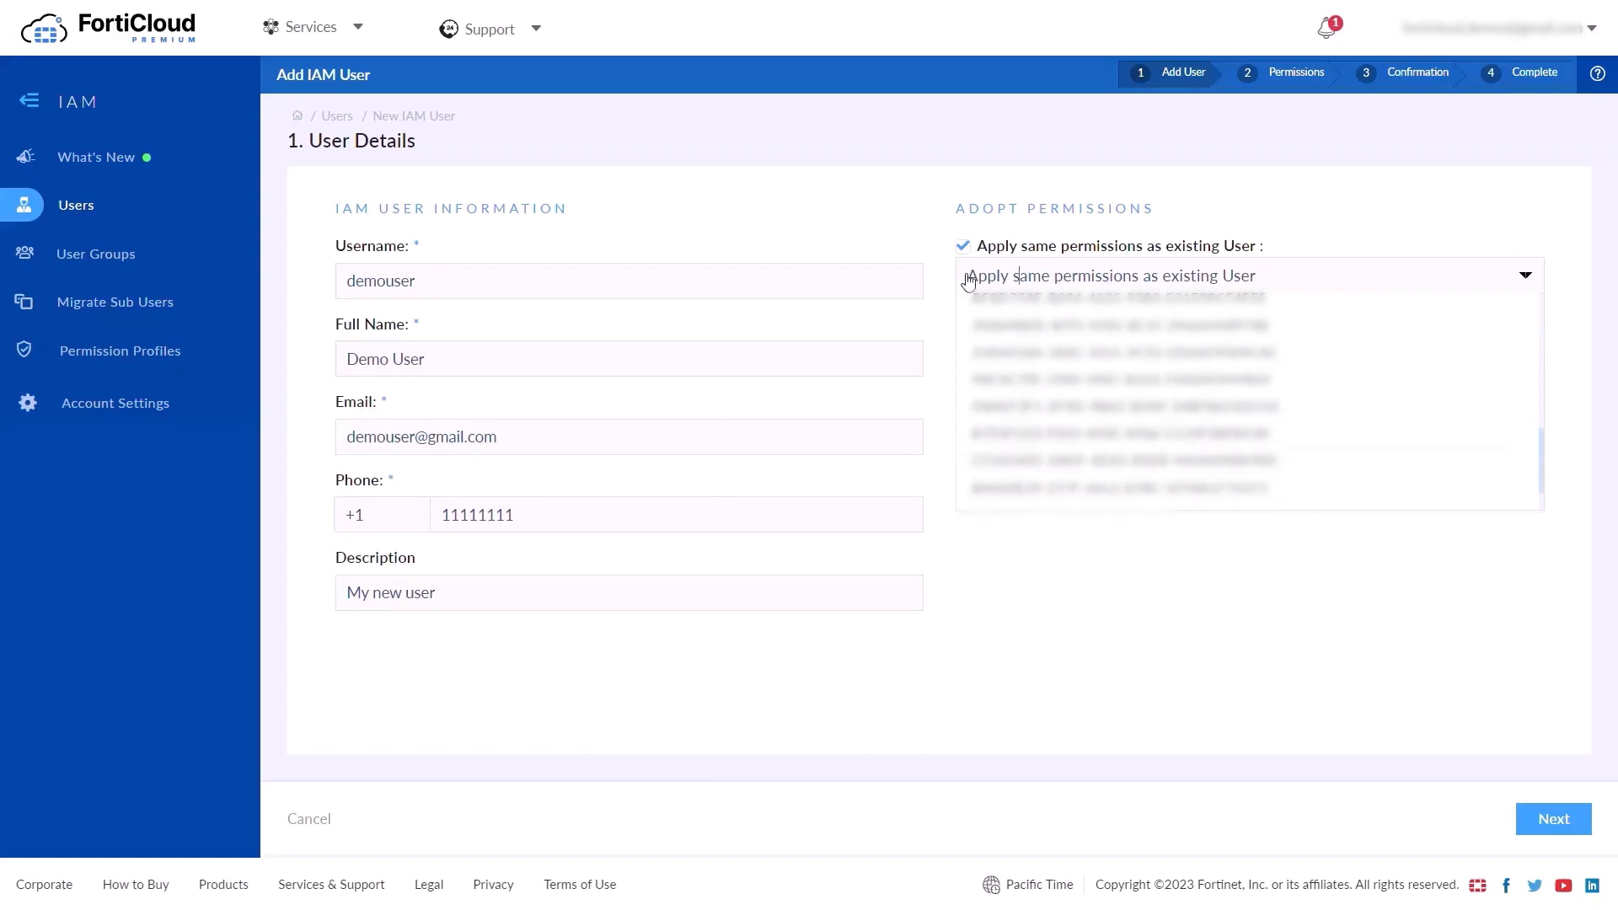
click(963, 248)
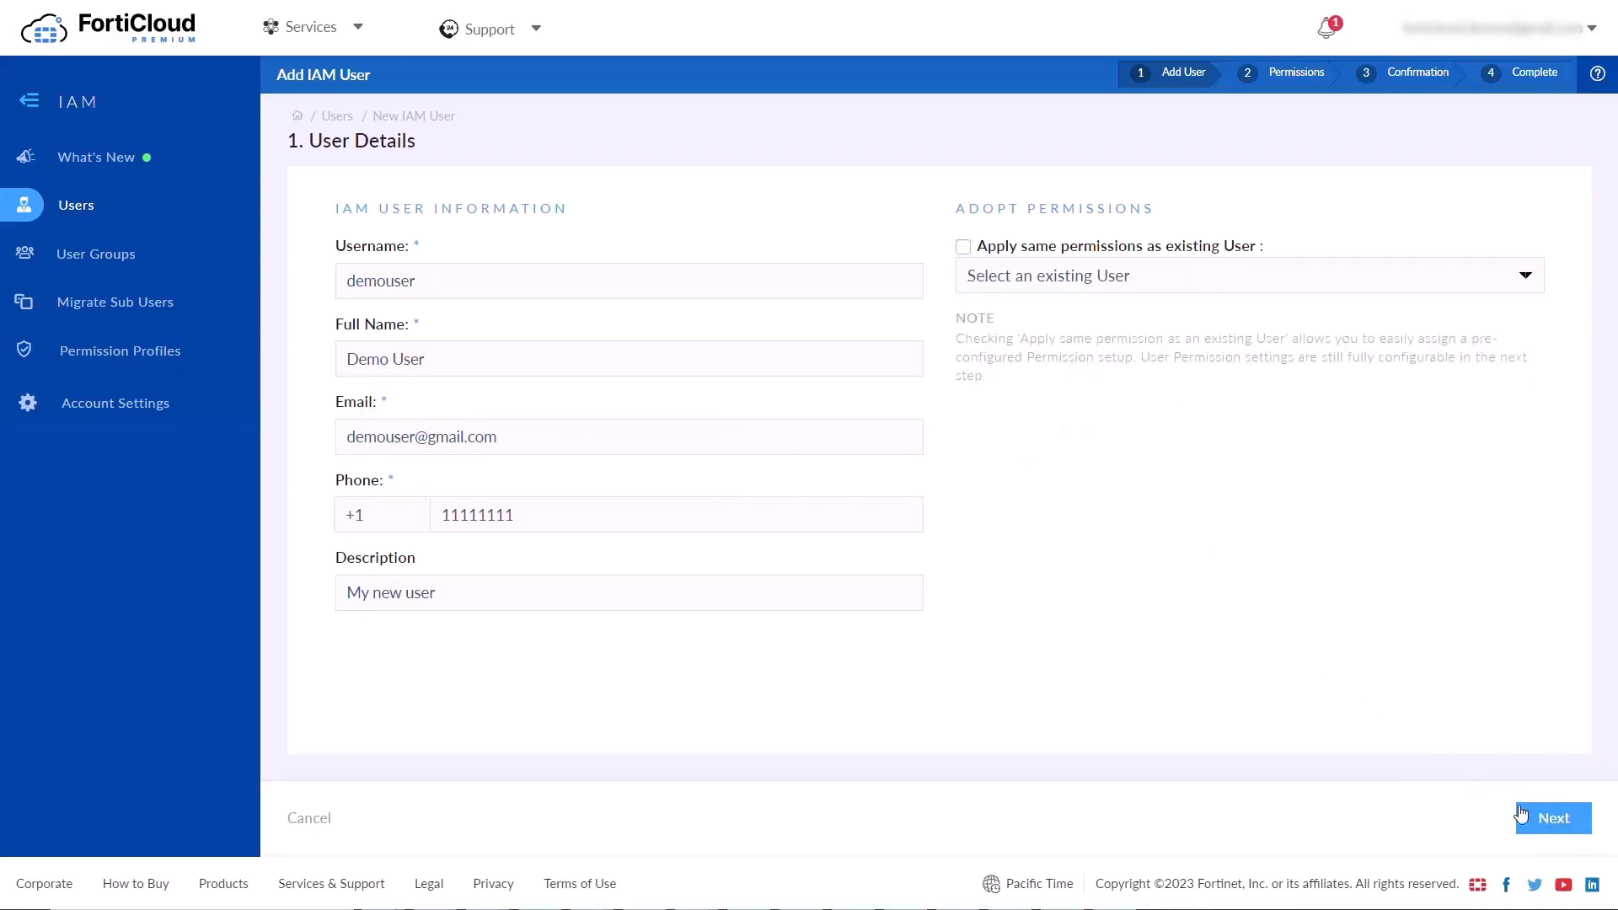
click(1546, 819)
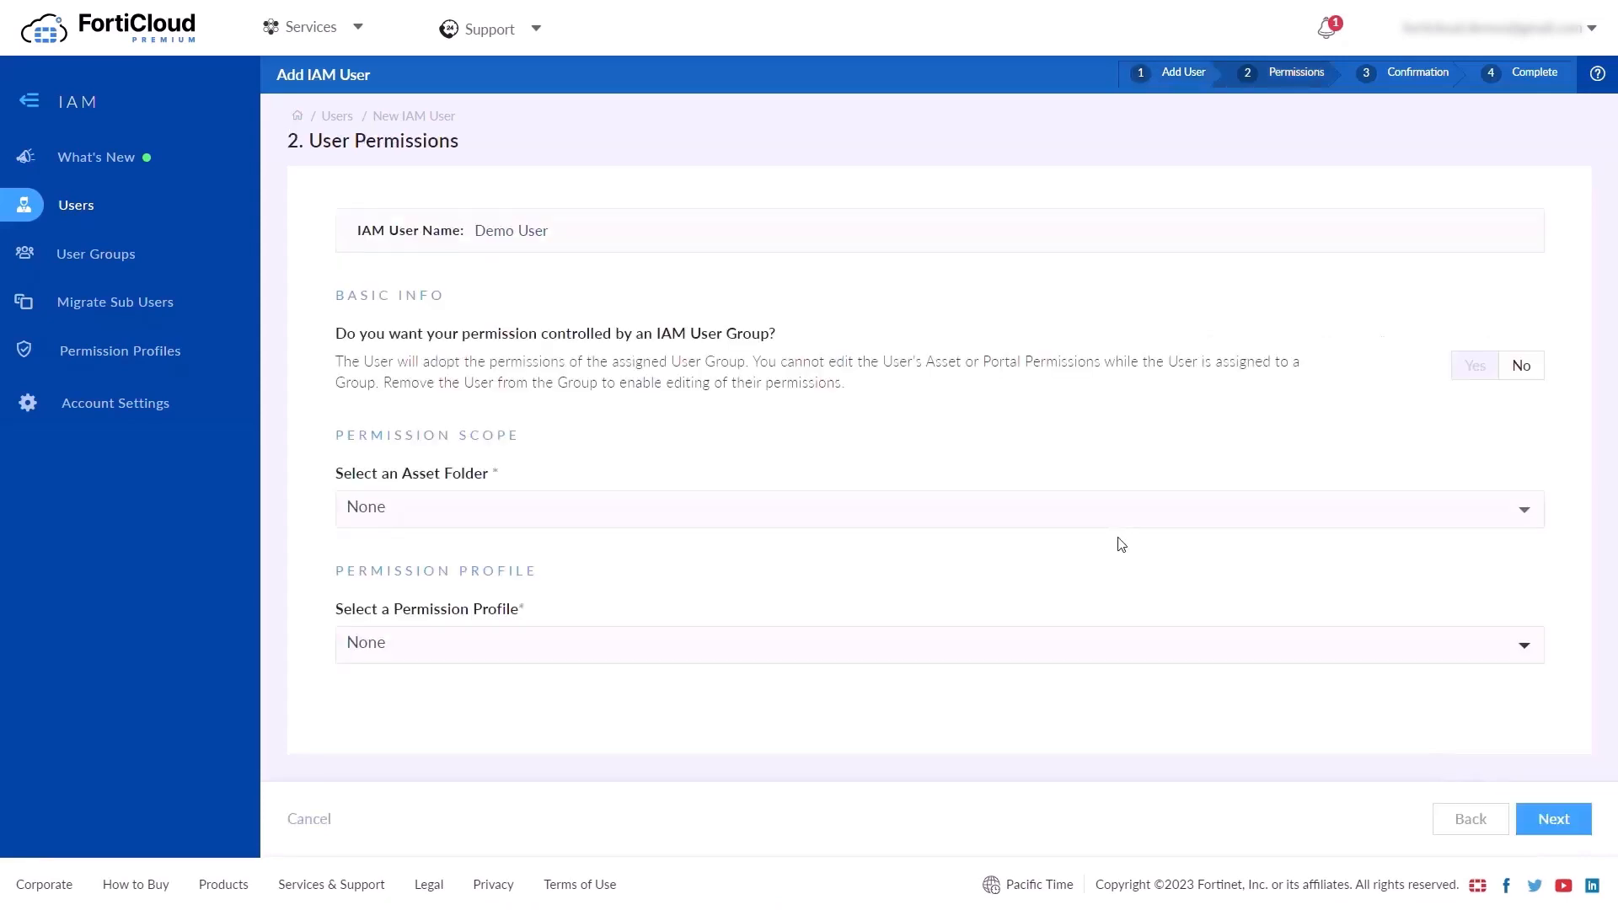
Keep the user's permissions independent of user groups and scope it to My Assets
click(1477, 368)
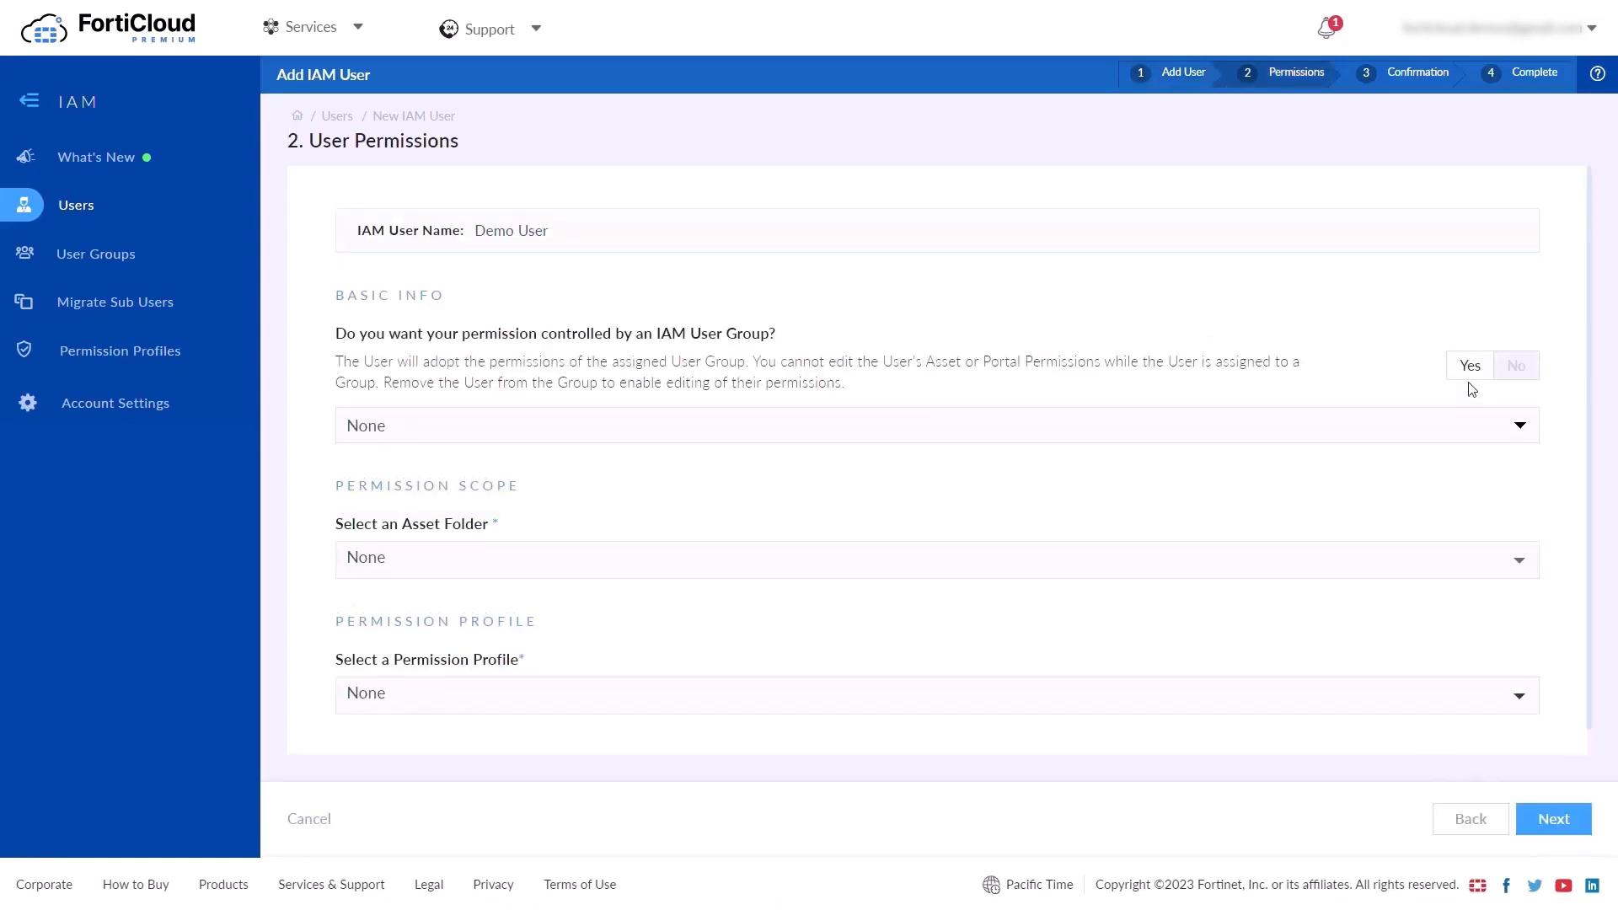
click(1516, 371)
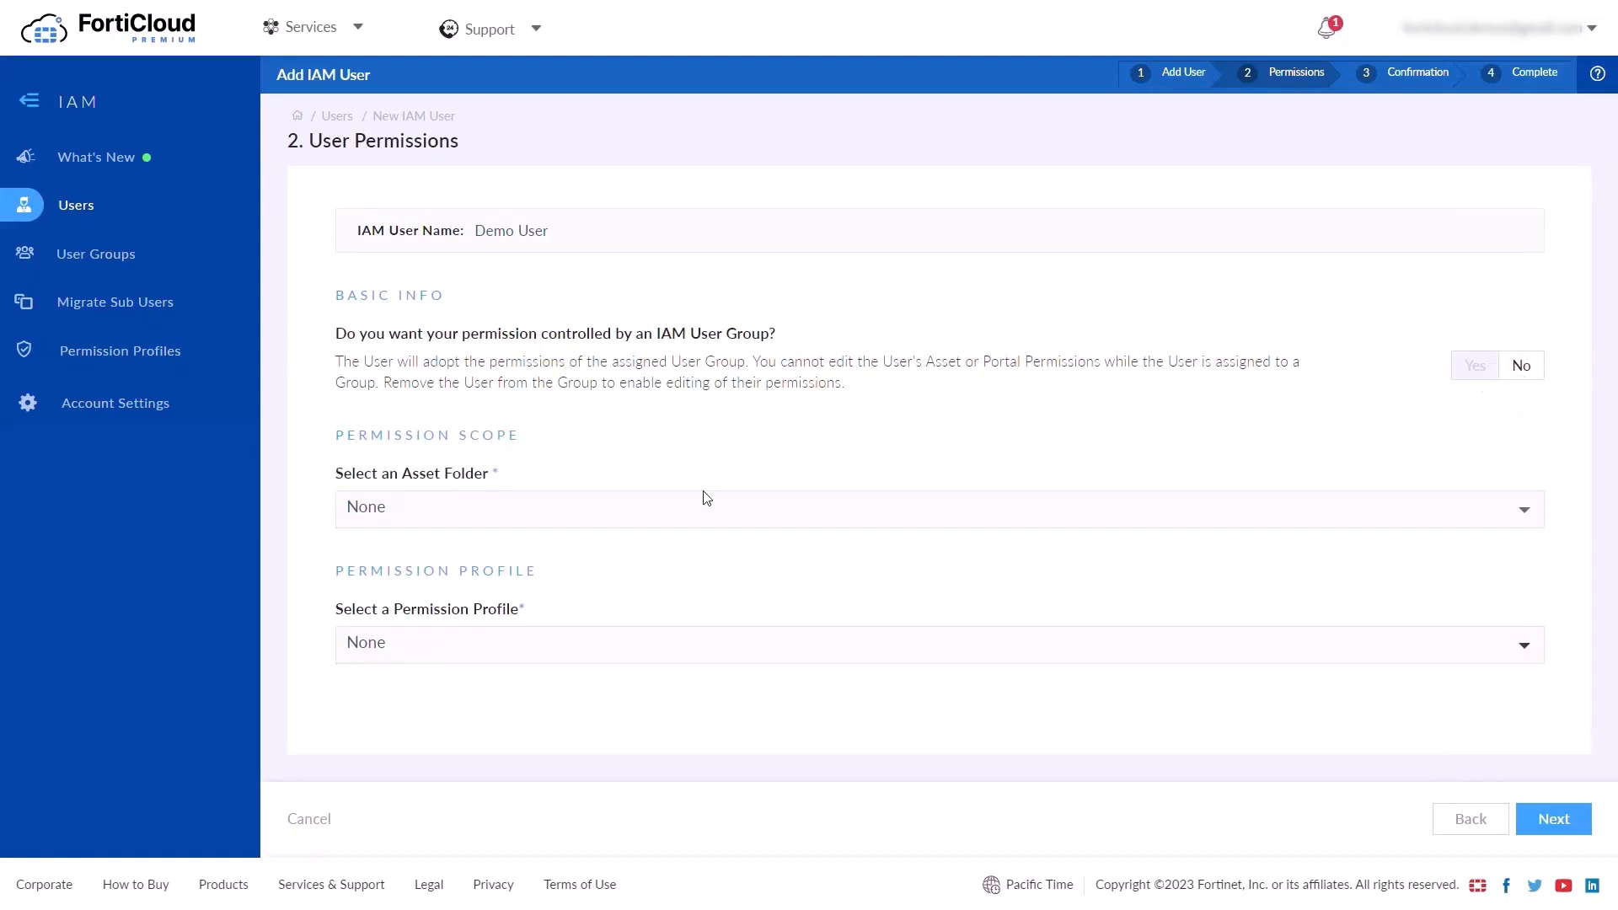
click(680, 517)
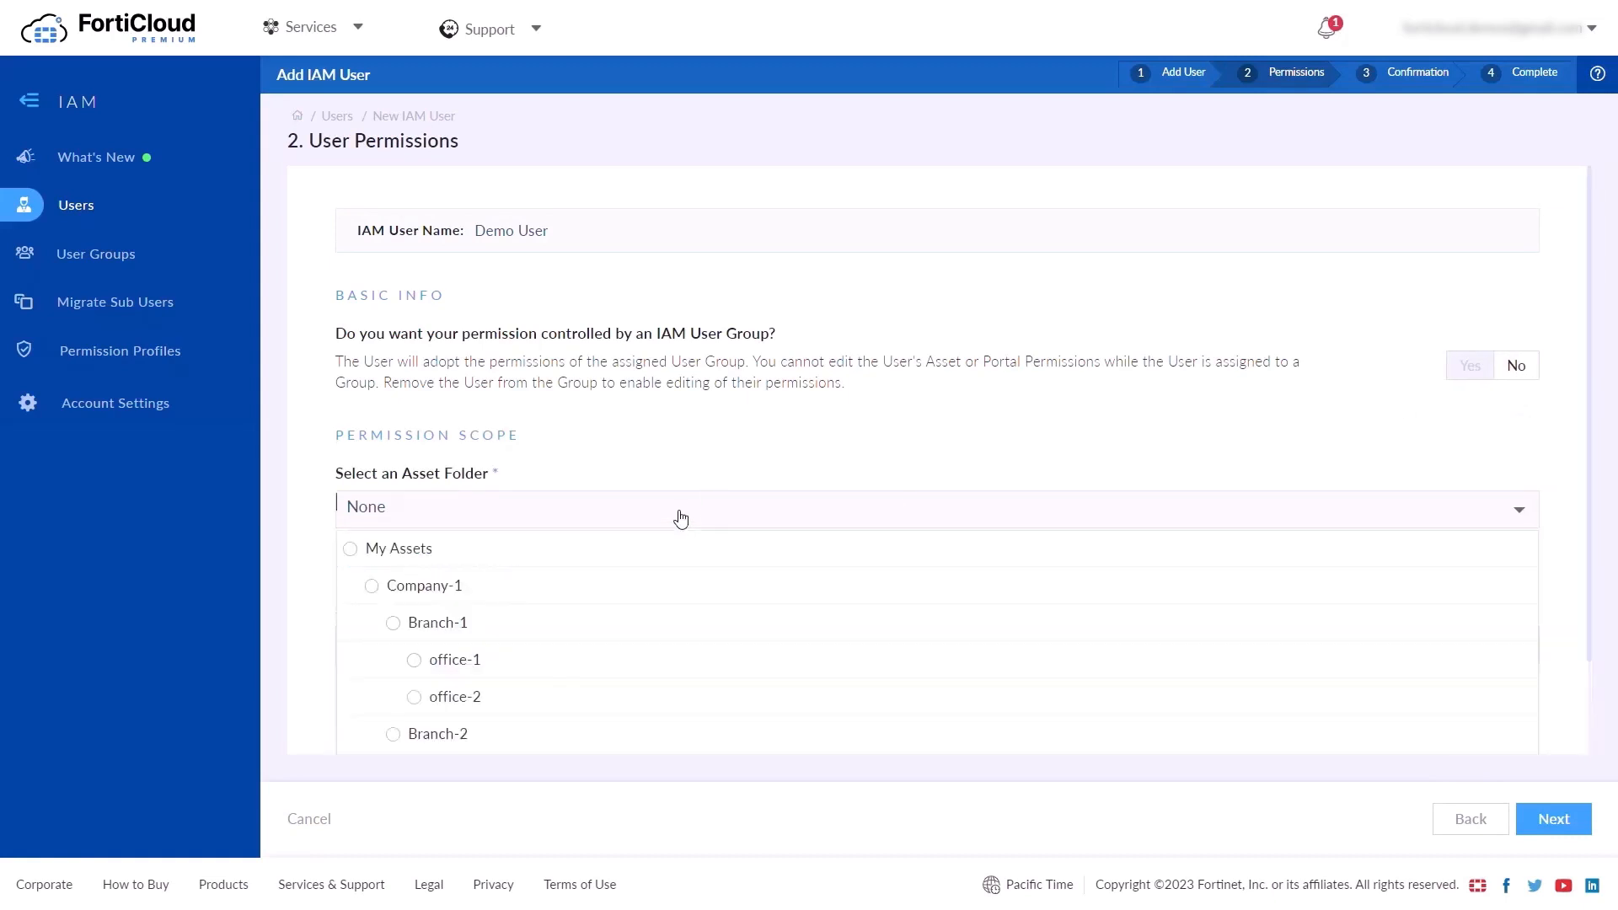
scroll(625, 648, down, 2)
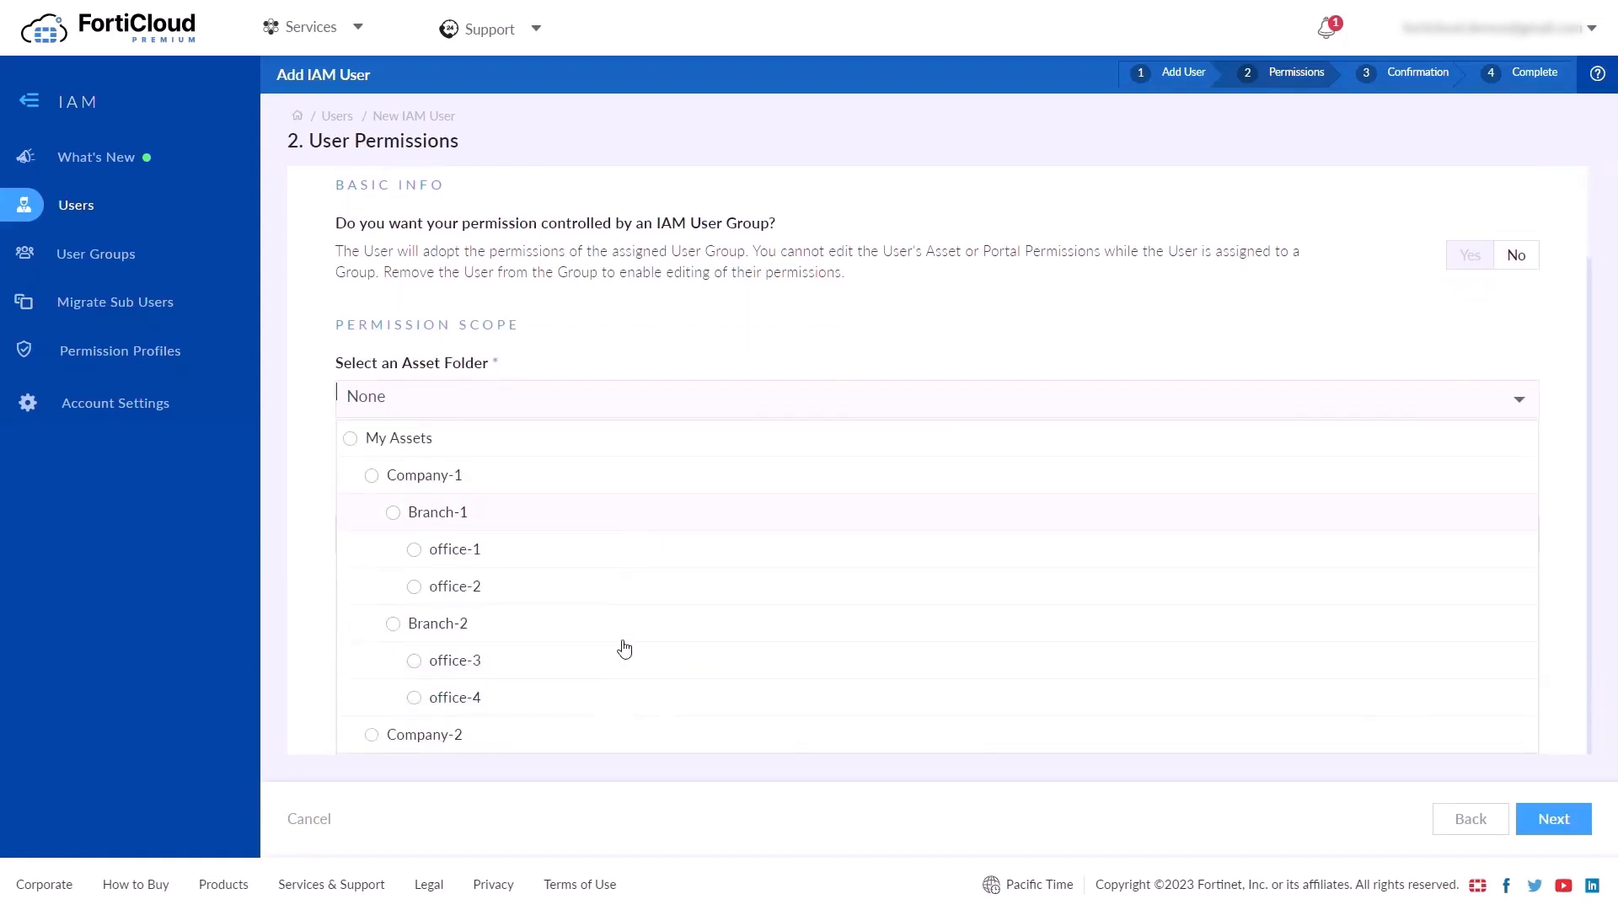
click(352, 445)
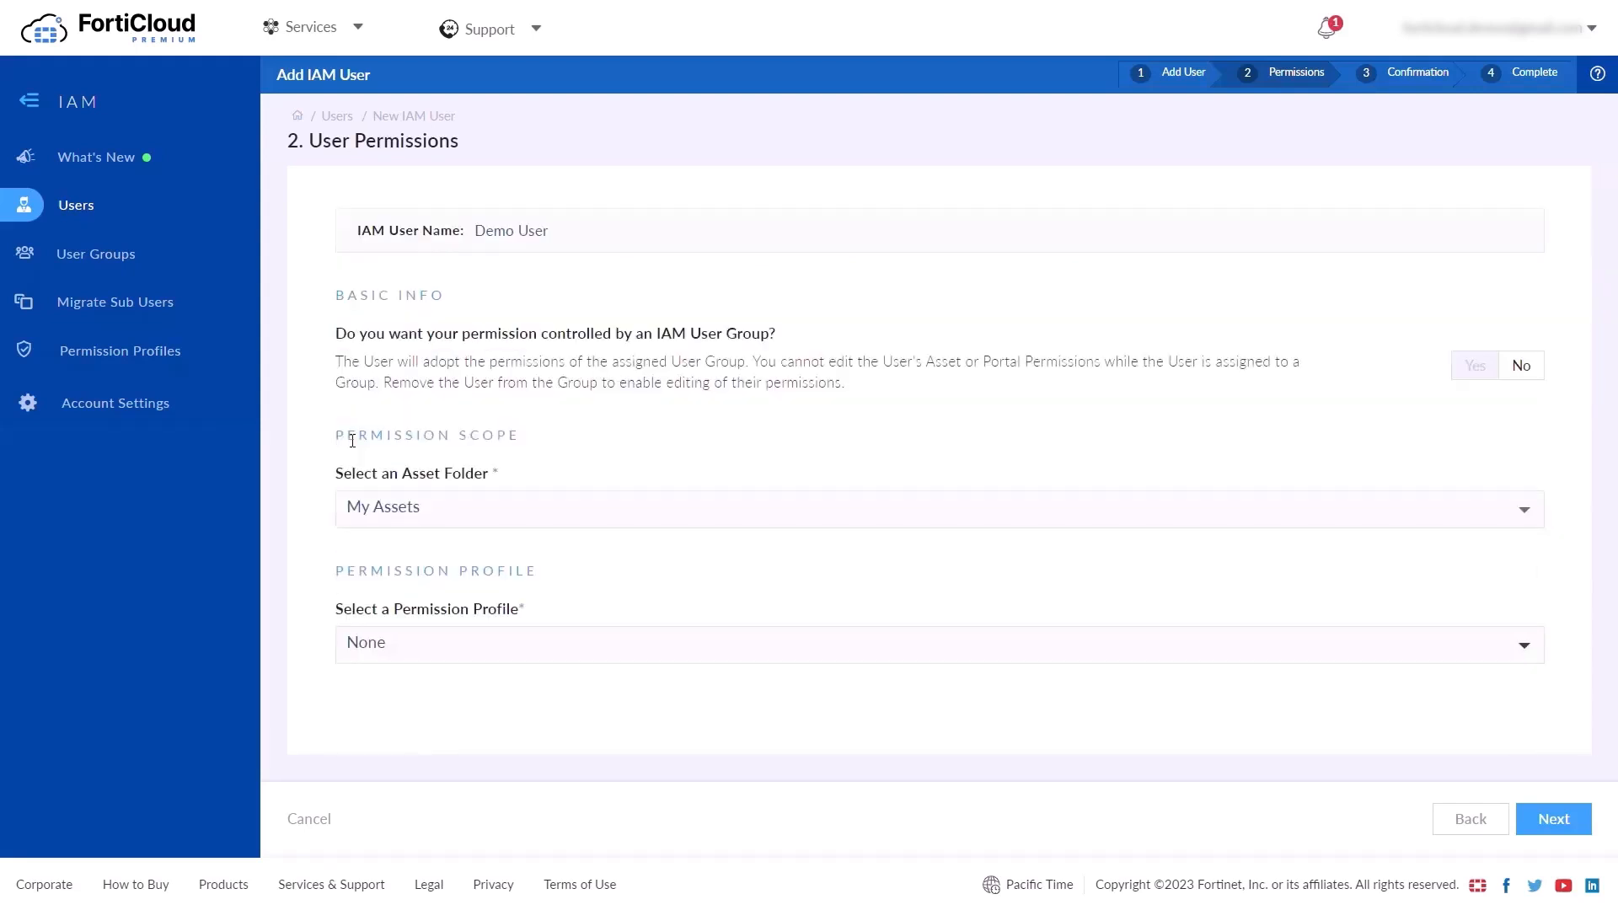
Assign Profile 01 as the permission profile and confirm the user registration
click(370, 644)
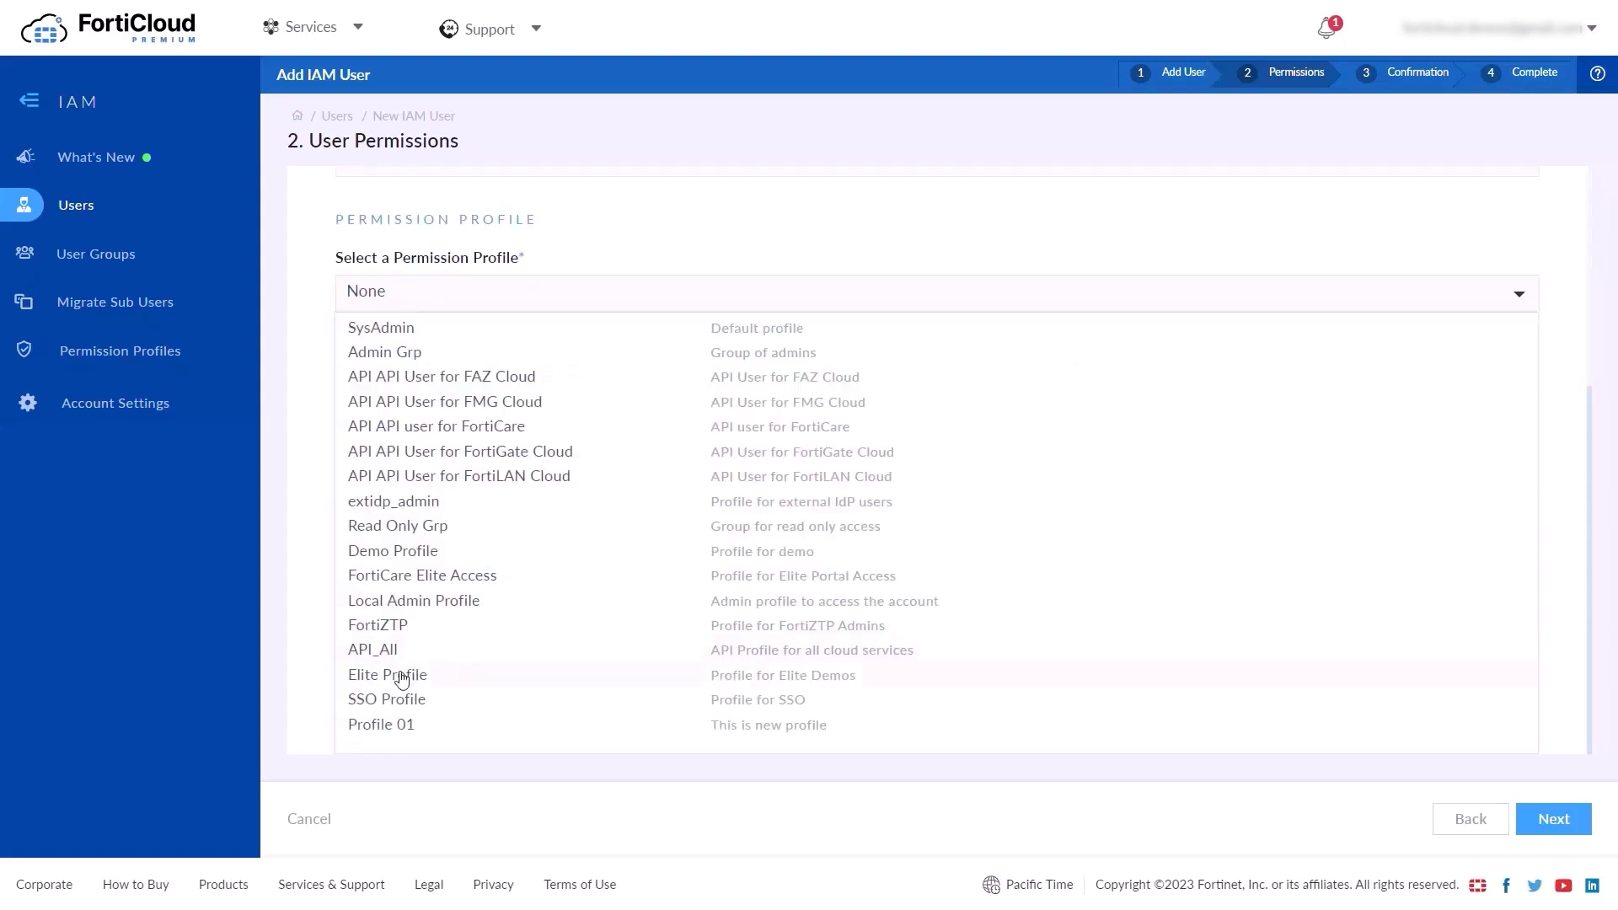
click(483, 726)
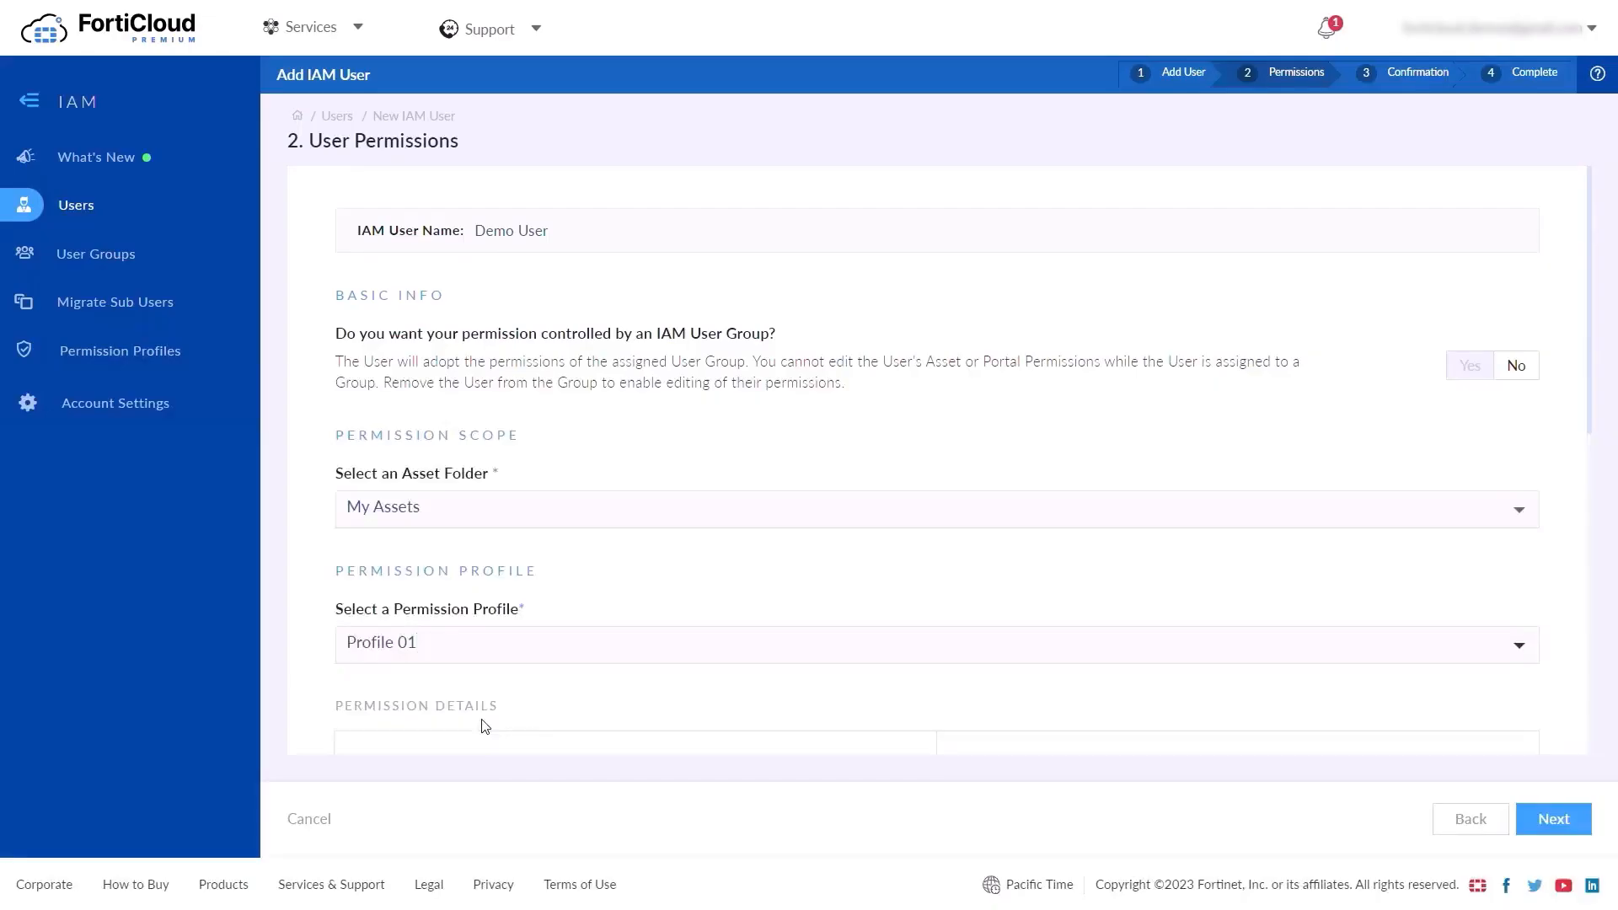
scroll(485, 726, down, 5)
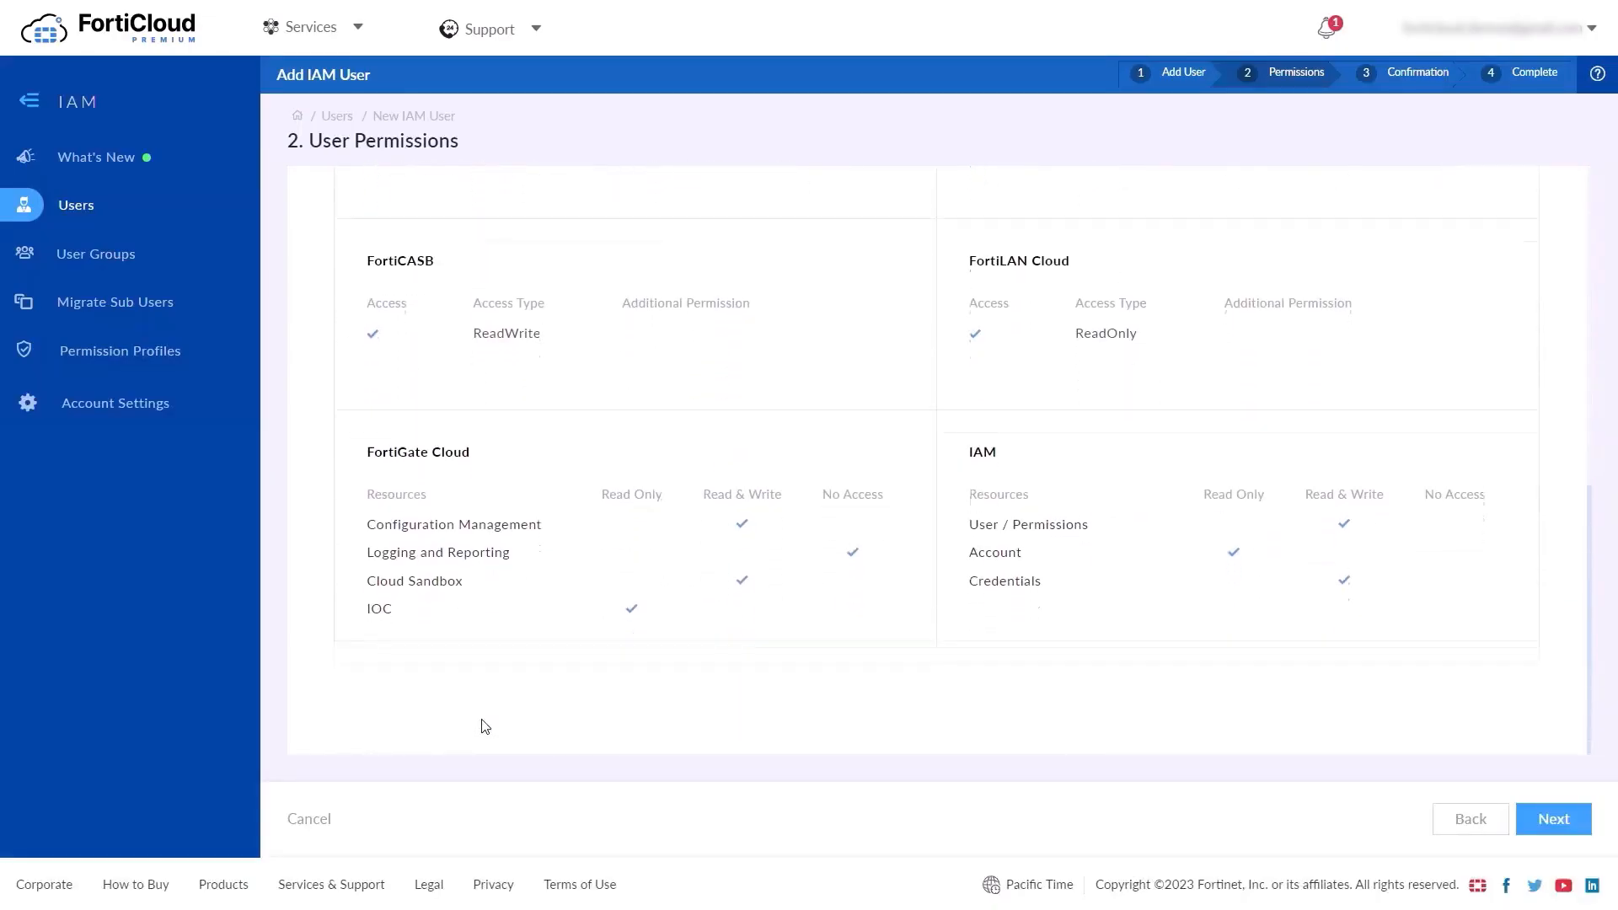
scroll(484, 726, up, 5)
scroll(483, 722, down, 5)
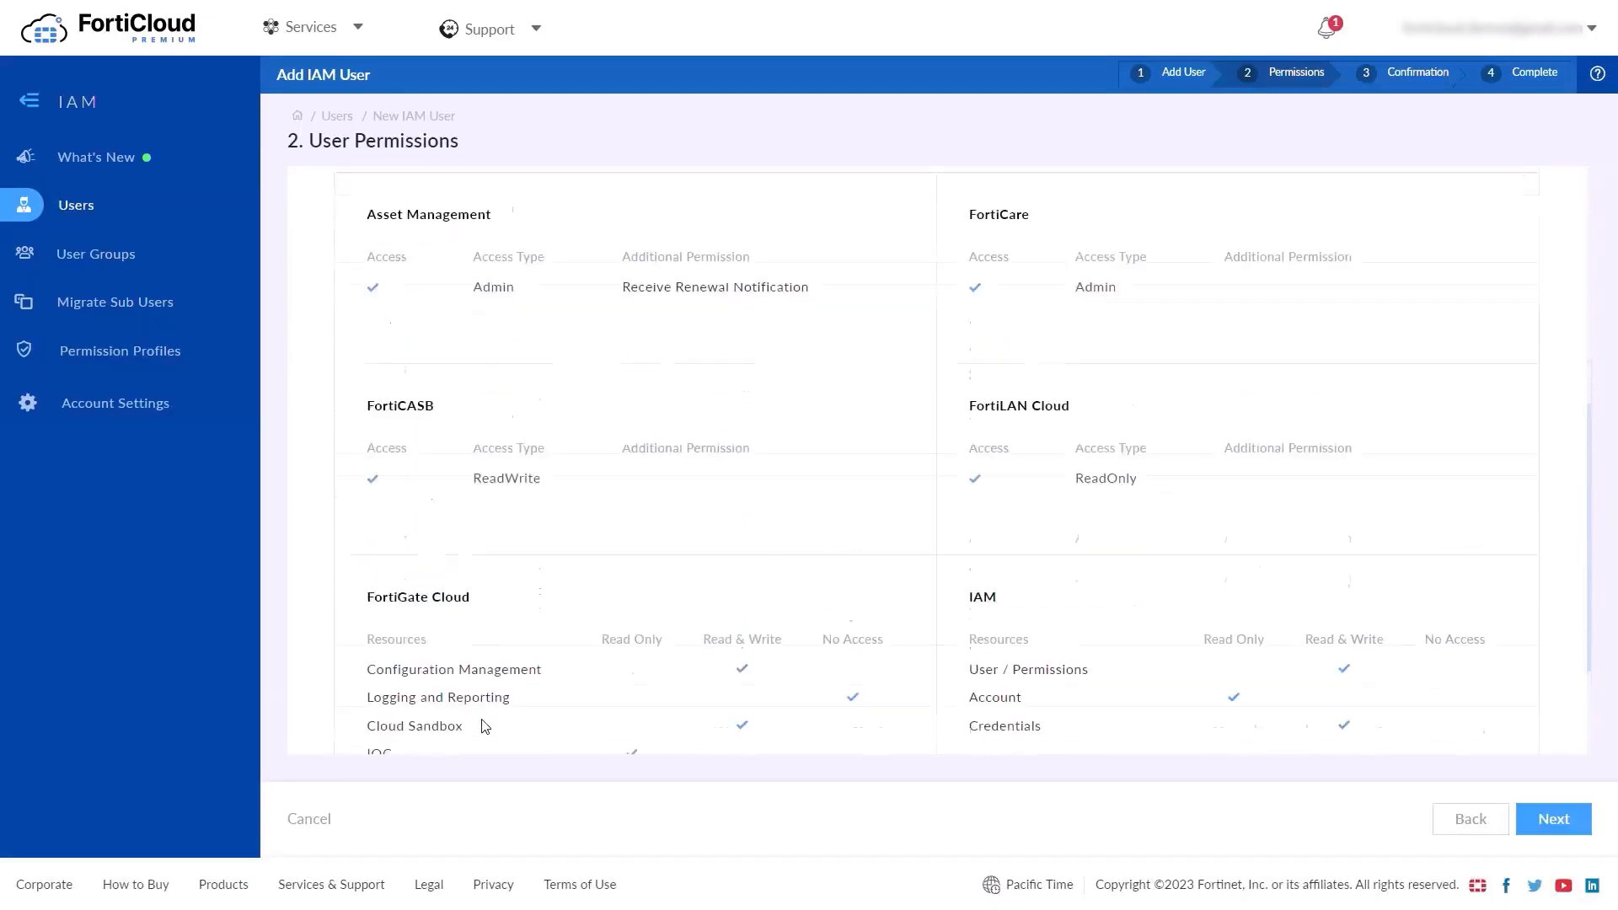
click(1554, 819)
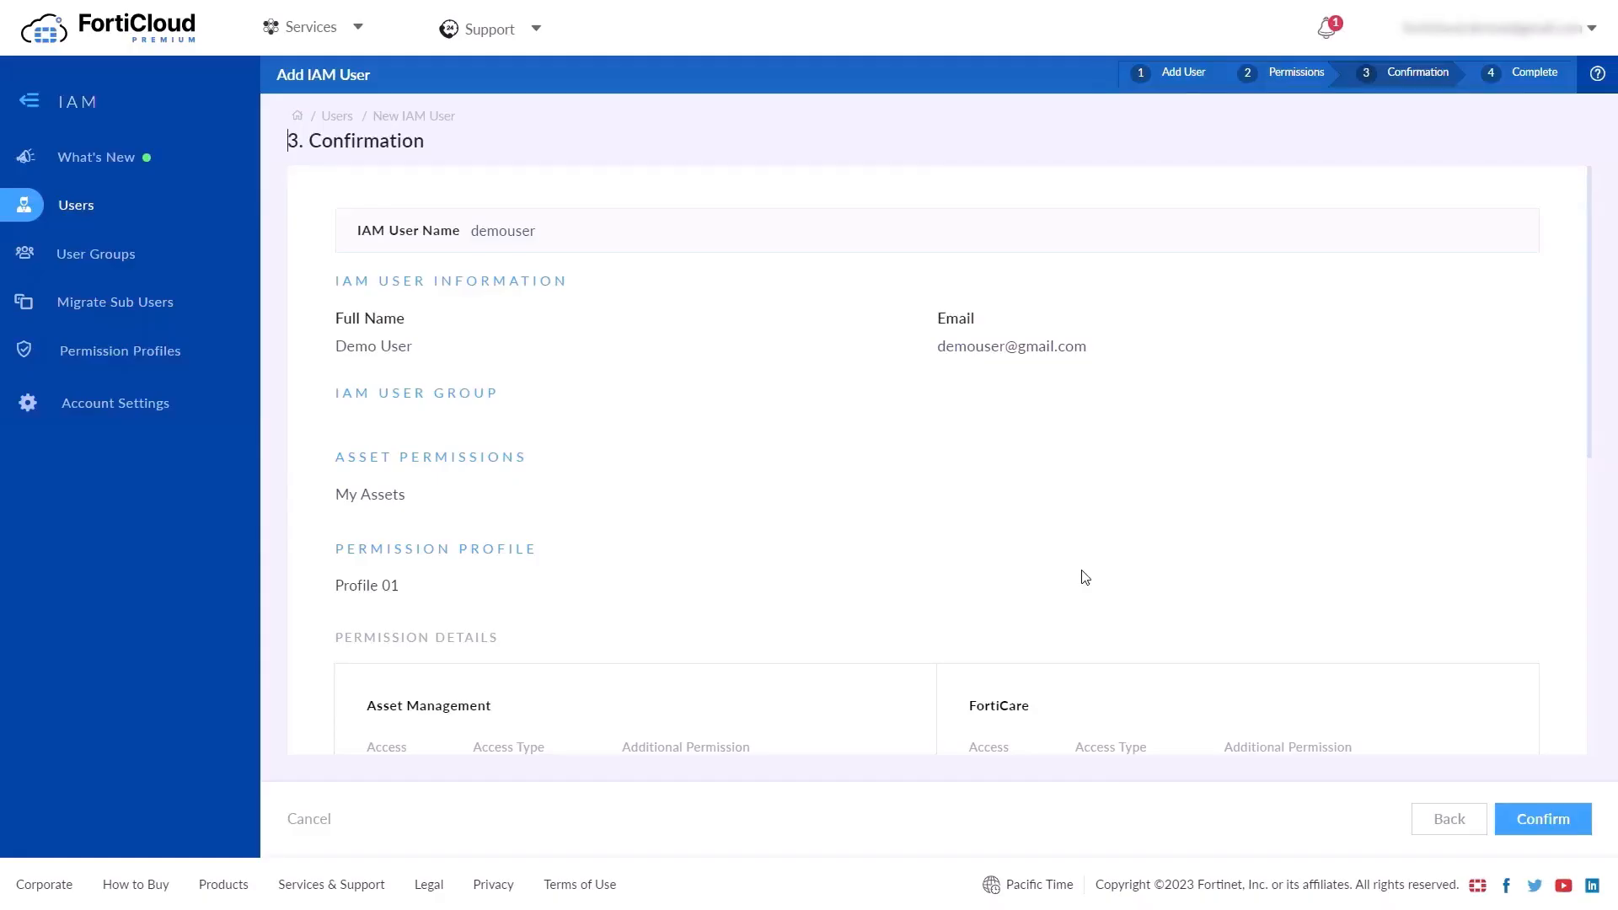
scroll(1080, 571, down, 5)
click(1559, 822)
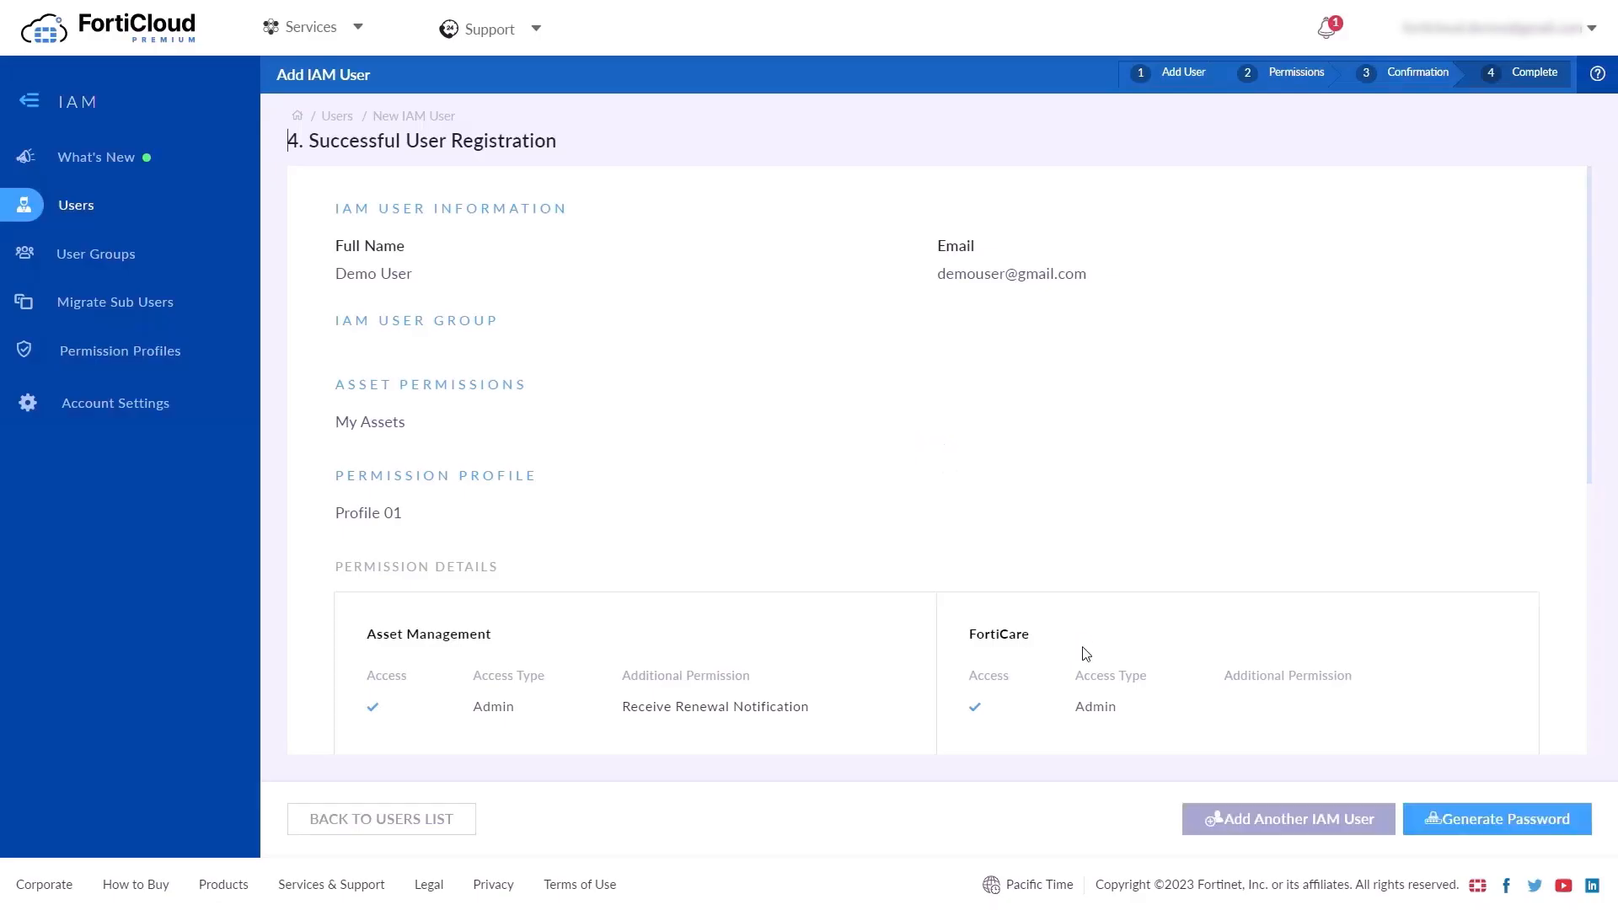
Generate a password reset link for the new user, then move to User Groups
scroll(1085, 654, down, 5)
click(1466, 818)
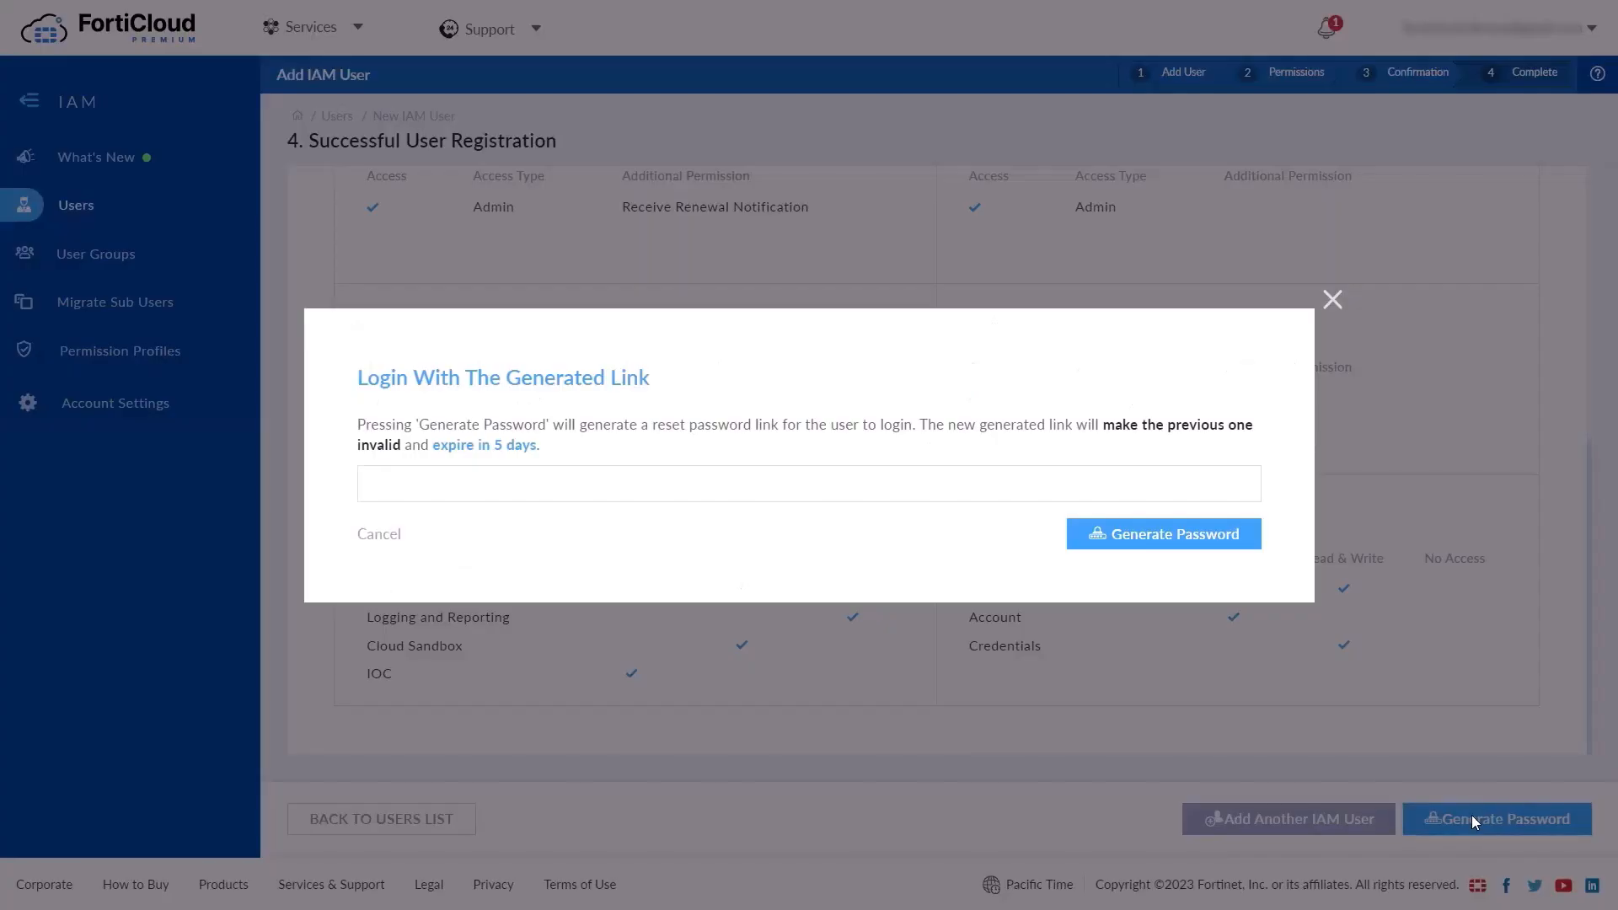
click(1125, 544)
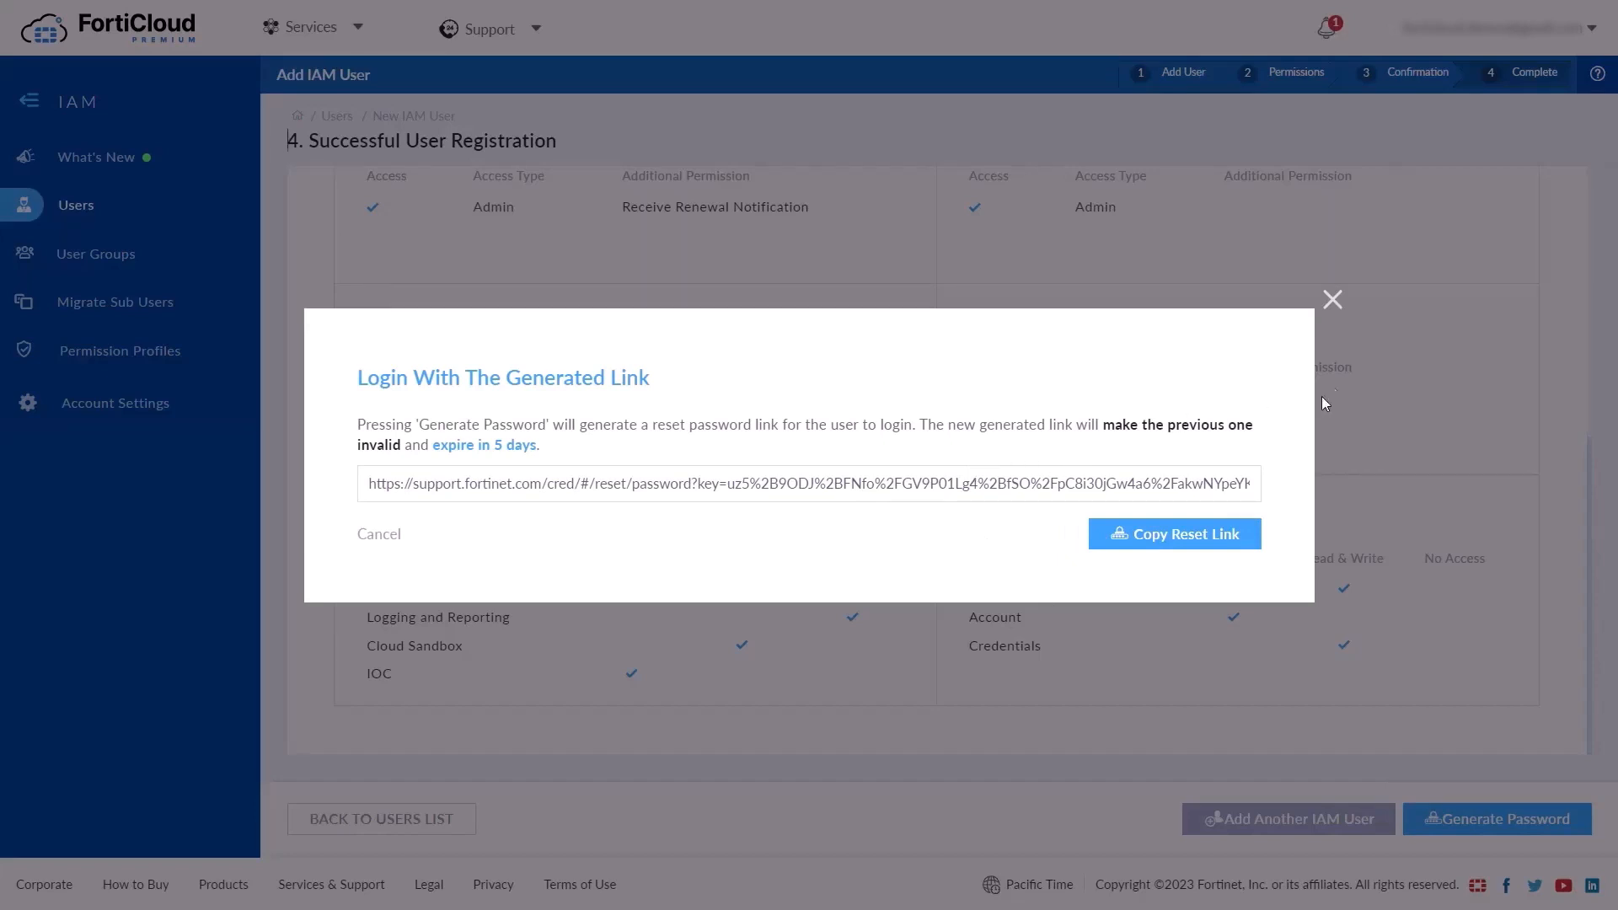
click(1332, 302)
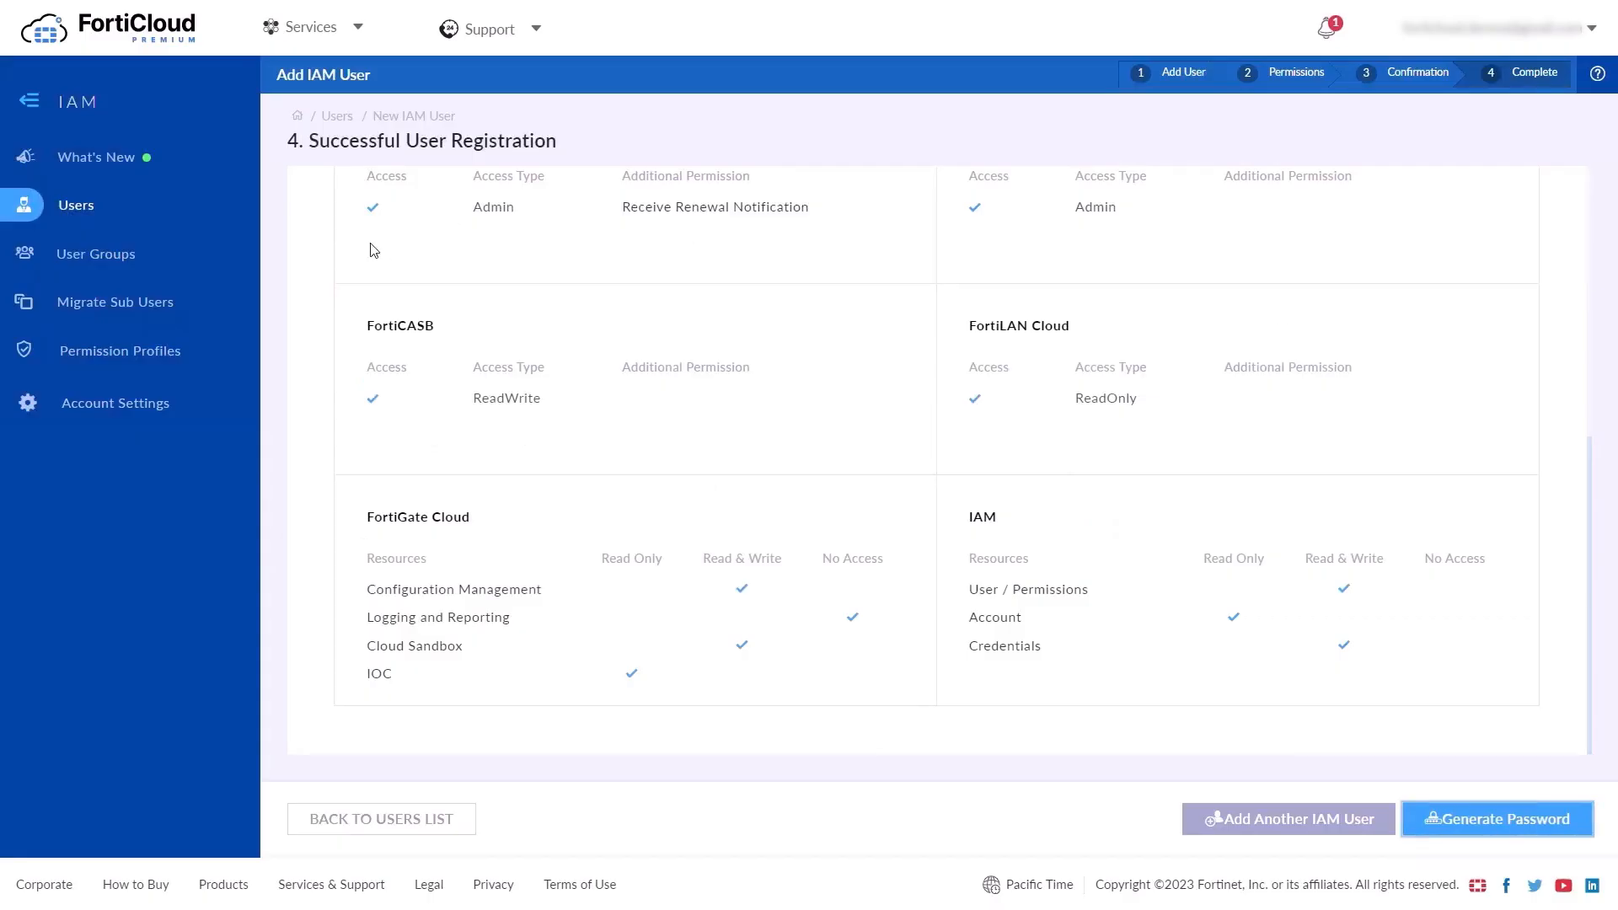
click(127, 255)
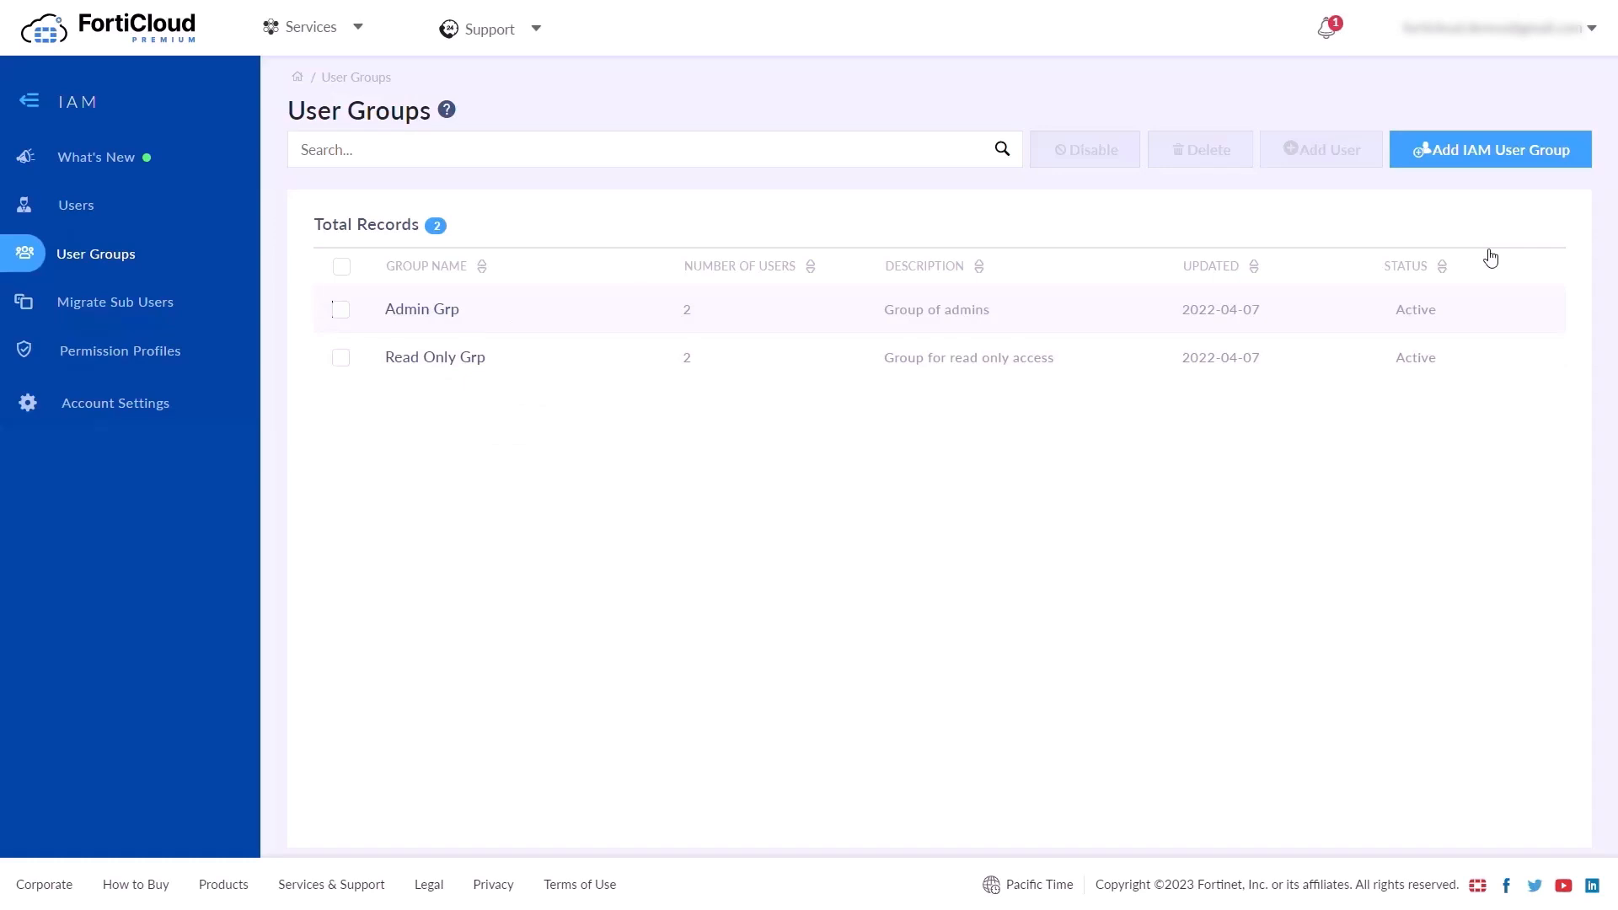
Start group 'New Group 01' described 'My New Group' with the Local Admin Profile
click(1483, 151)
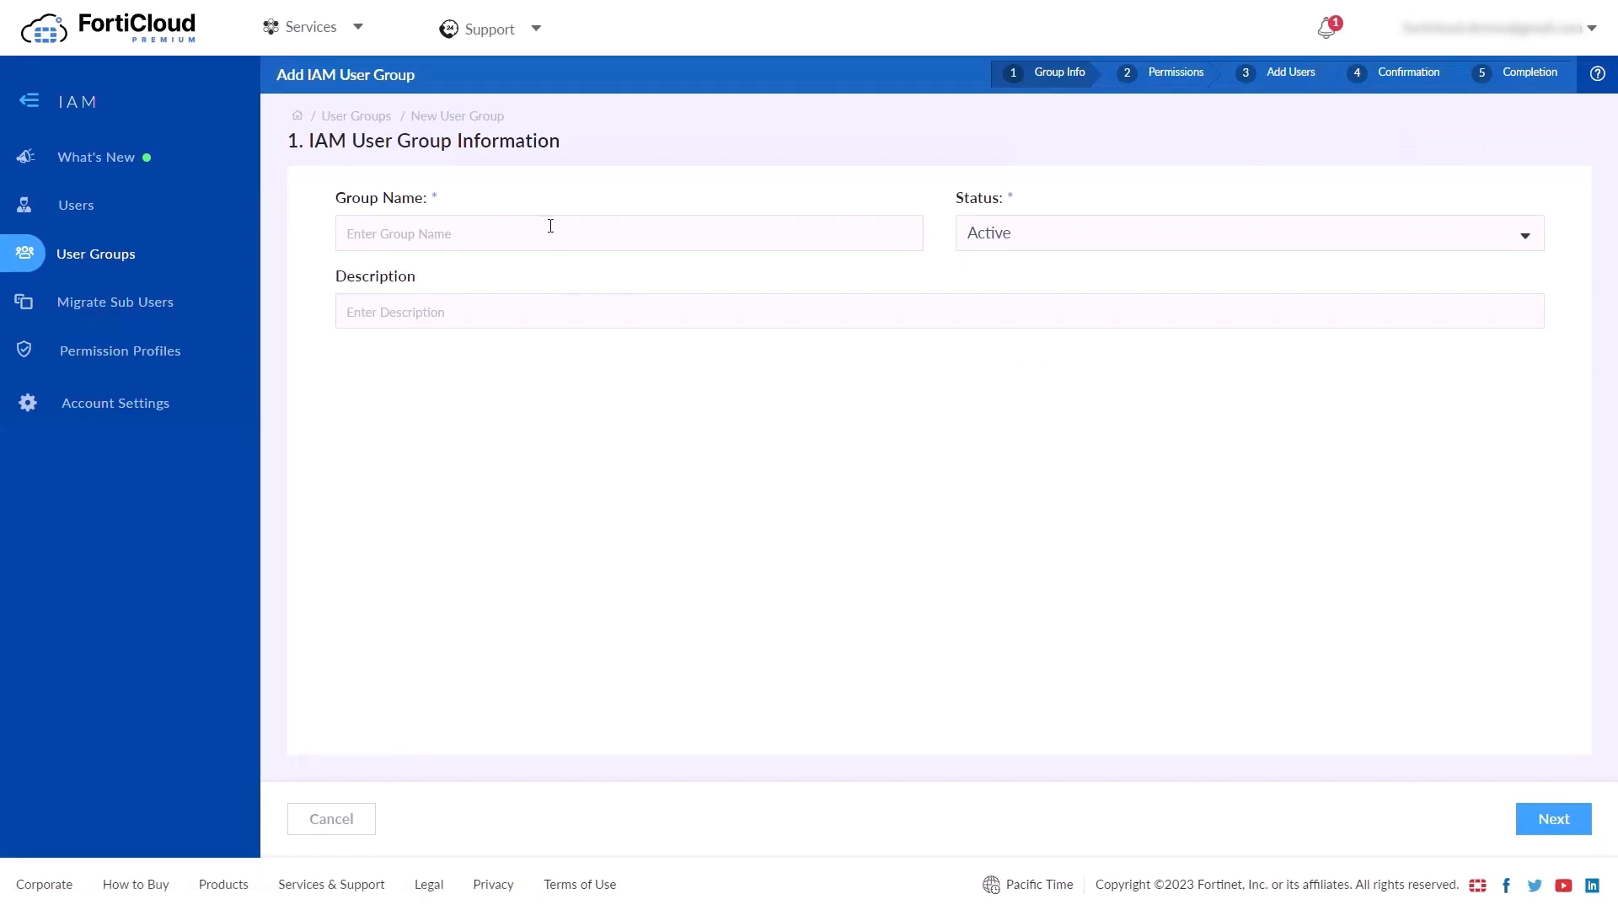
text(New Group 01)
click(413, 300)
text(My New )
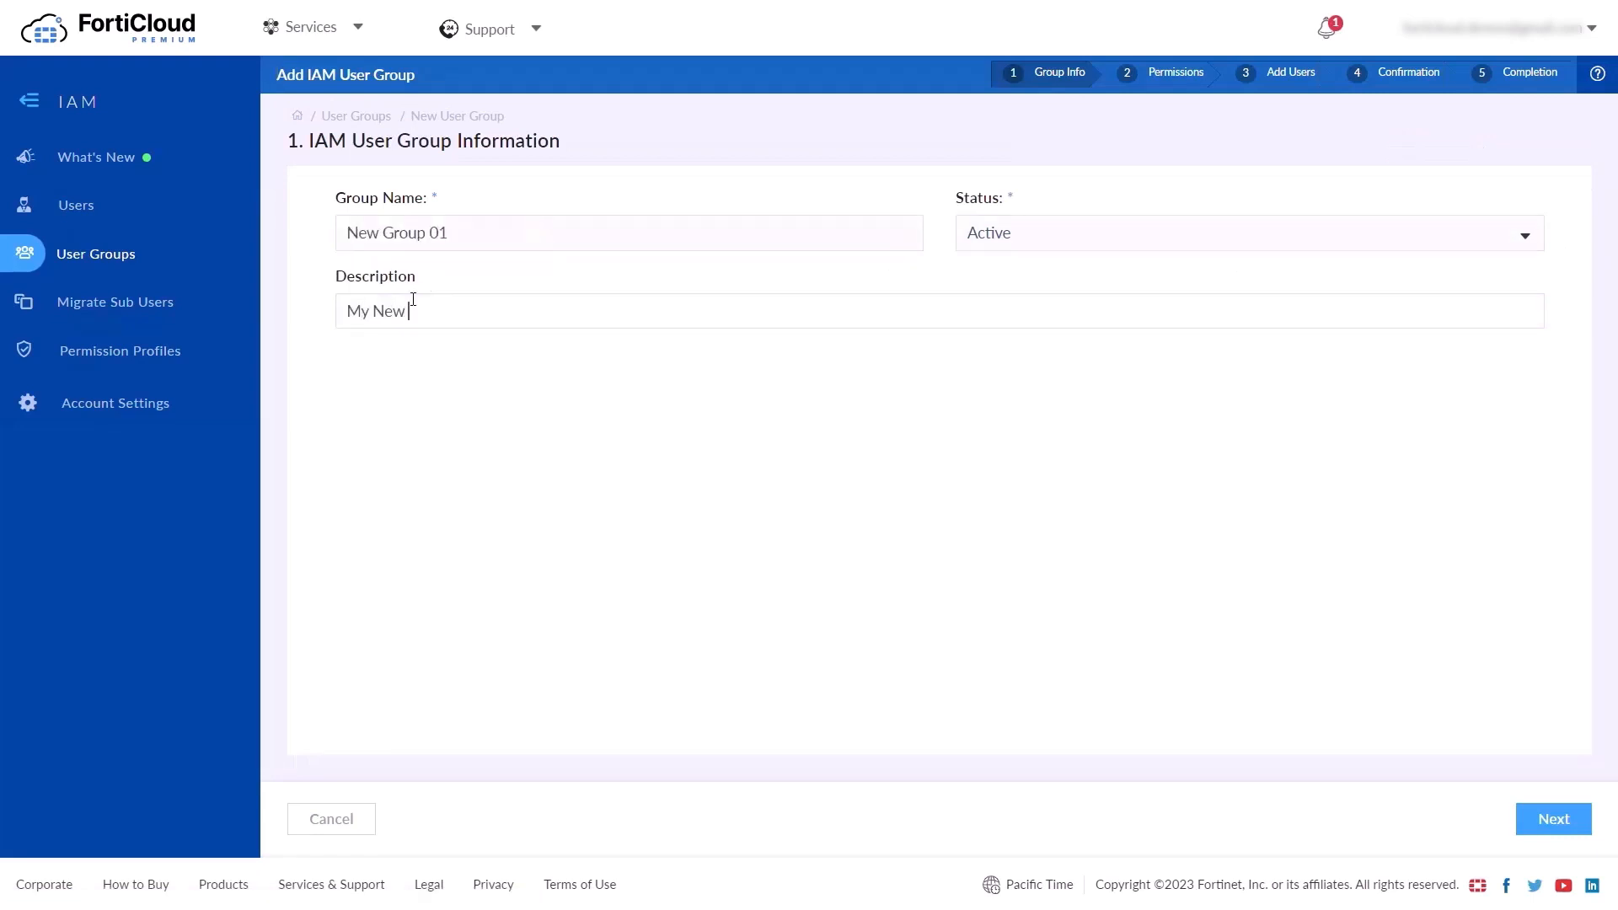
text(Group)
click(1558, 818)
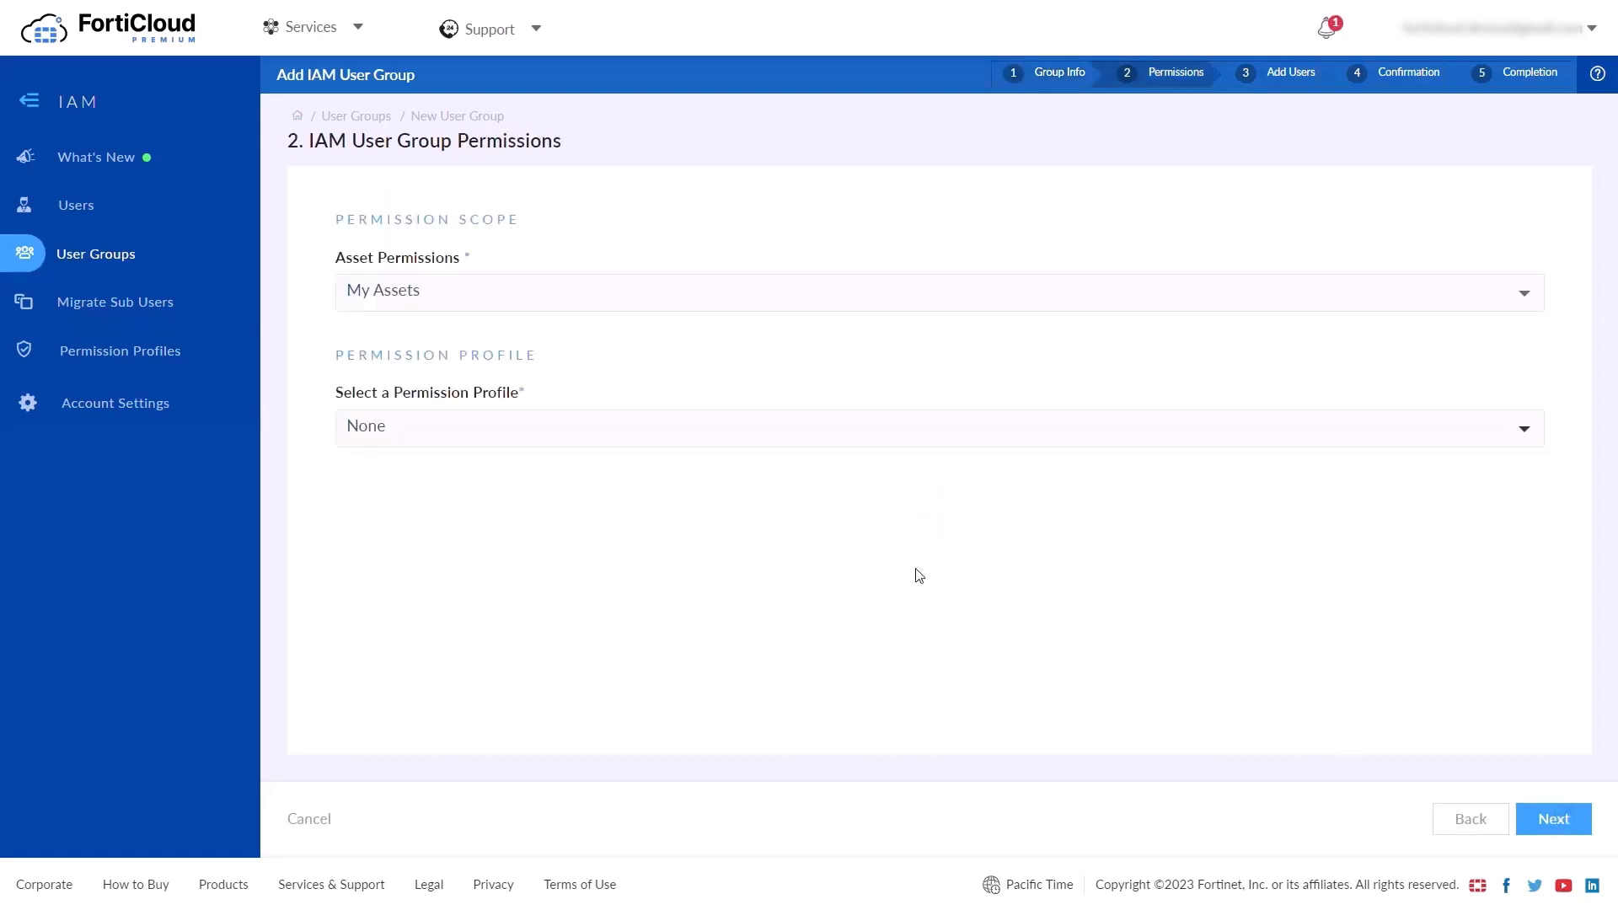
click(780, 434)
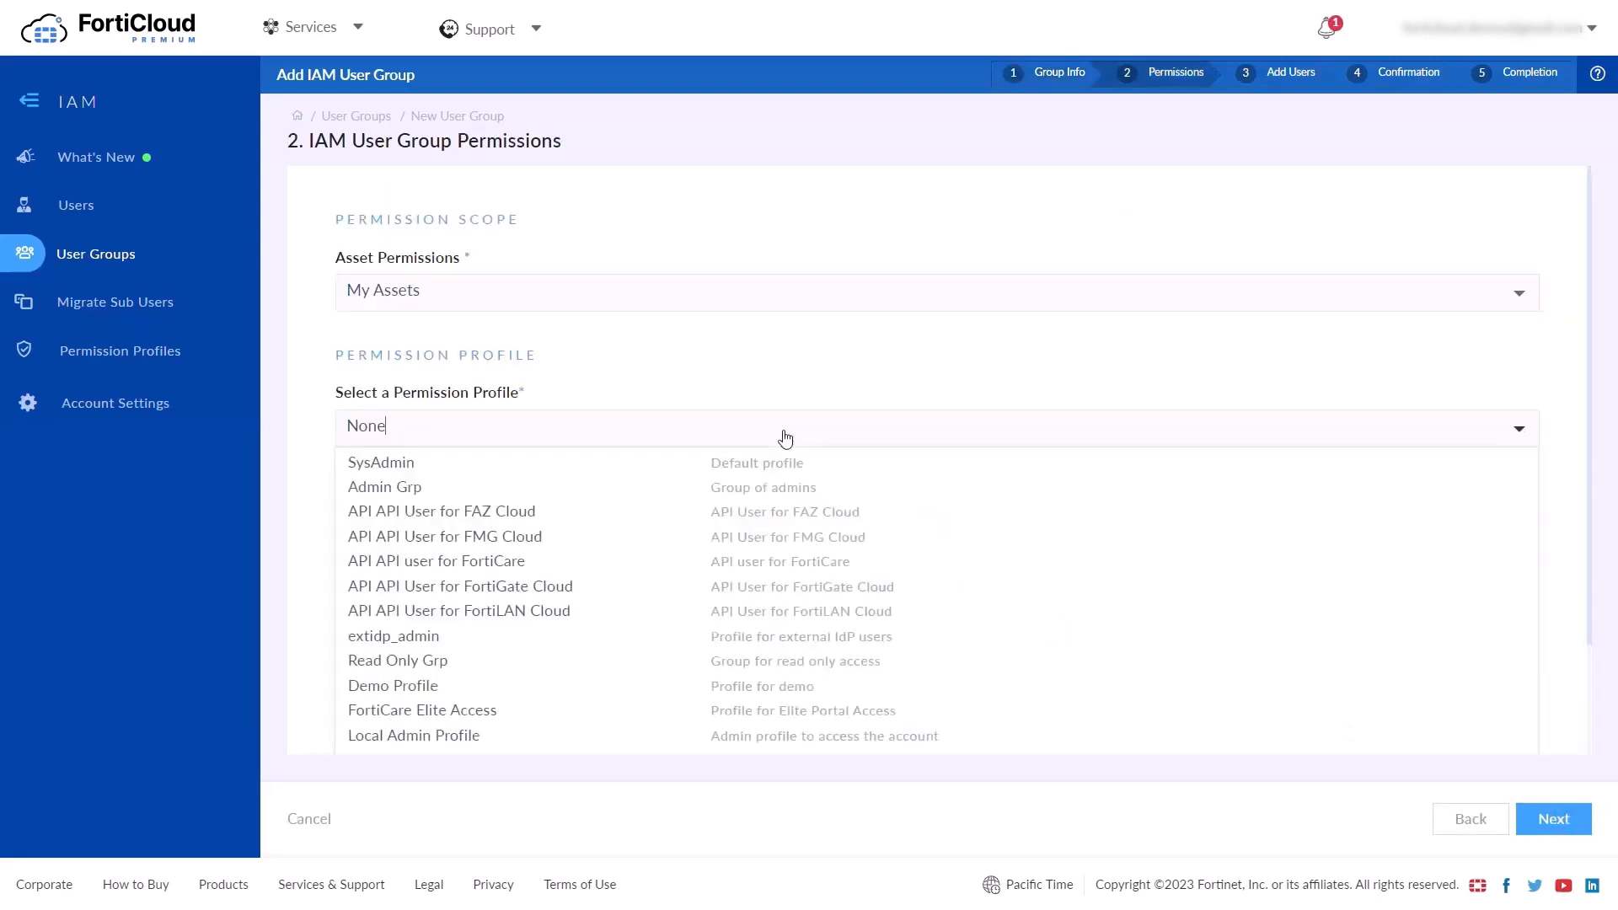
scroll(603, 627, down, 2)
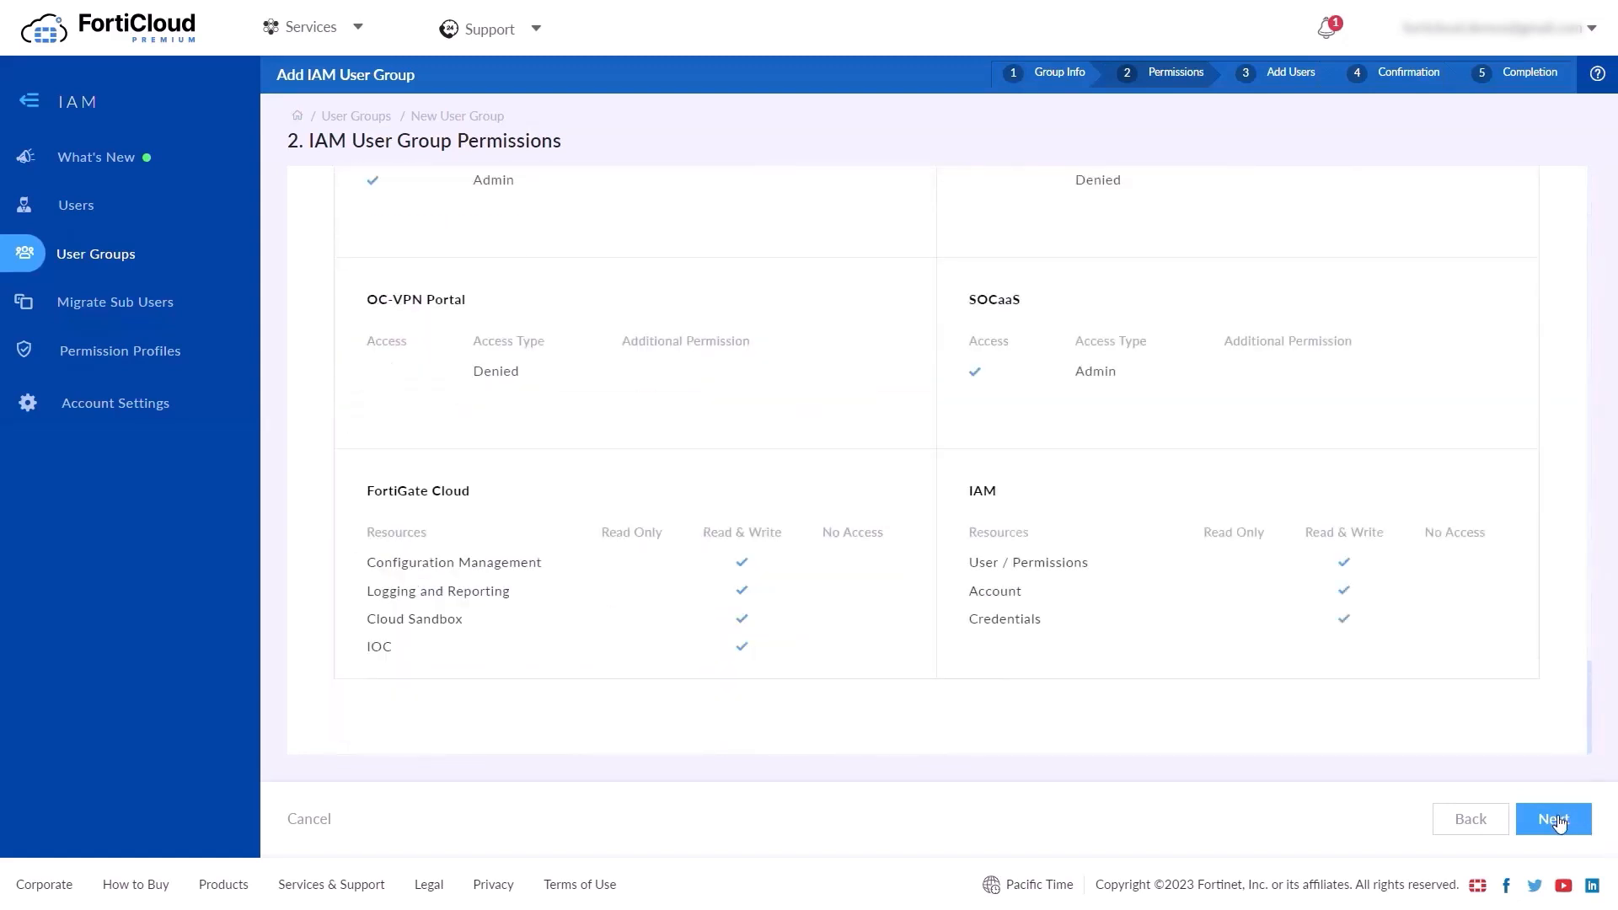
click(1556, 821)
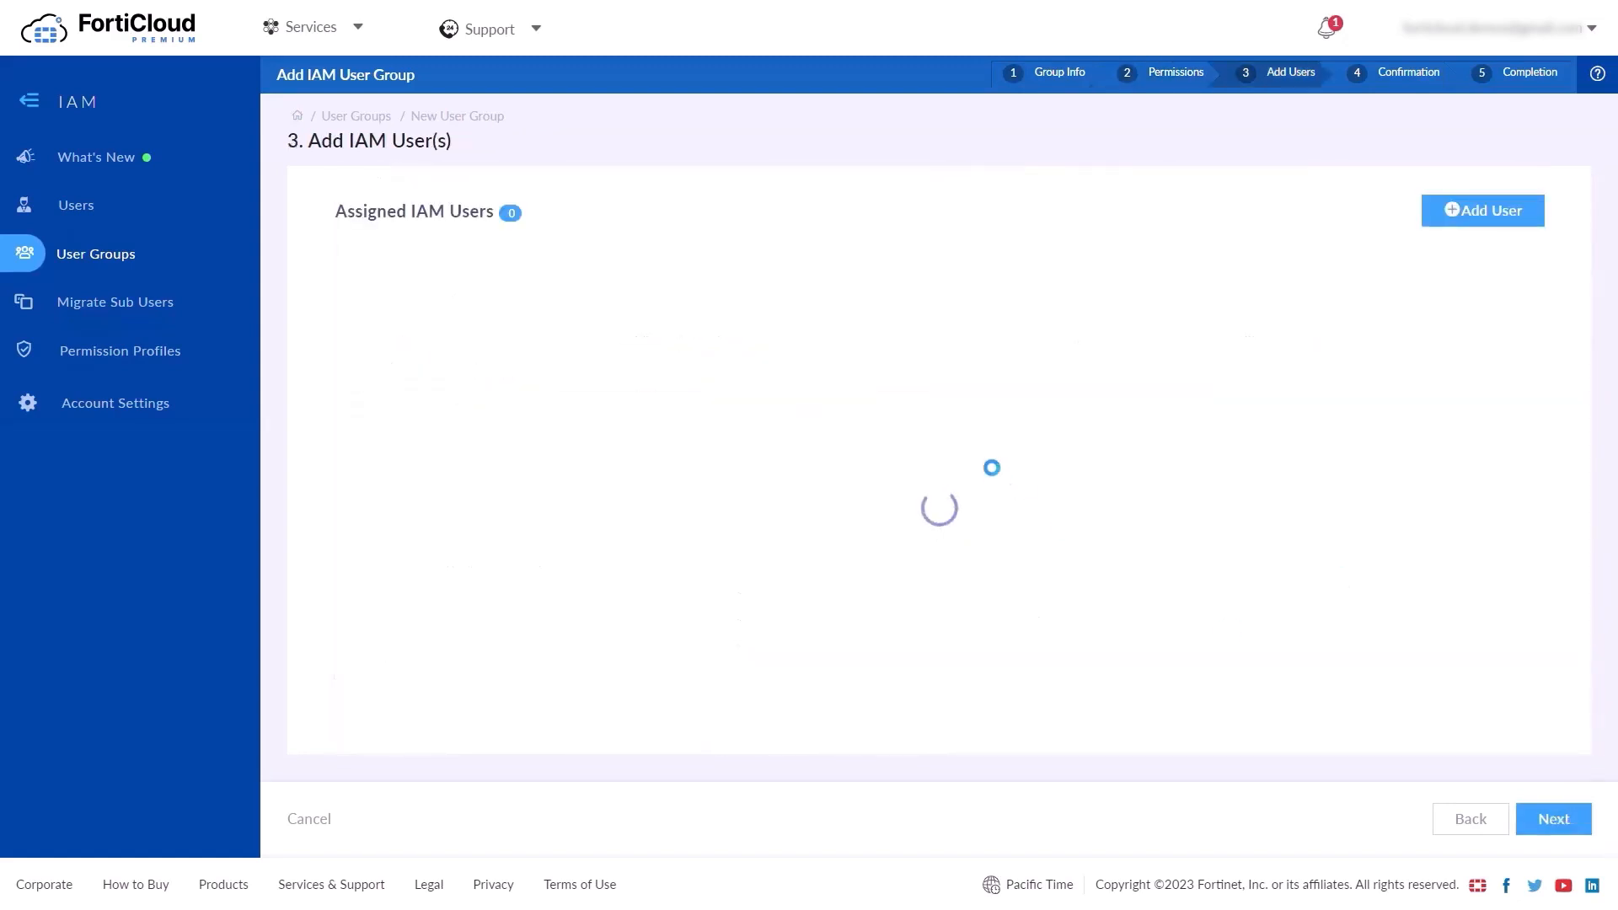
Add two IAM users to the group and proceed to the Confirmation step
click(1488, 216)
scroll(310, 534, down, 7)
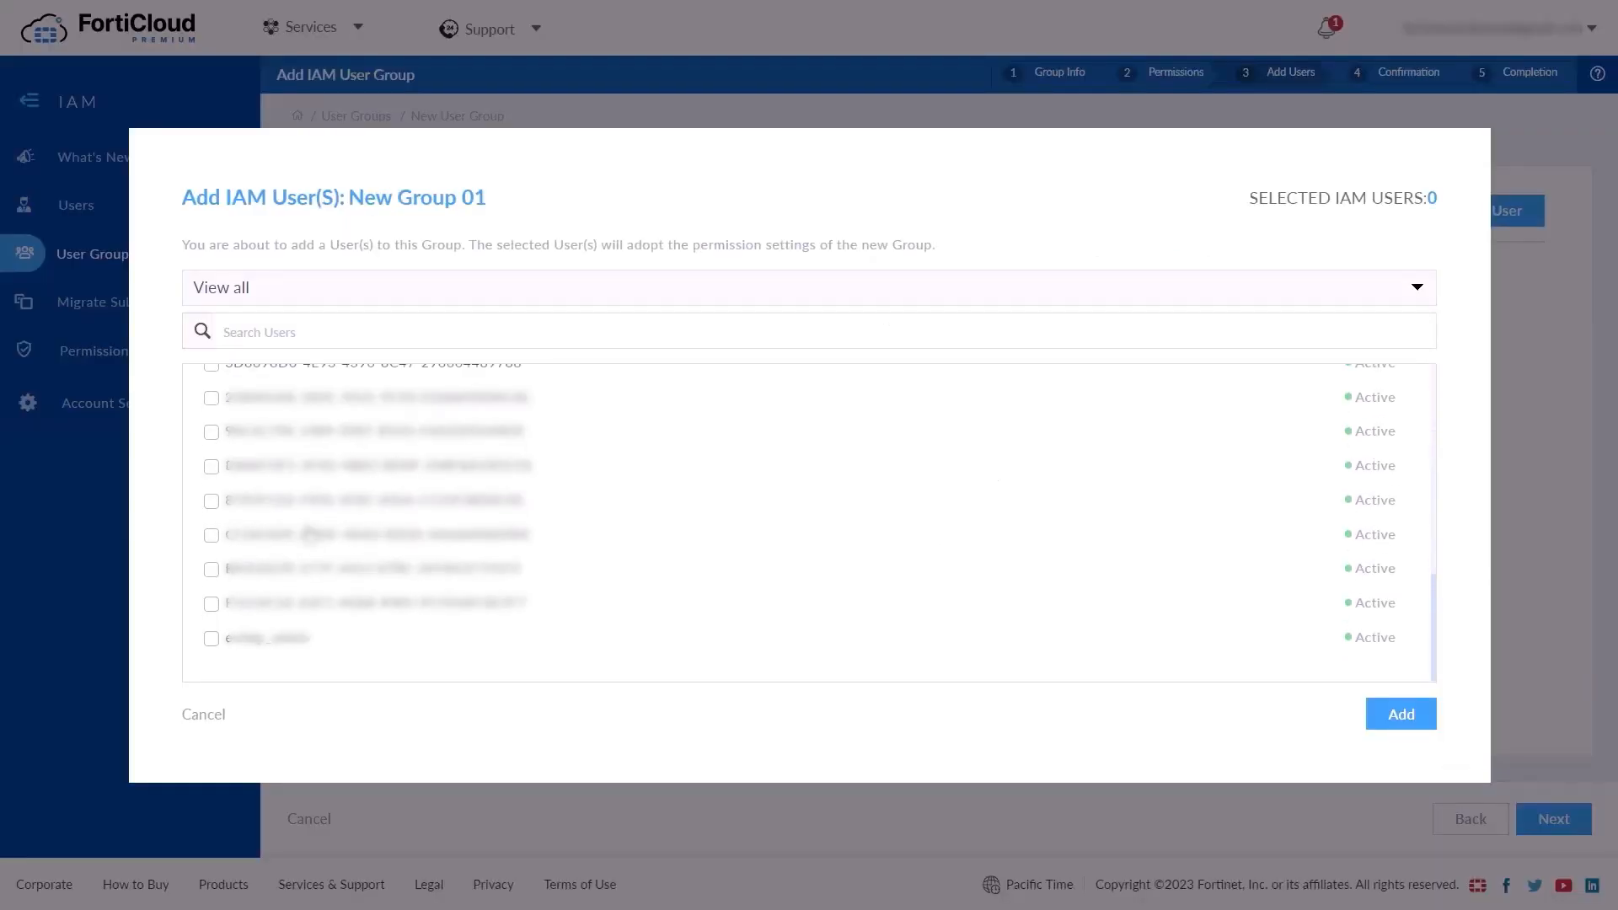
scroll(310, 534, up, 4)
click(211, 464)
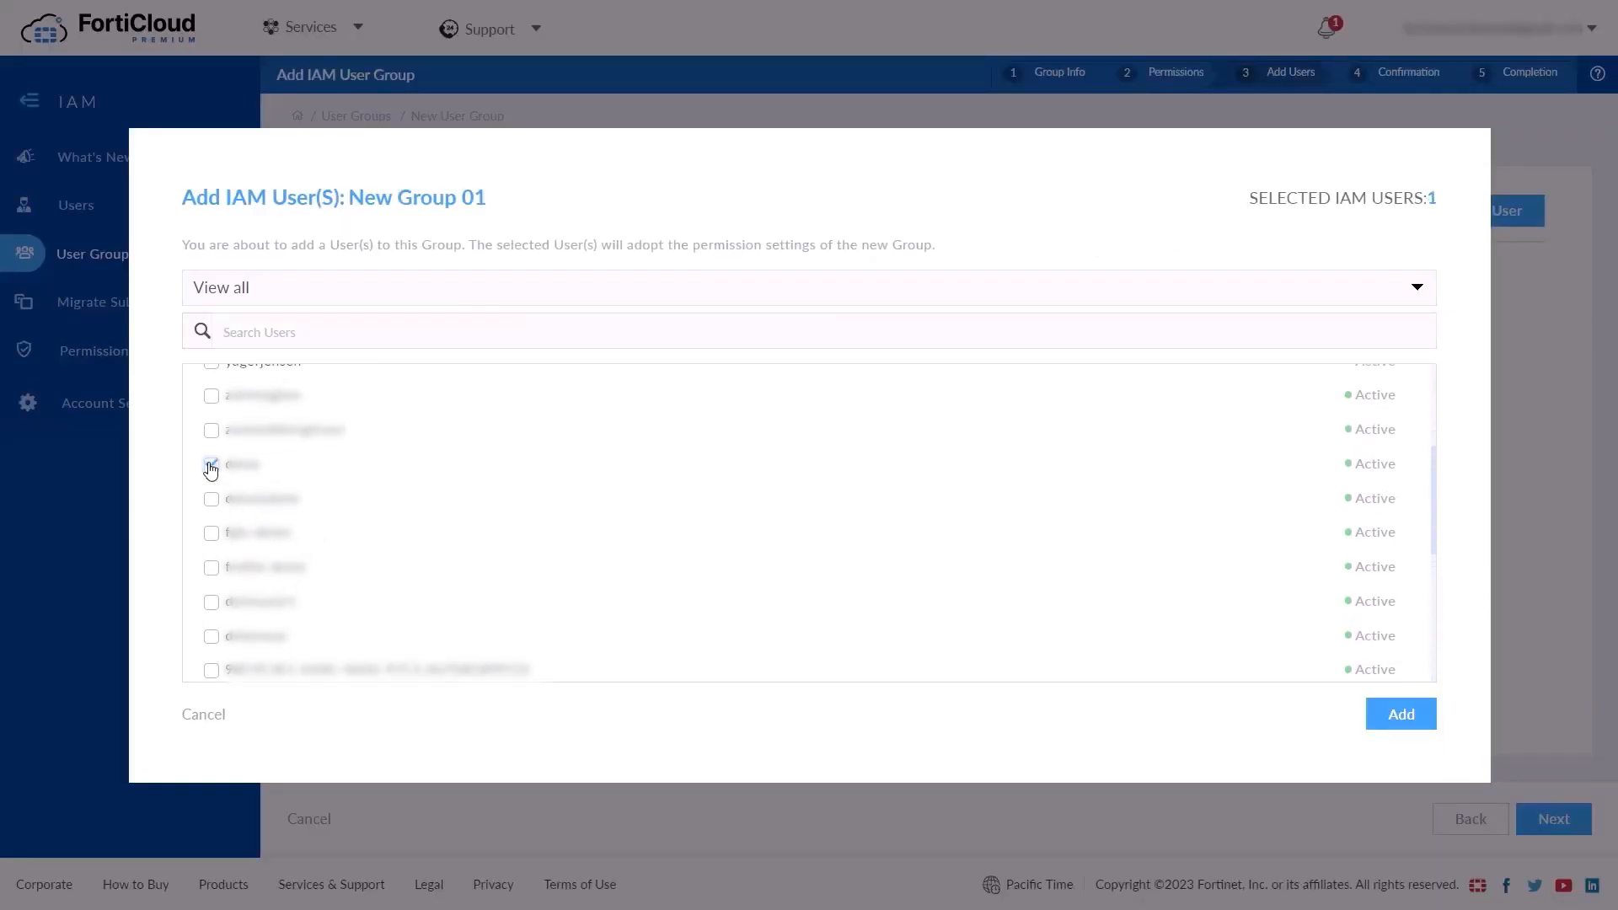
click(212, 499)
click(1403, 721)
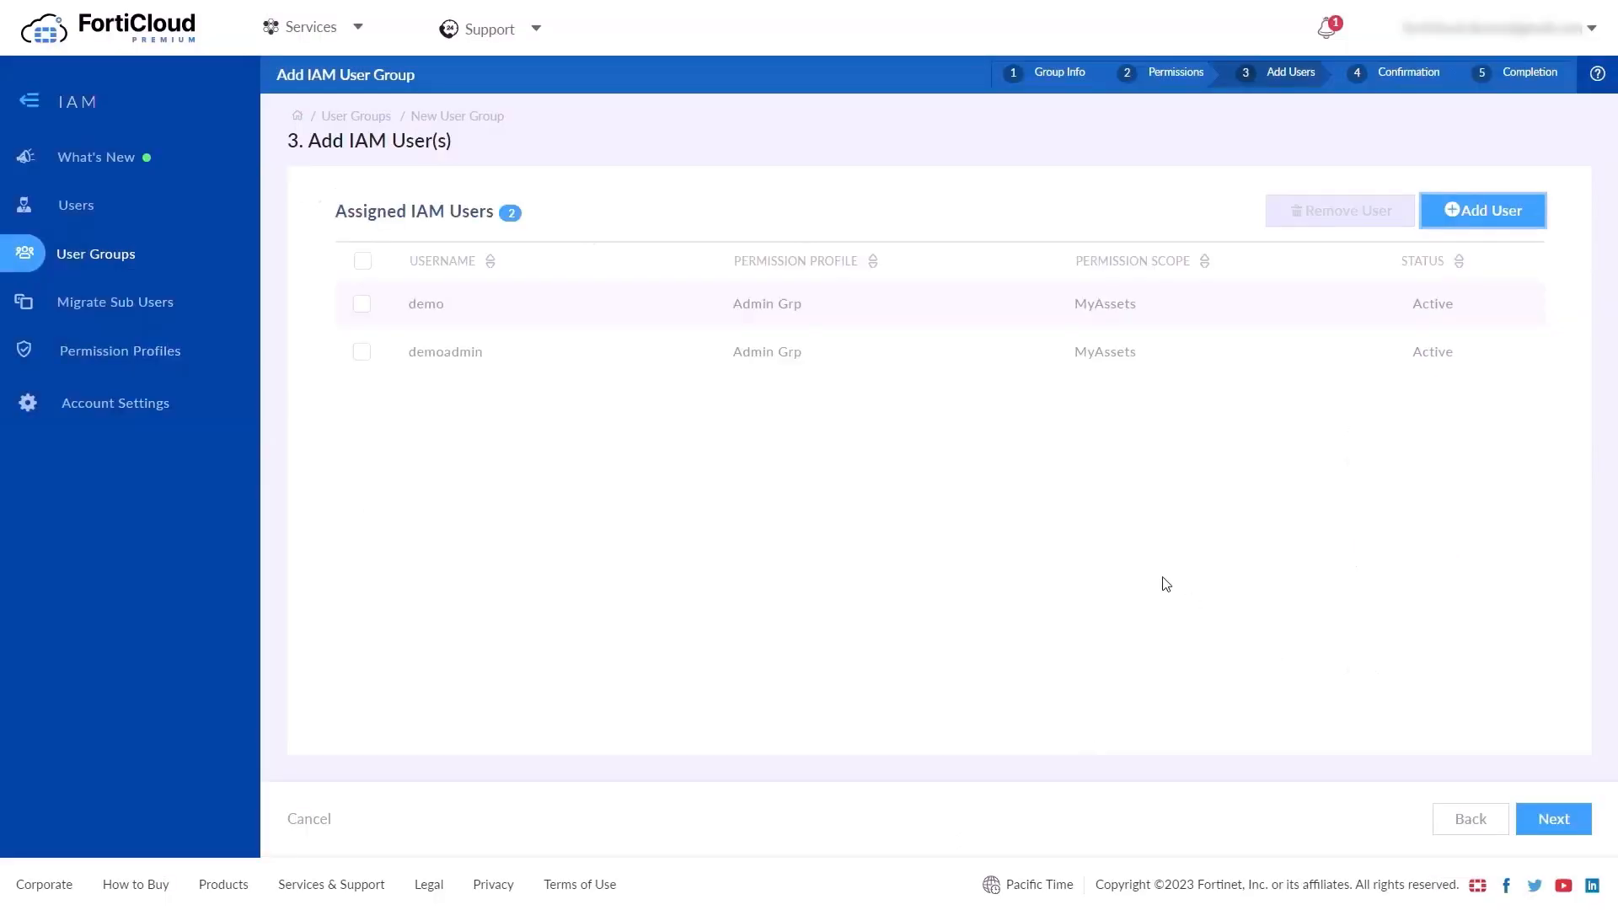
click(1560, 826)
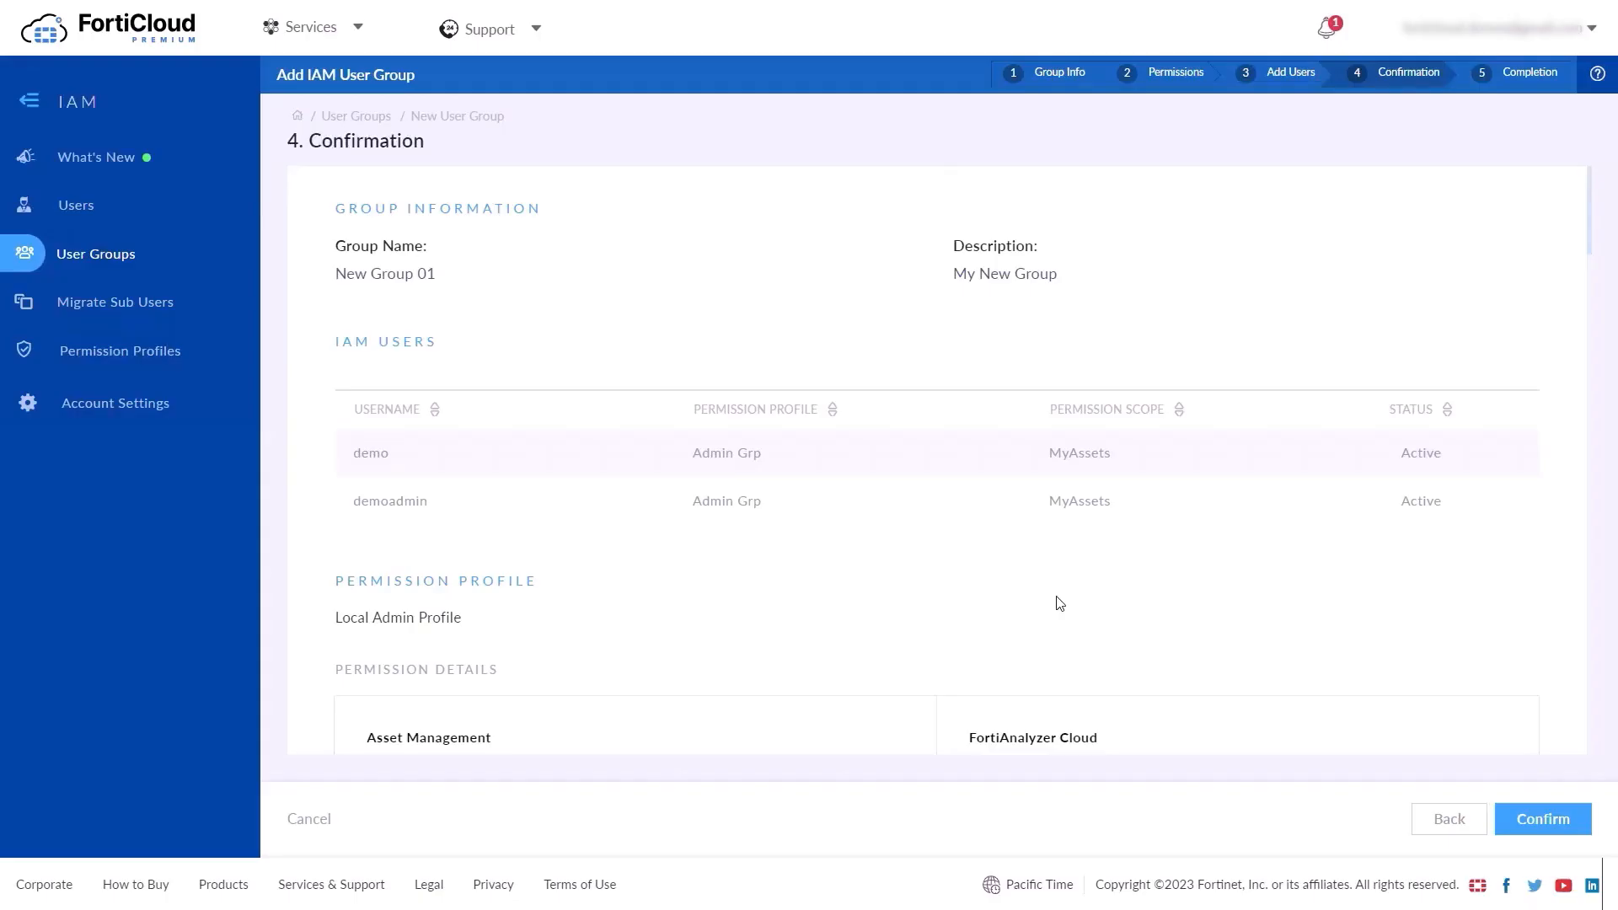
Confirm New Group 01's creation, save Profile 01's updated permissions, and return to Users
scroll(1055, 595, down, 20)
click(1545, 819)
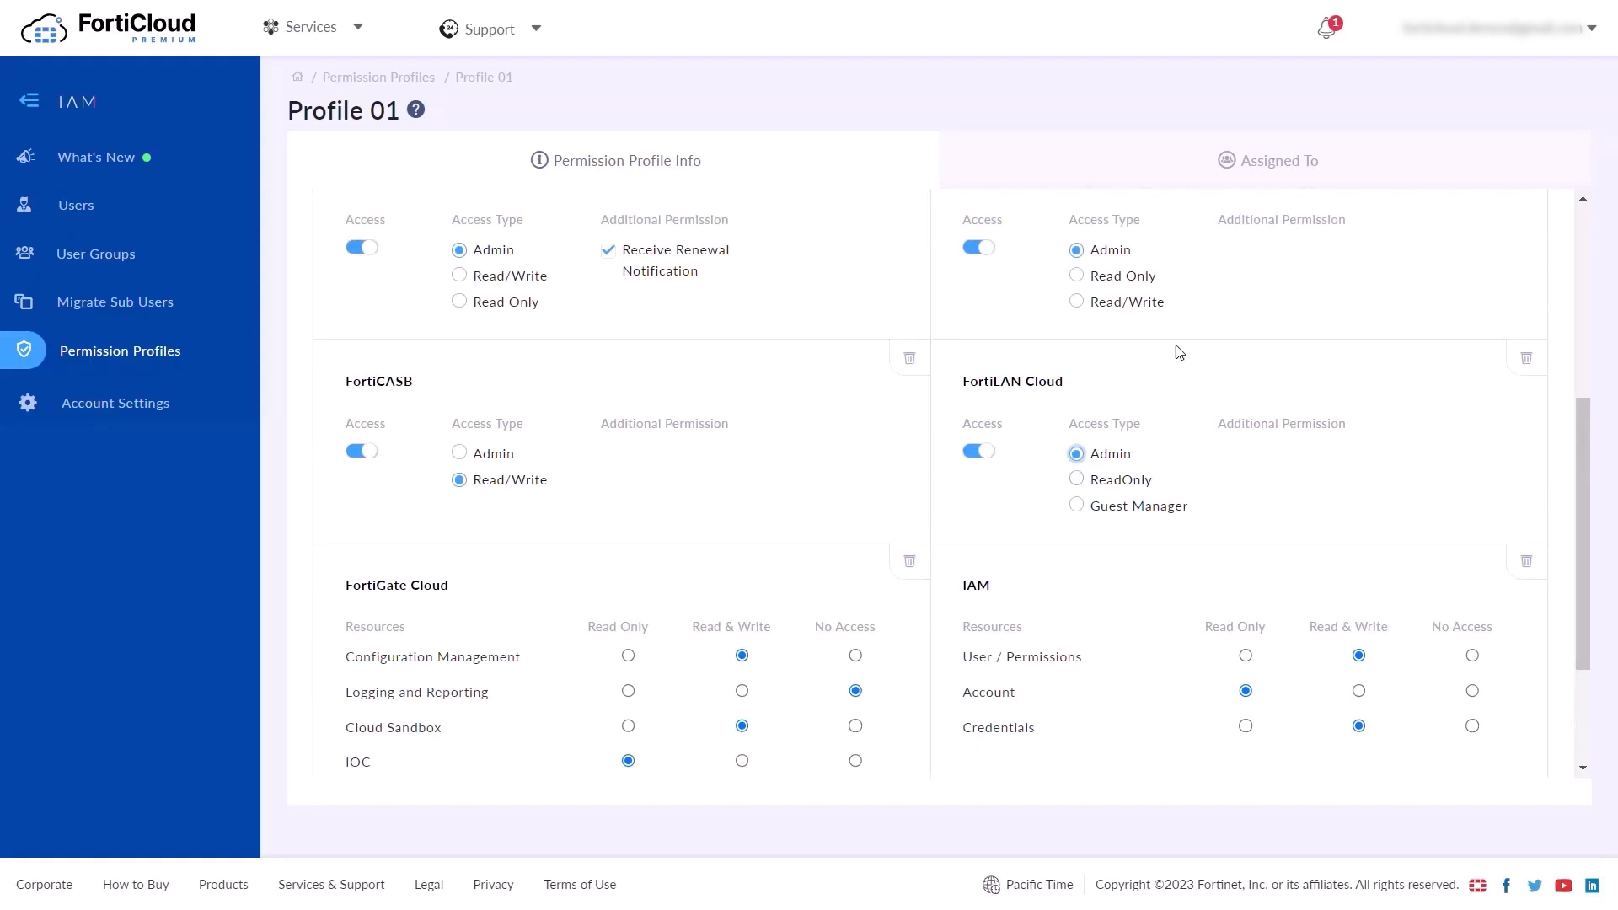
scroll(1174, 350, up, 5)
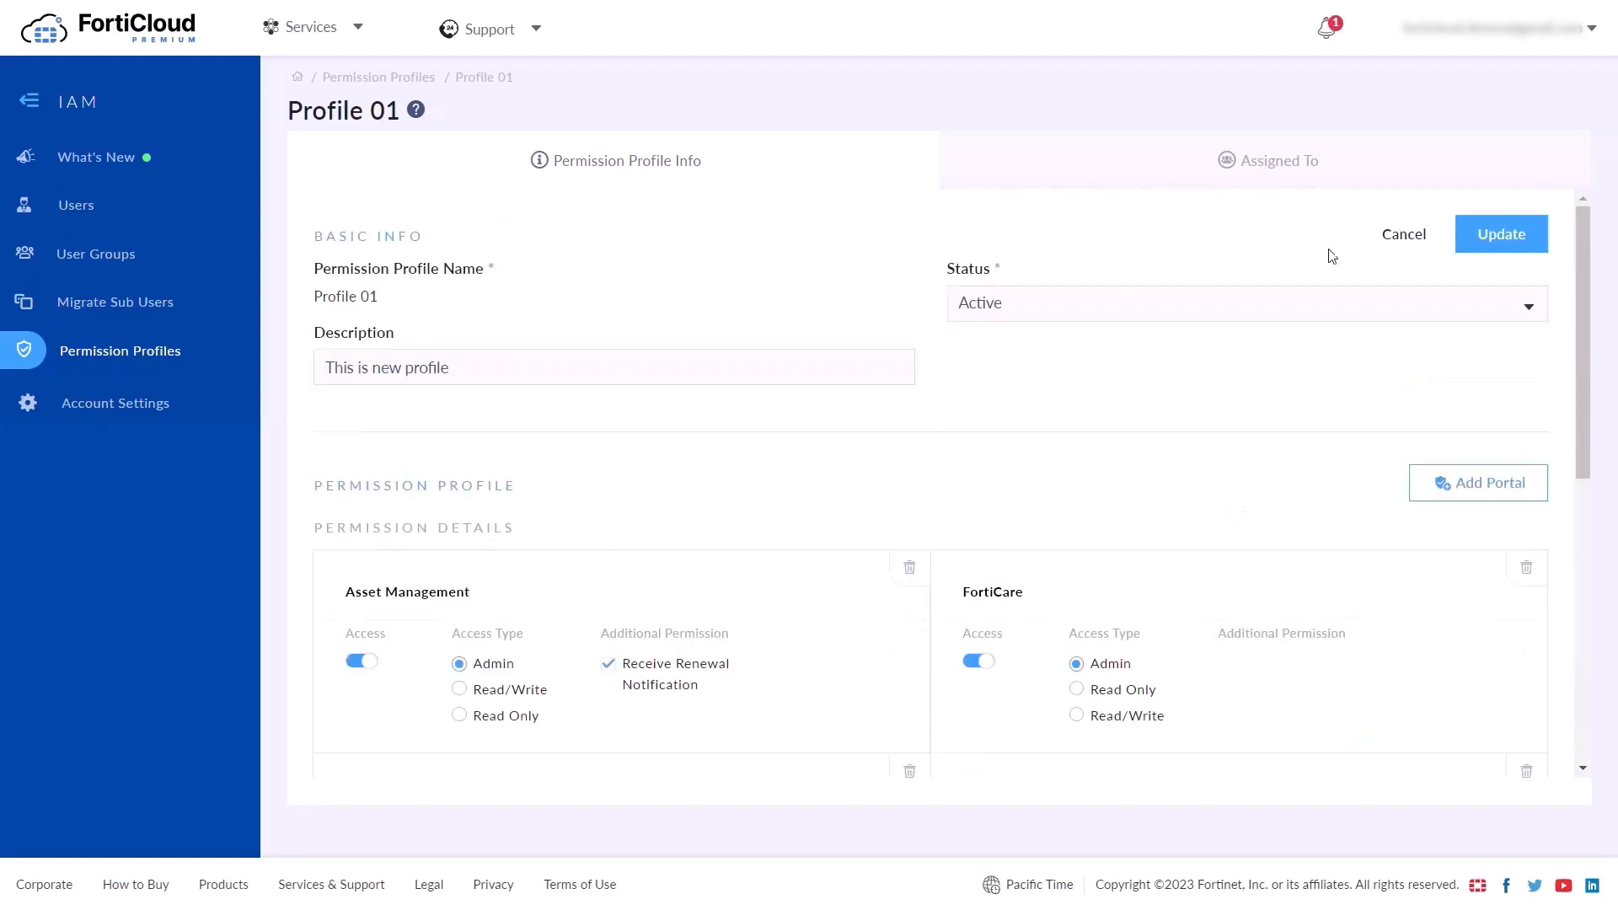
click(1500, 251)
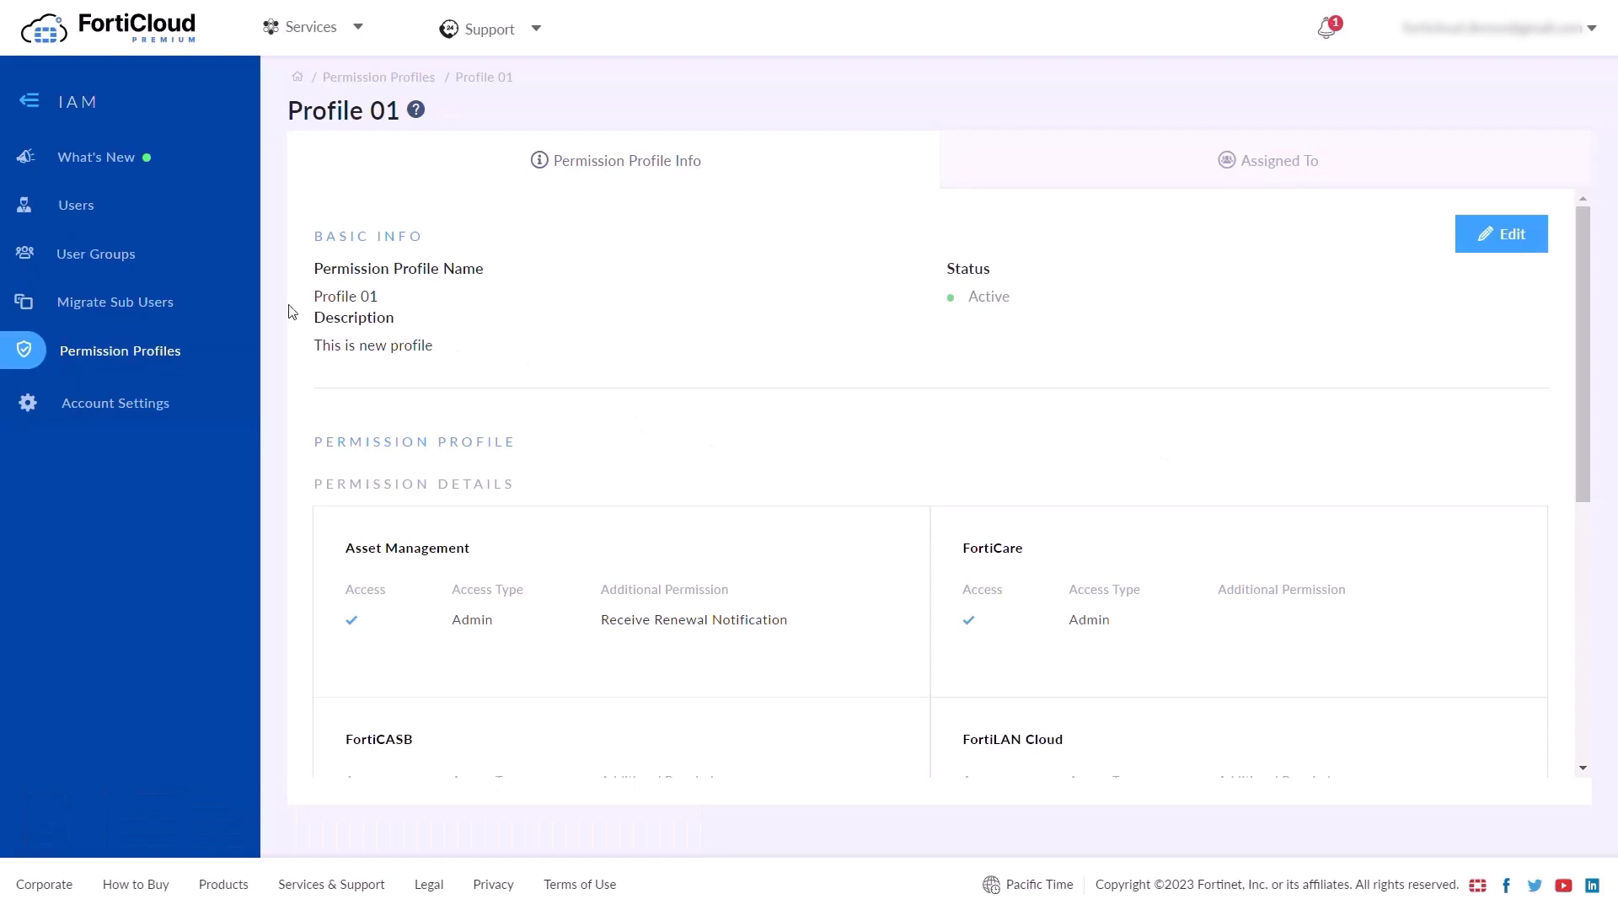
click(82, 215)
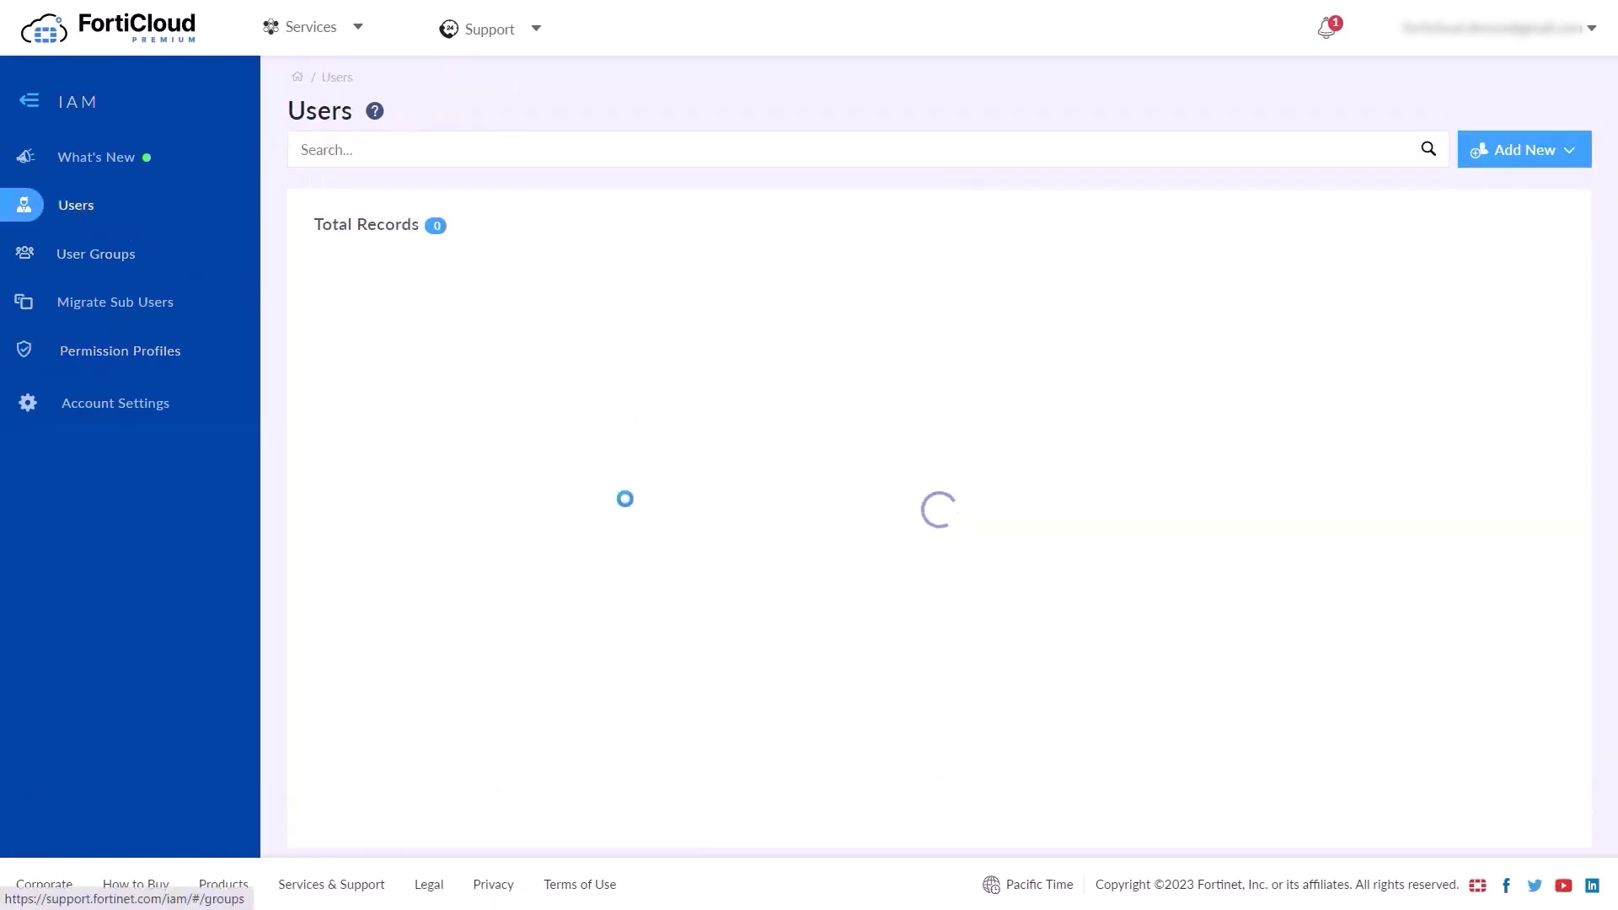
Start a new API user with the description 'My New API User'
click(1545, 155)
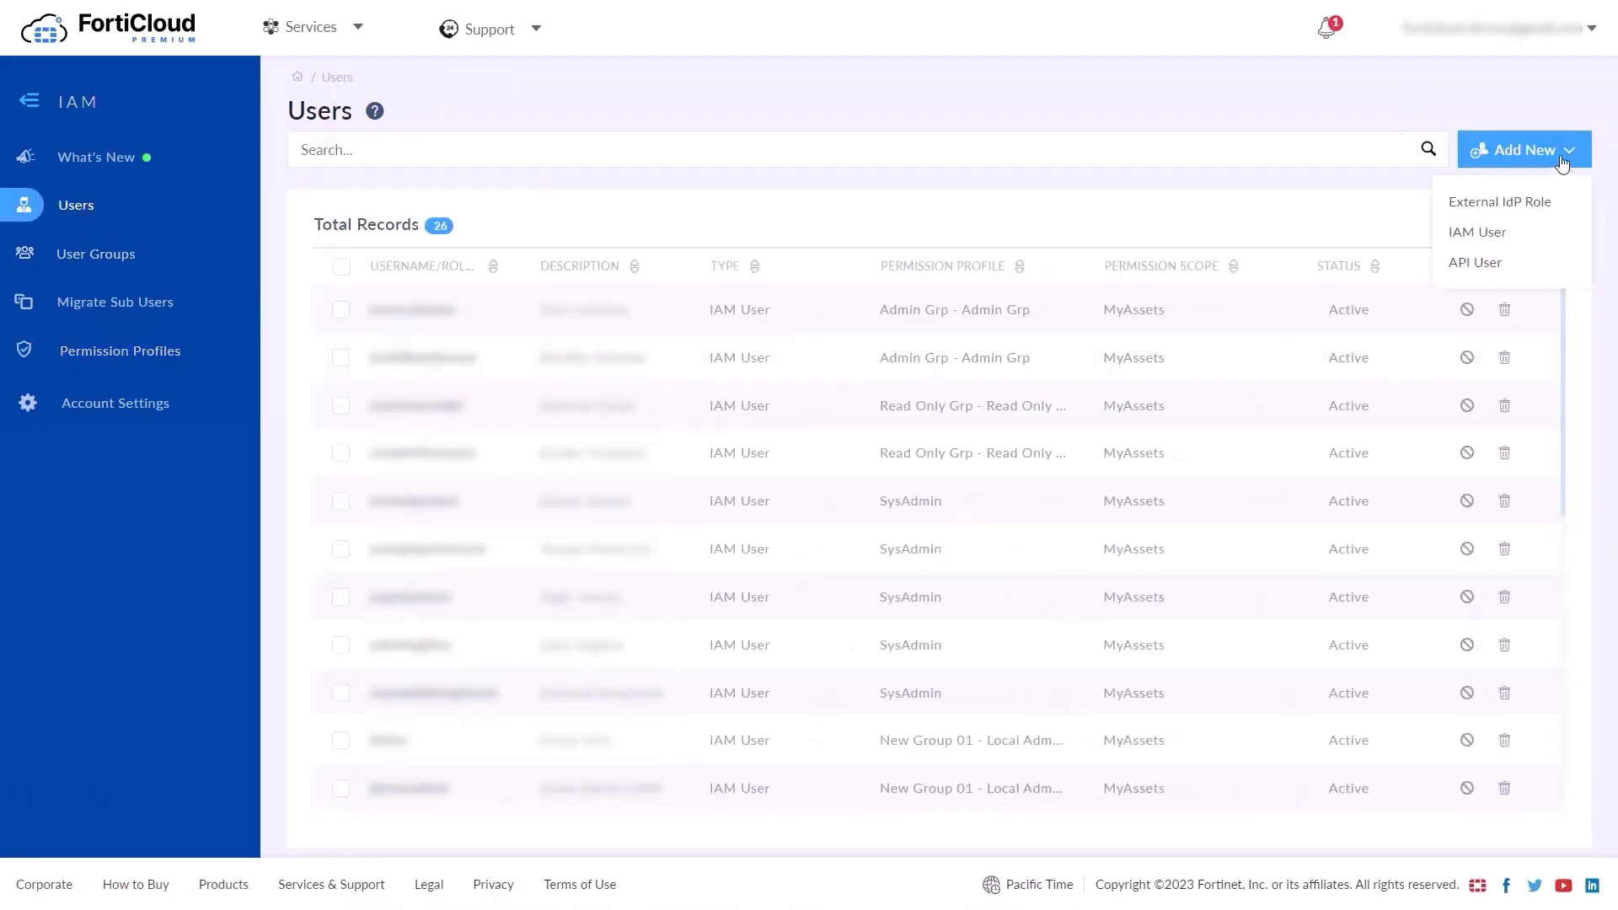
click(1493, 276)
click(704, 286)
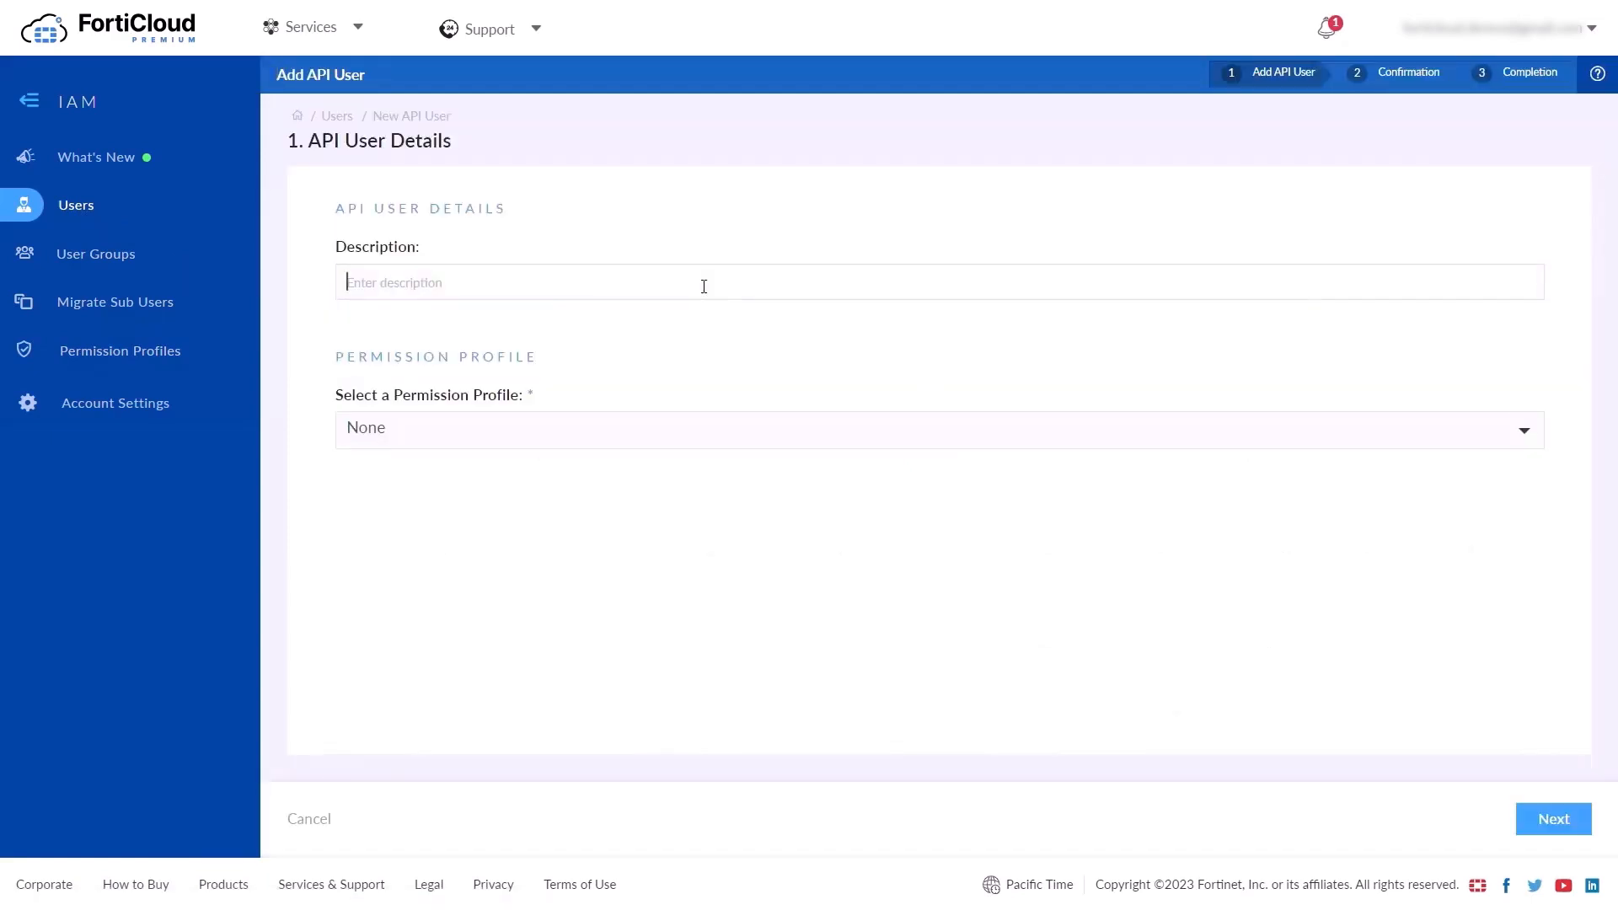
text(My New API User)
Assign Profile 02, submit the API user registration, and highlight the generated API User ID
click(447, 429)
scroll(491, 614, down, 2)
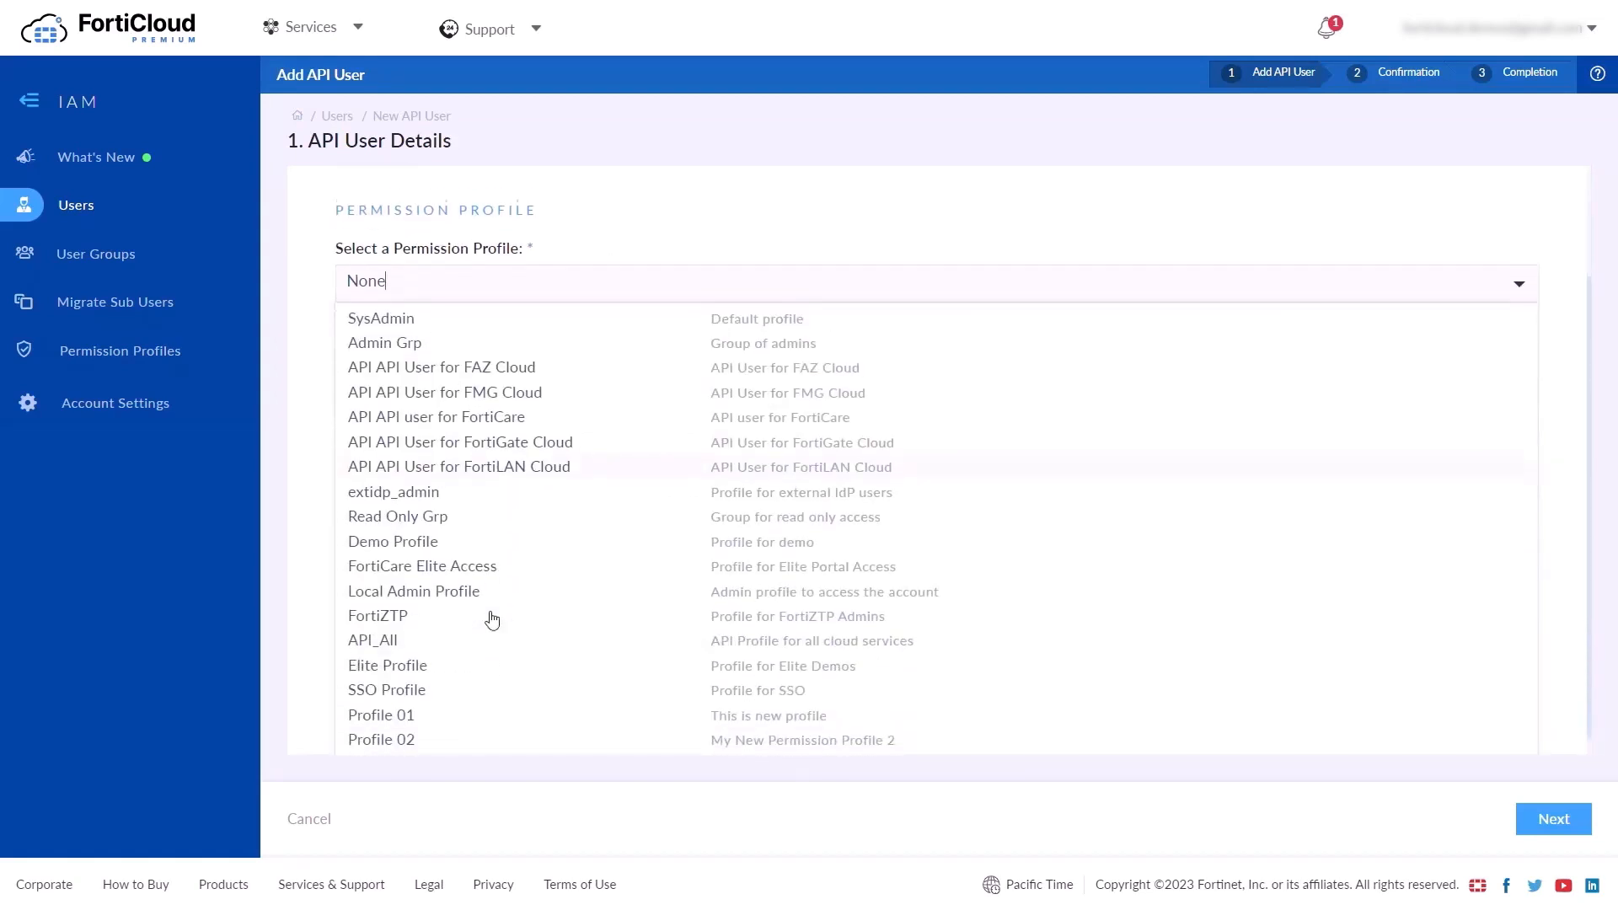
click(401, 728)
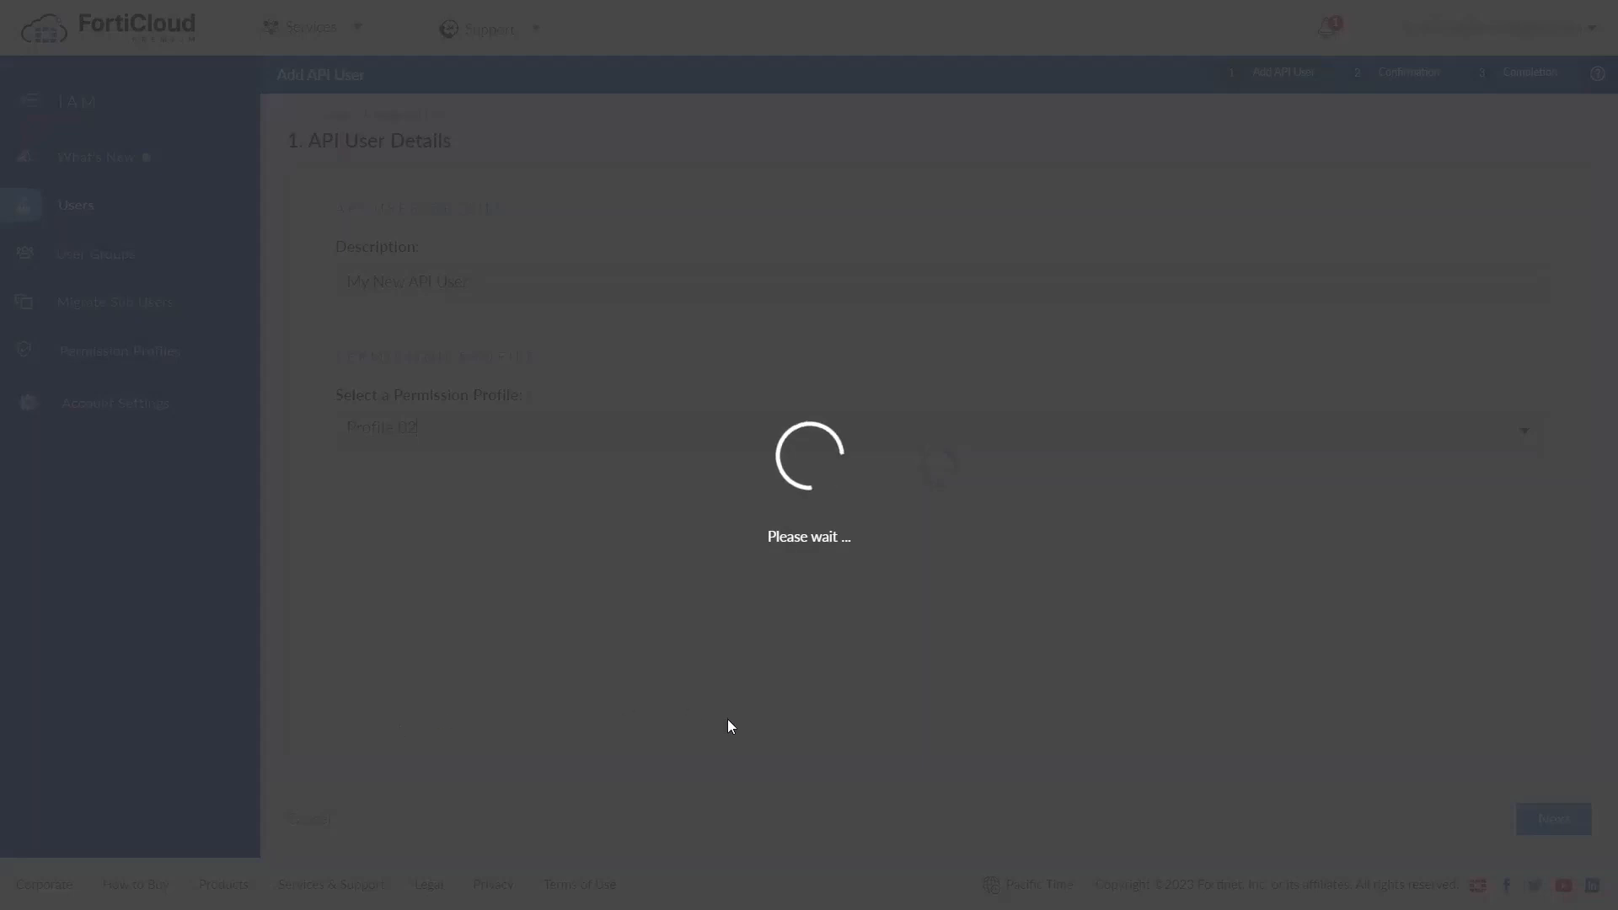
scroll(730, 726, down, 1)
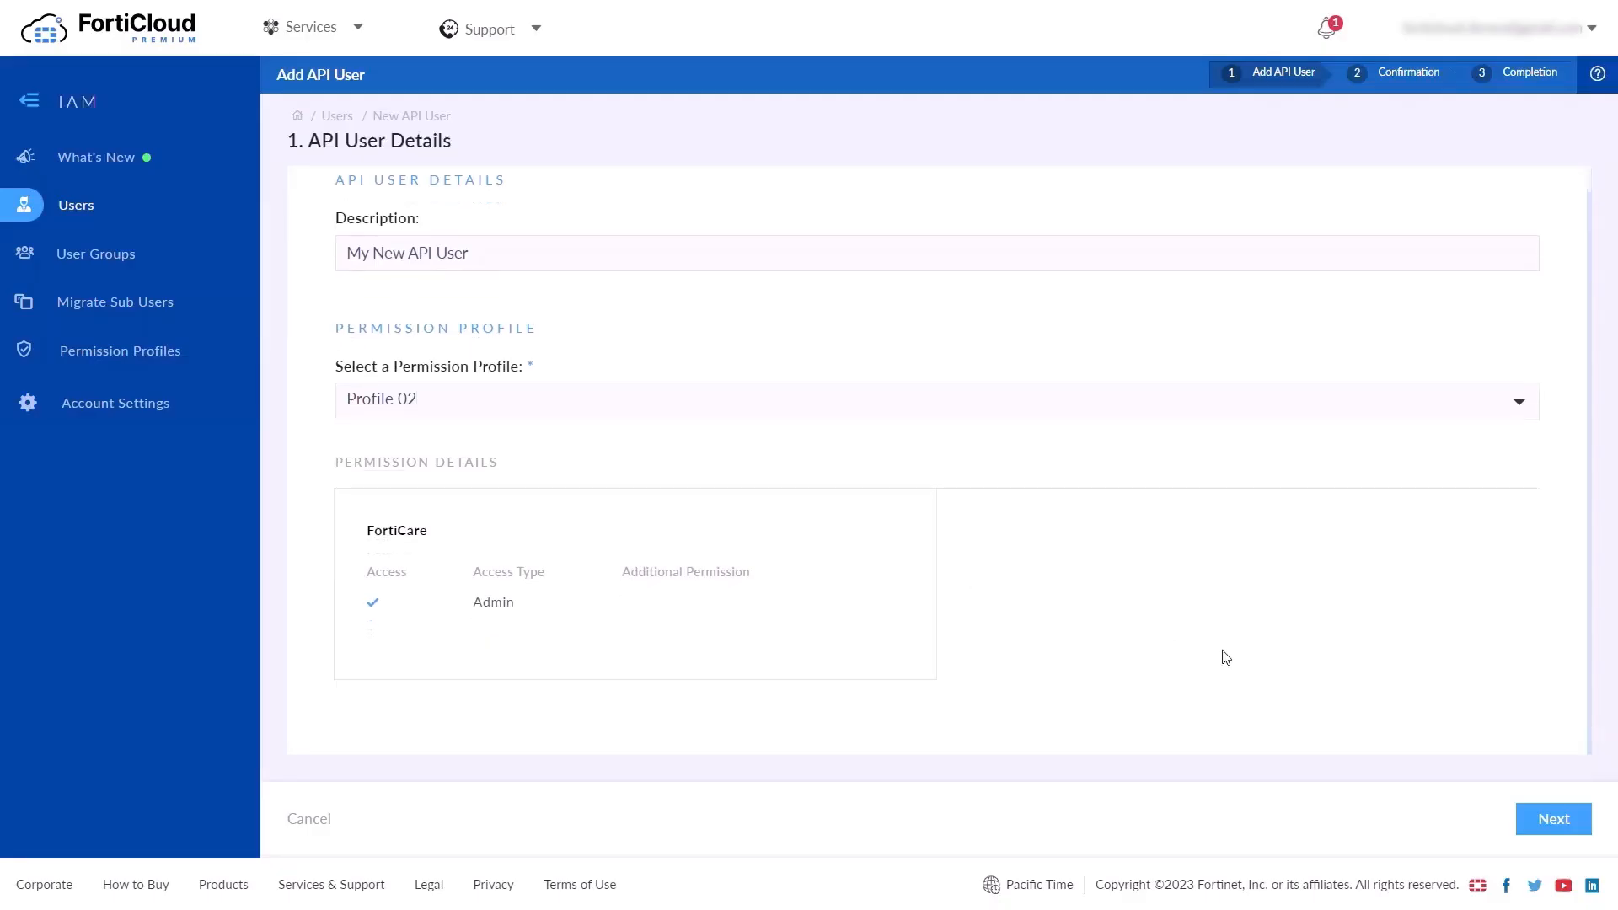
click(1555, 821)
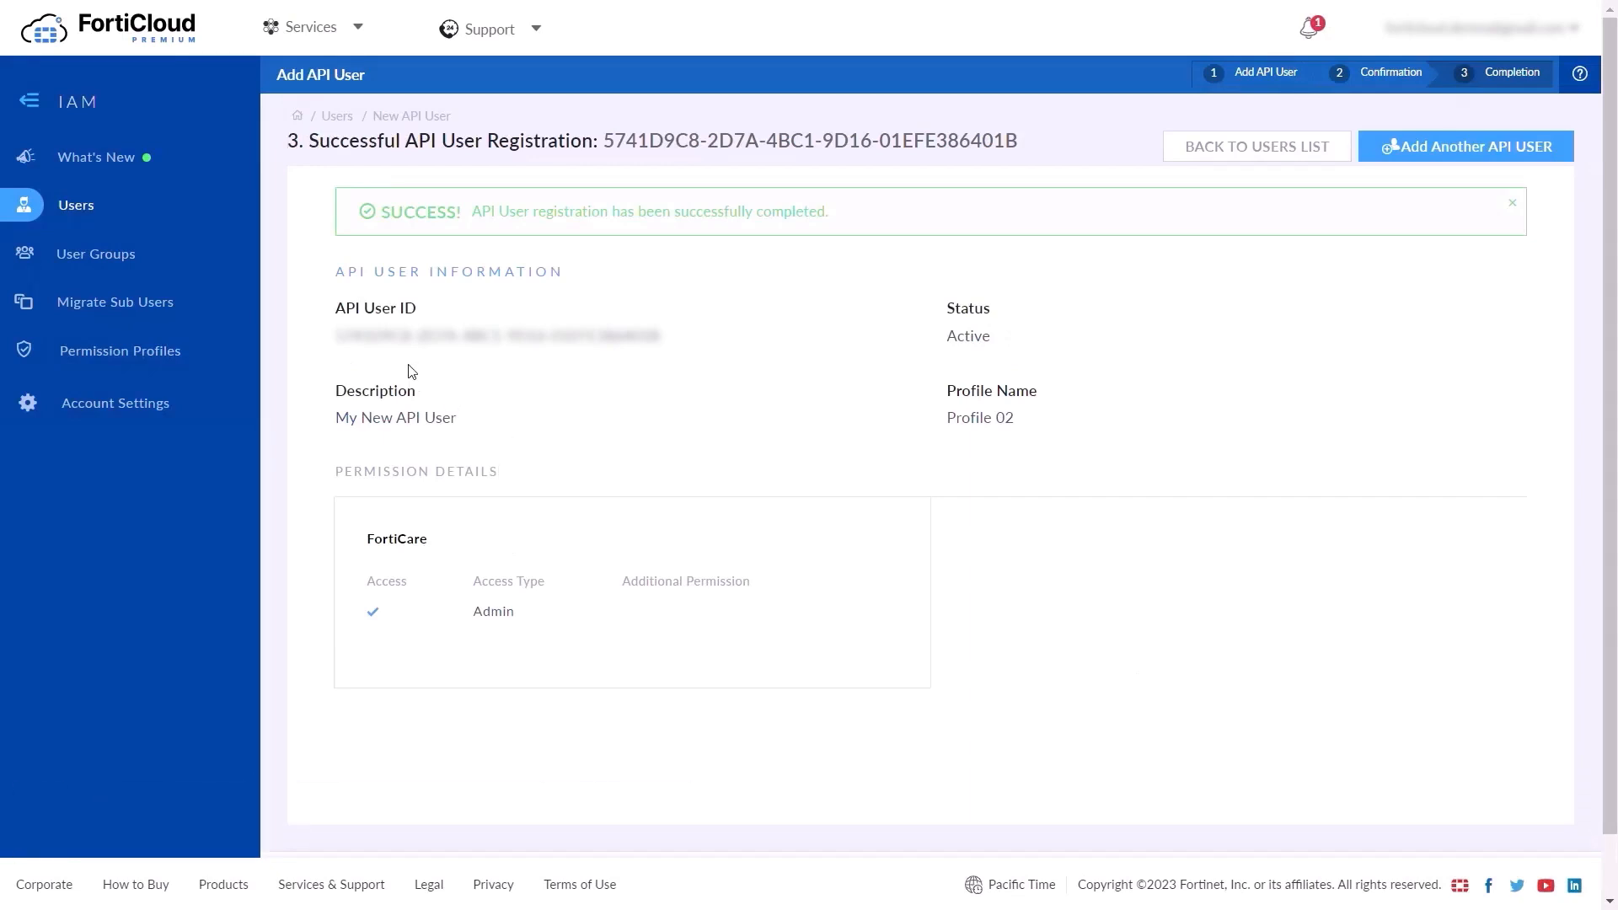
drag(337, 341, 711, 336)
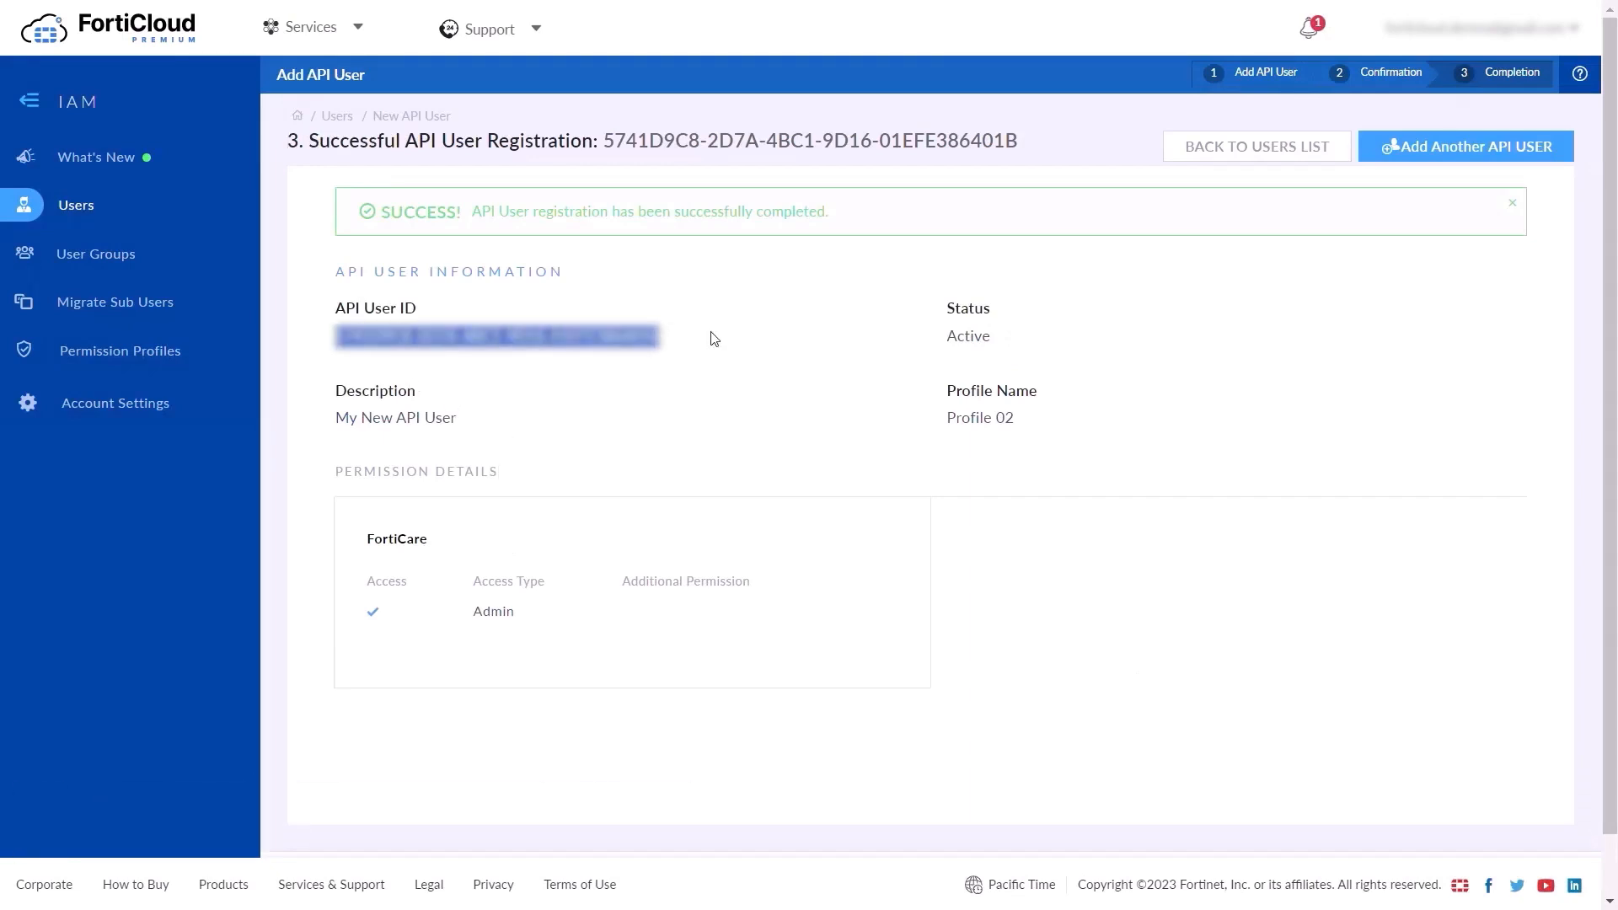
click(585, 405)
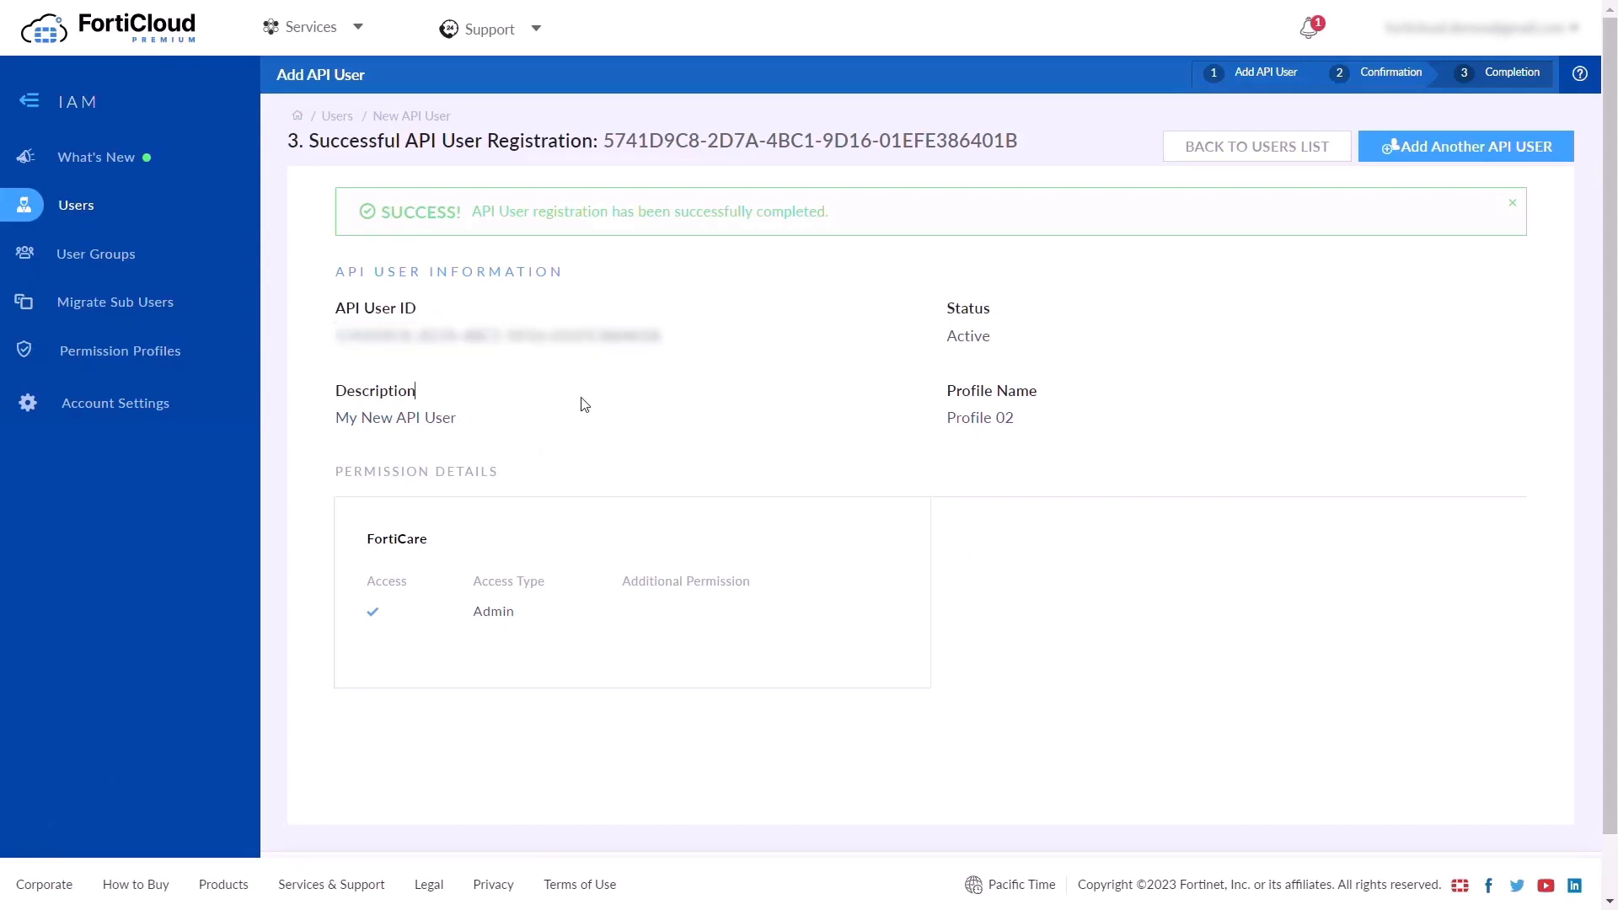
In Account Settings, set Enforce 2FA to Yes and save, leaving the 2FA exemption off
click(164, 312)
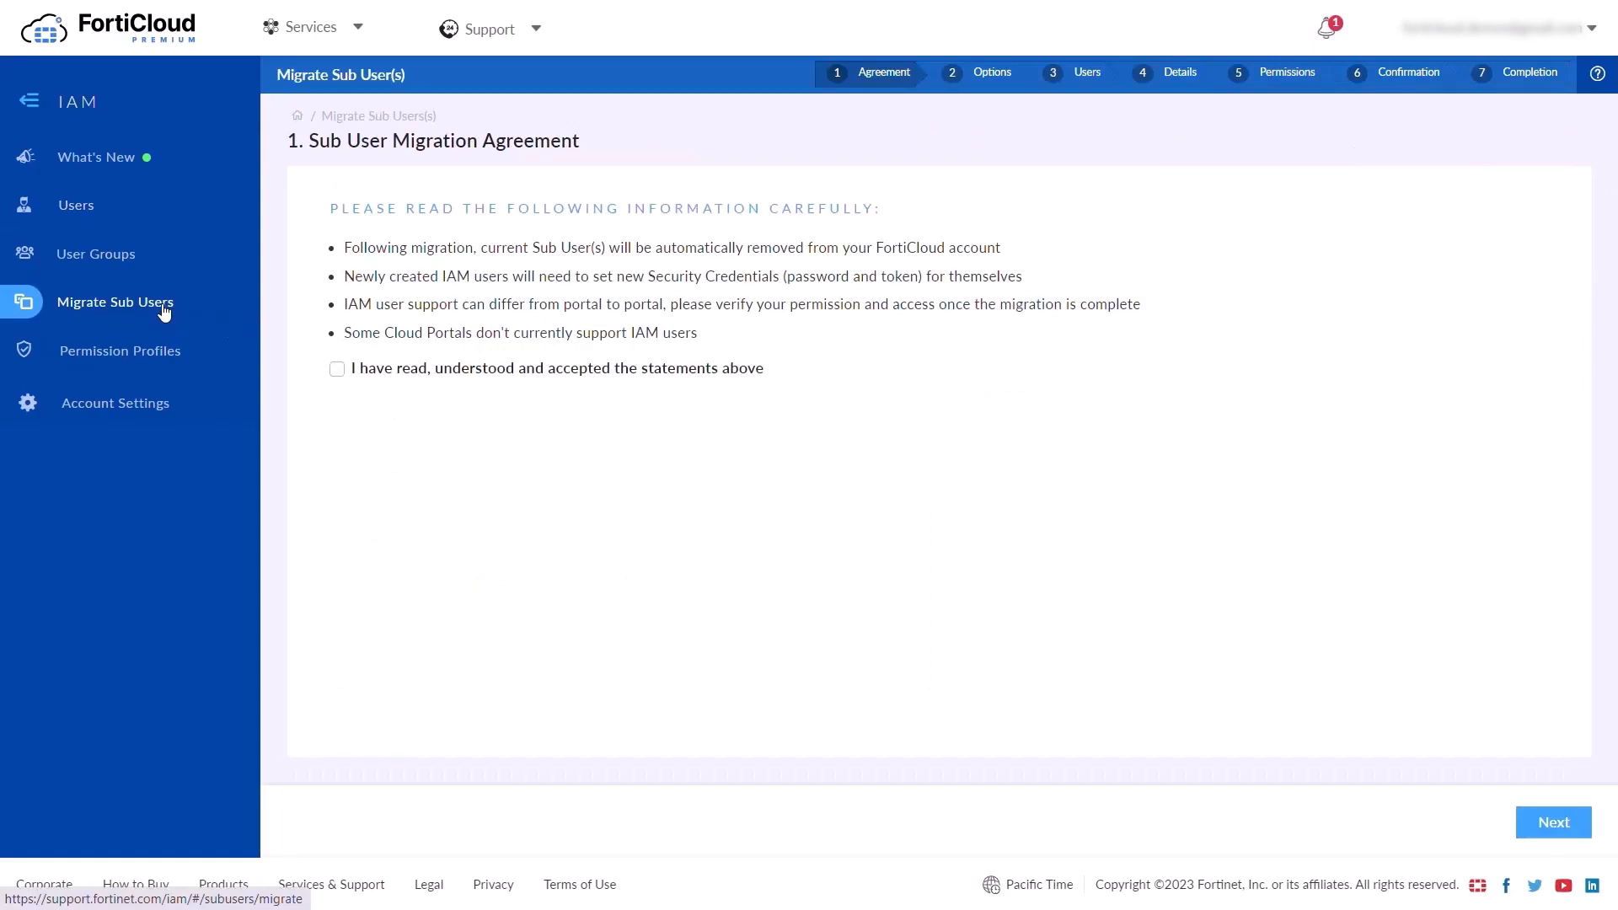
click(221, 416)
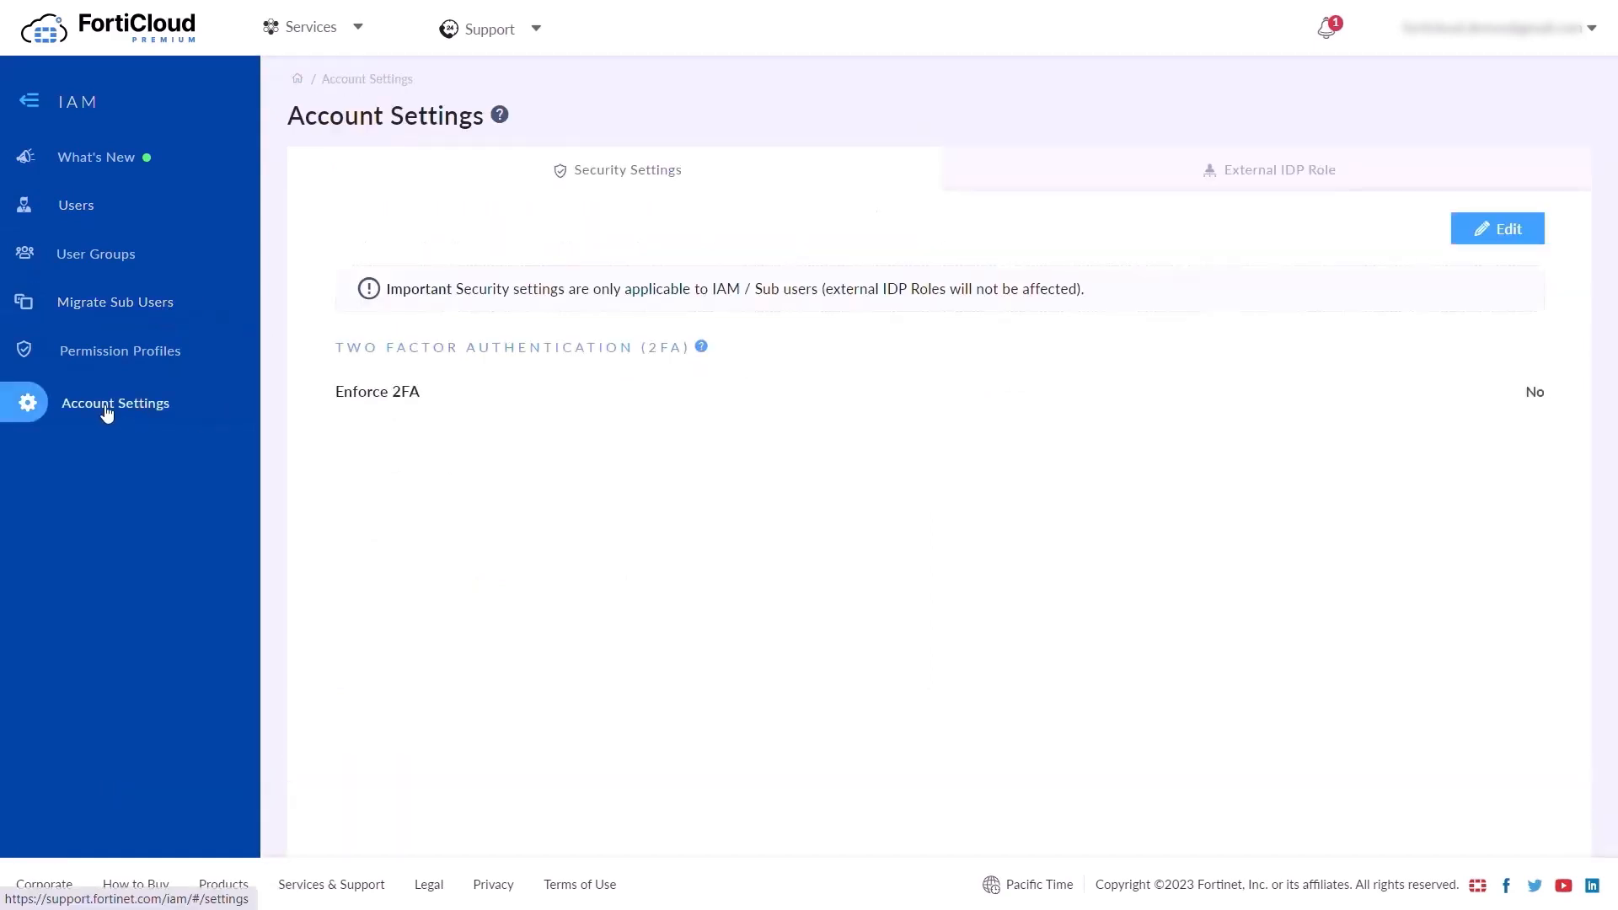
click(1479, 233)
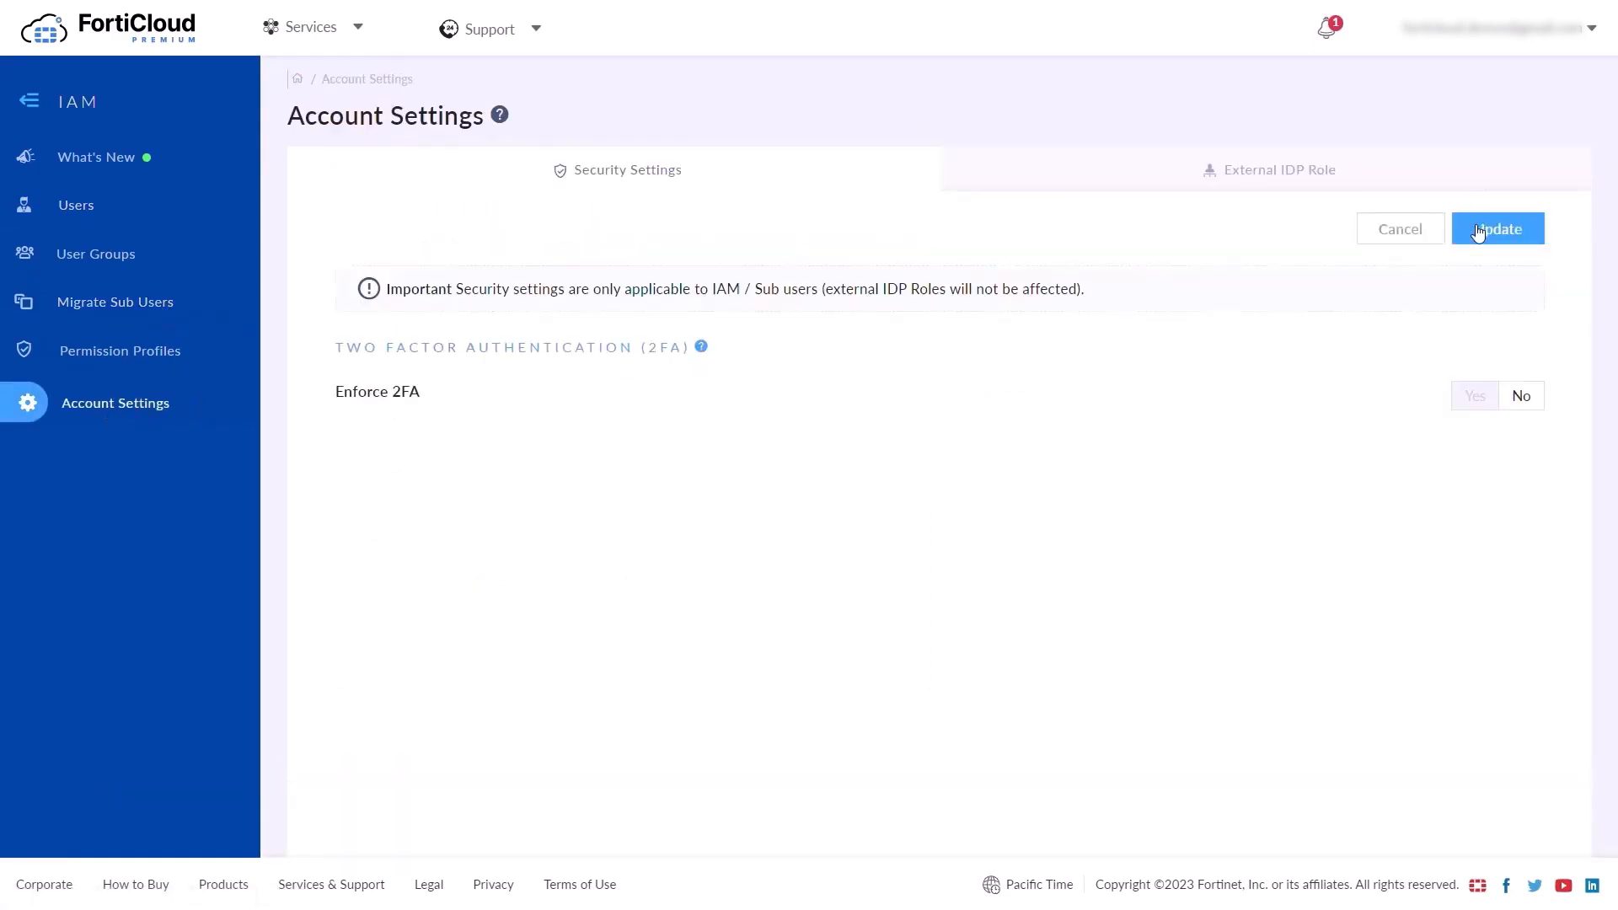
click(1474, 396)
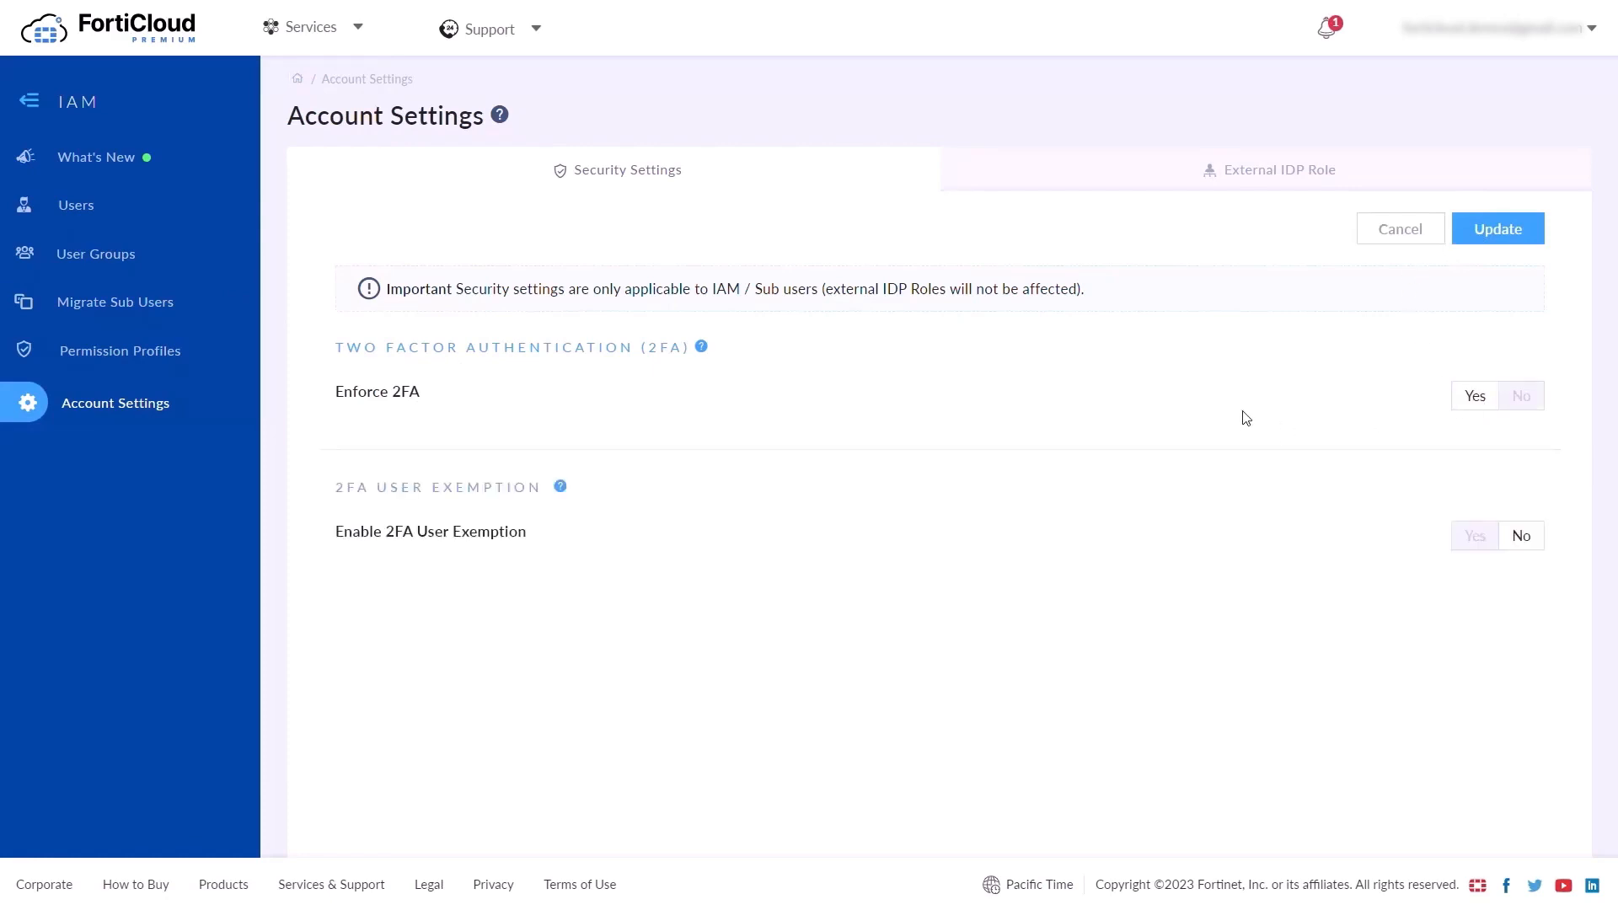
click(1497, 226)
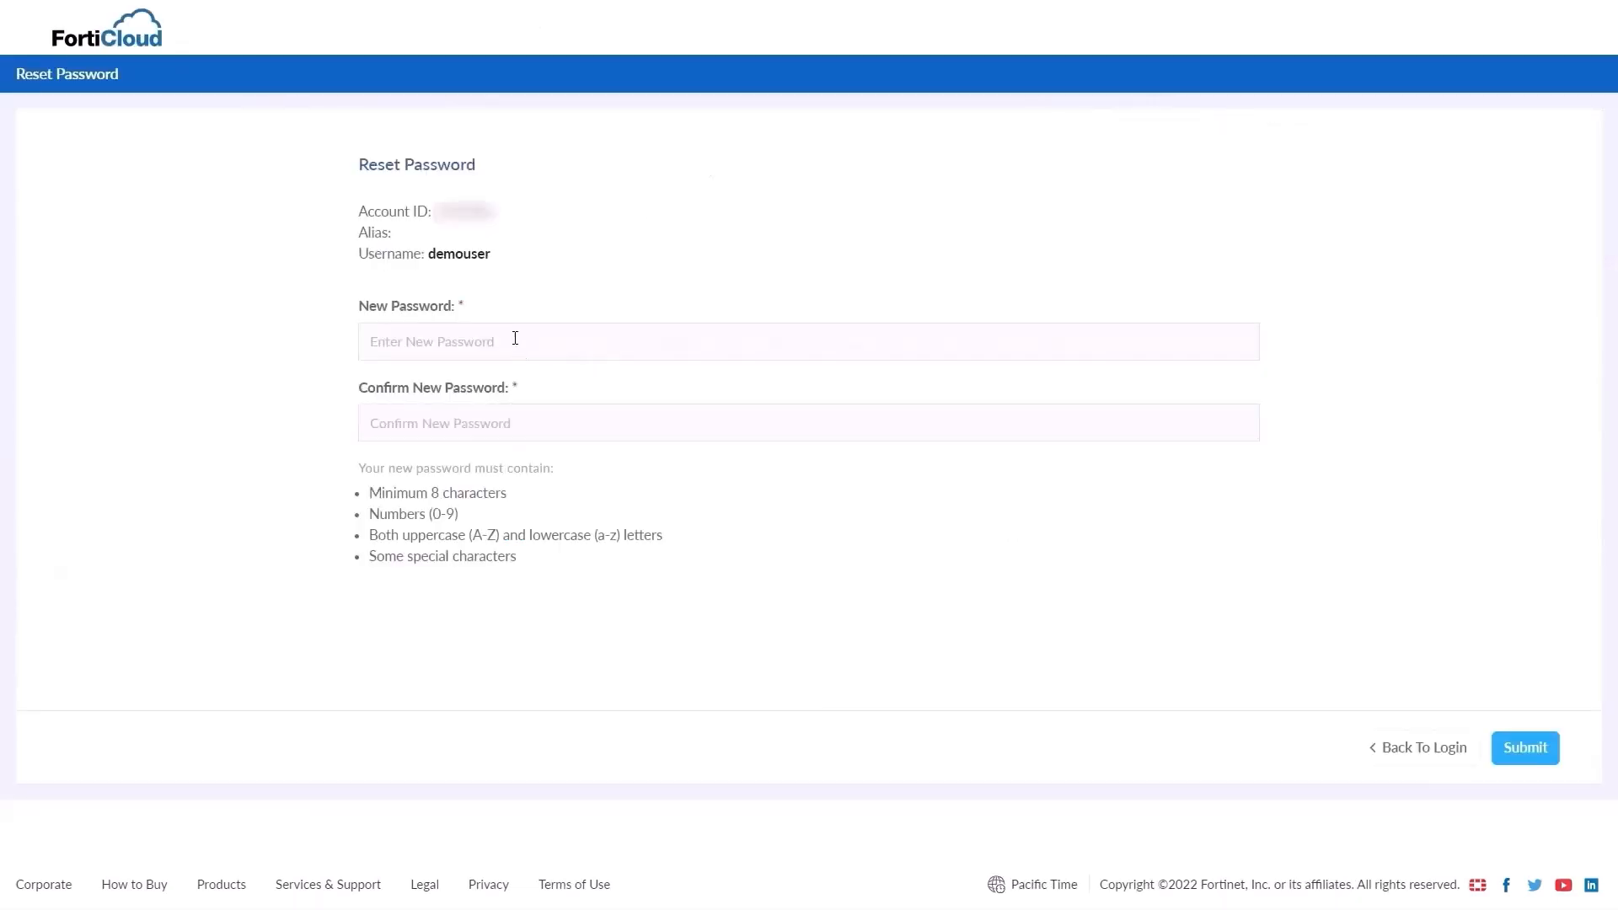
Submit a new password, then log in to account 'ABC Company' as IAM user demouser, verifying by e-mail code
click(514, 338)
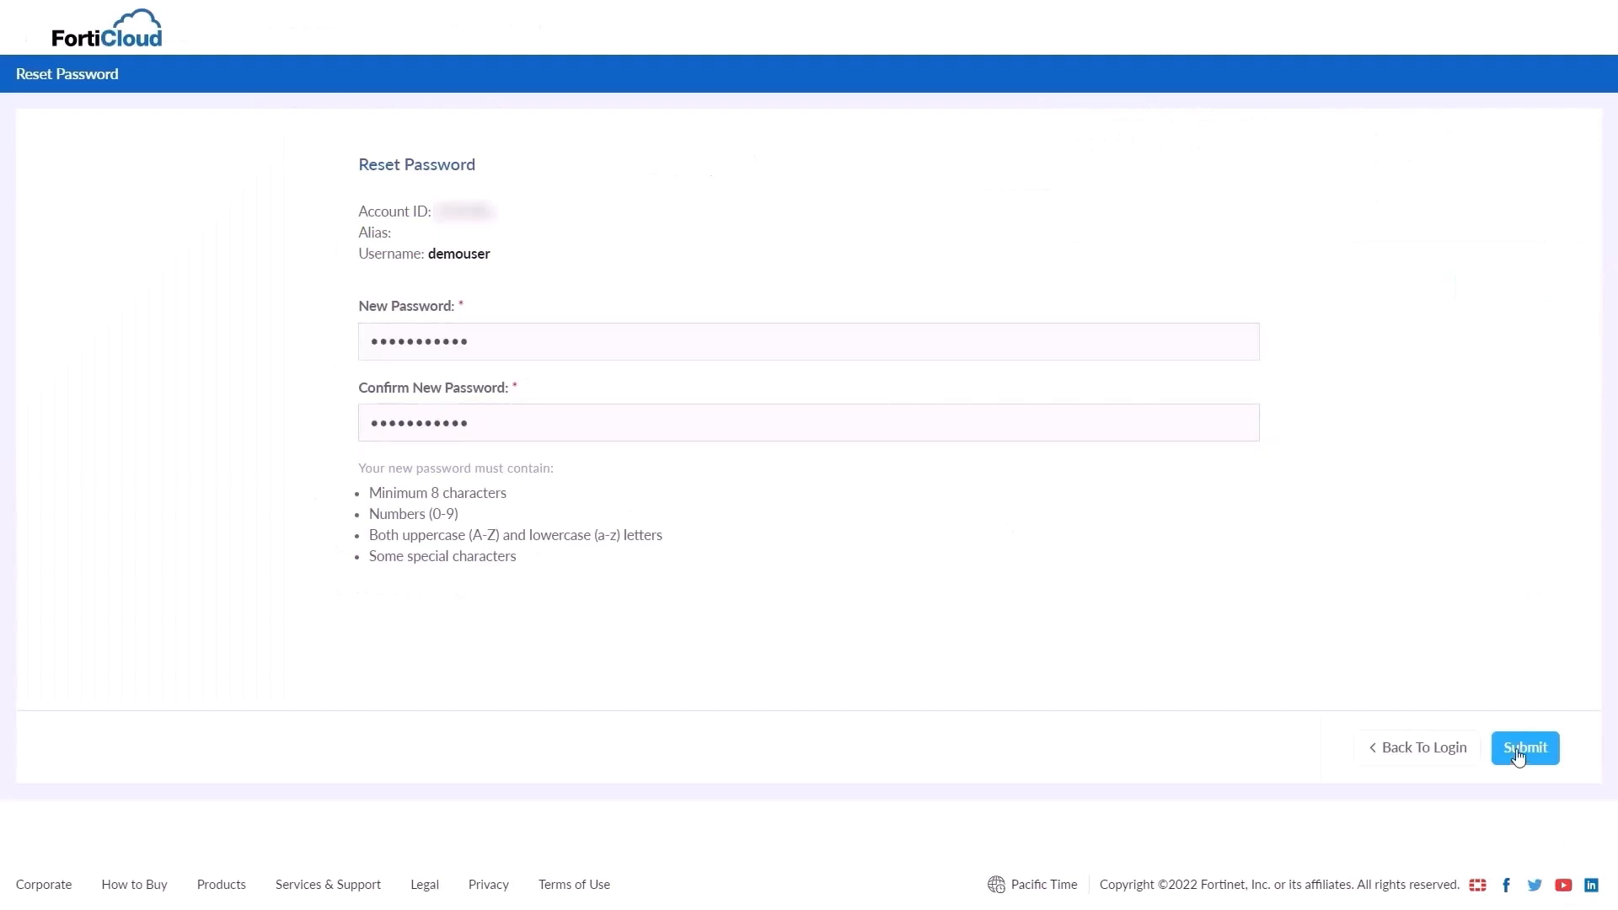
click(1522, 748)
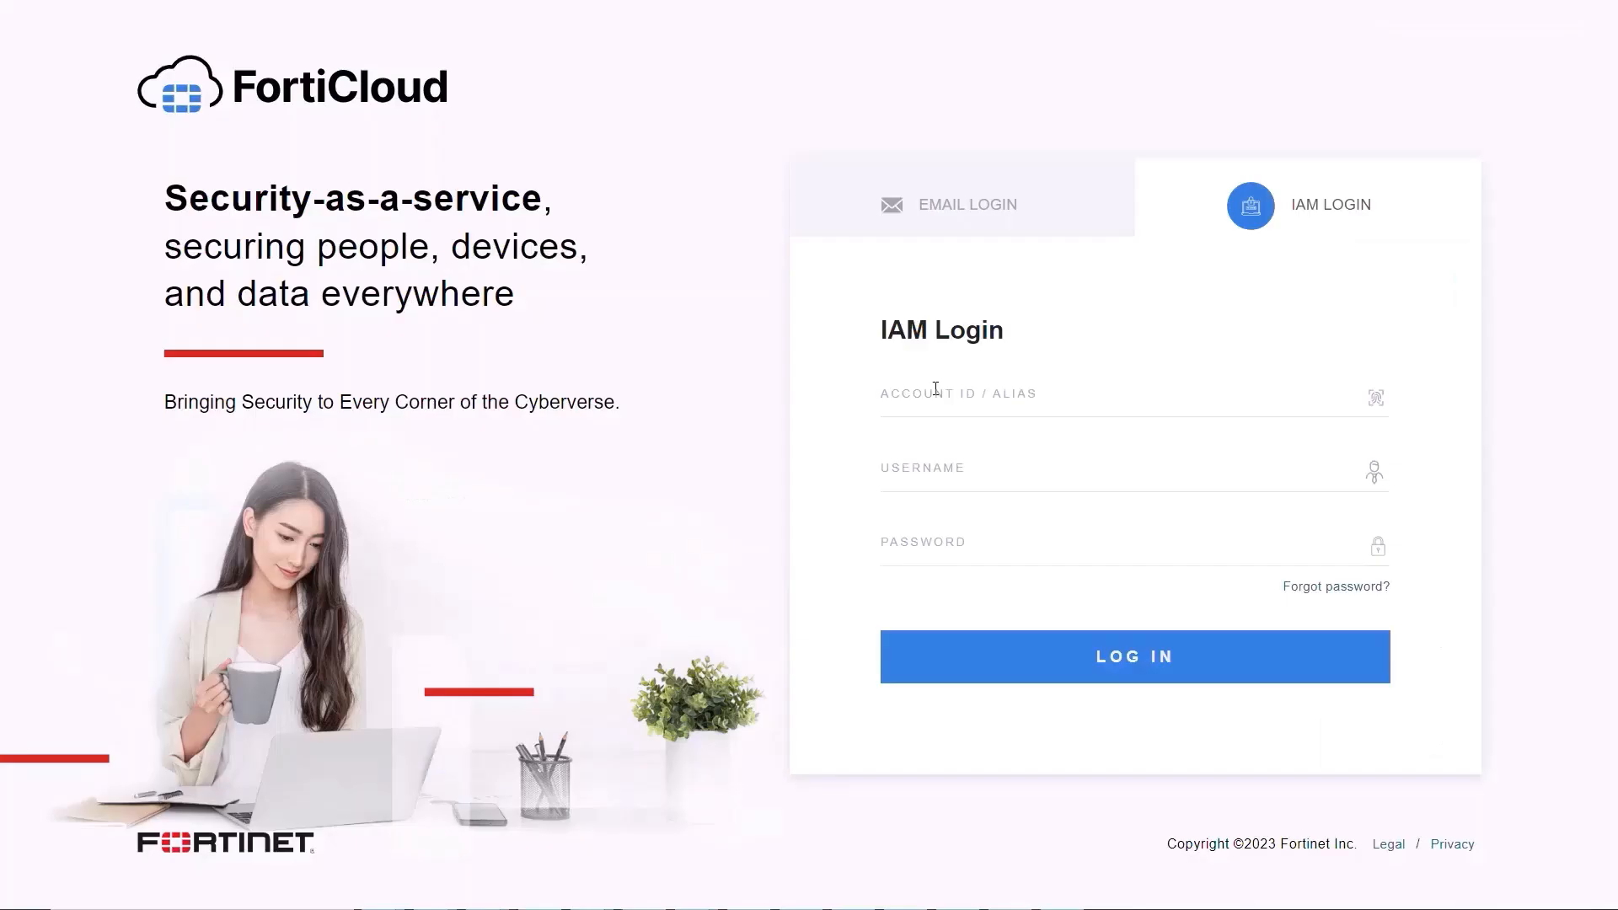
click(935, 386)
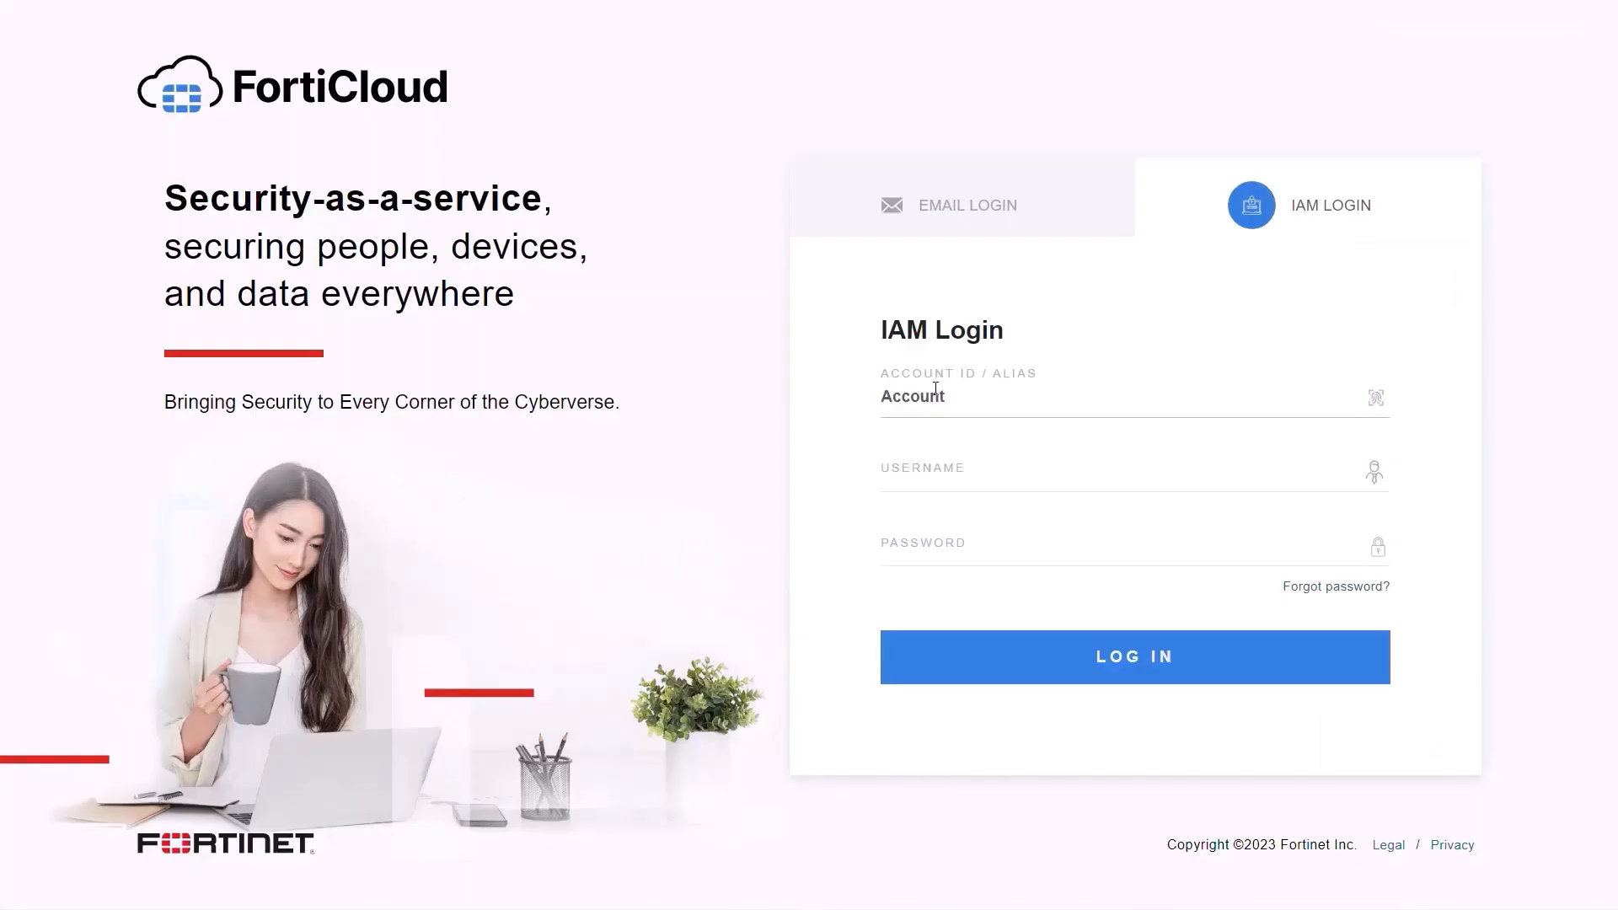
text(ABC Company)
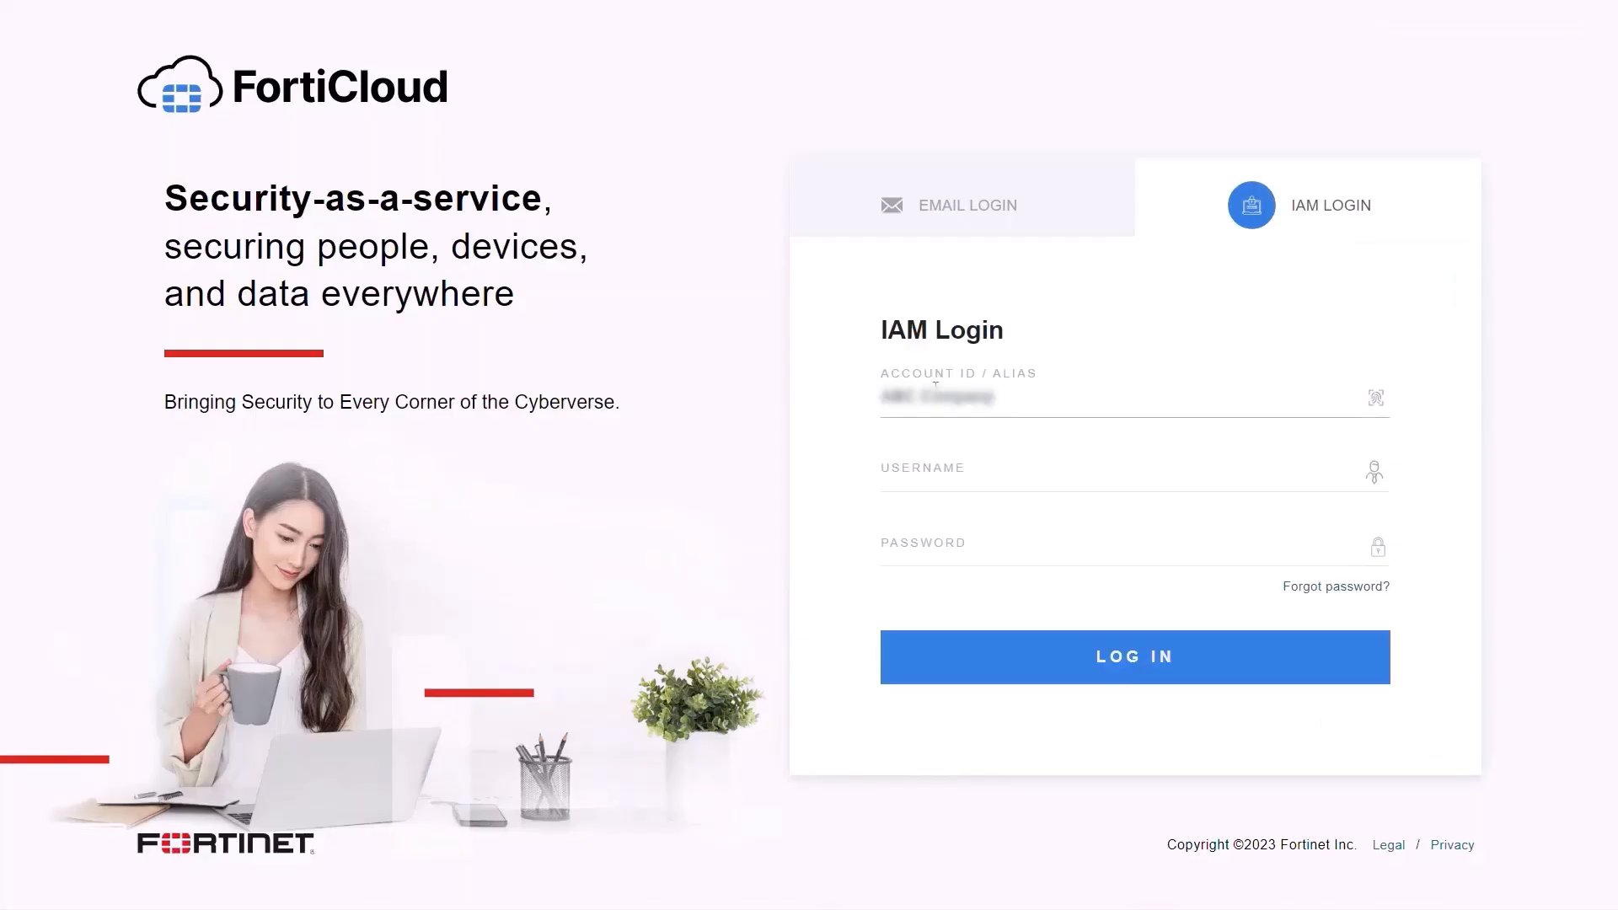
key(Tab)
text(demouser)
key(Tab)
text(******)
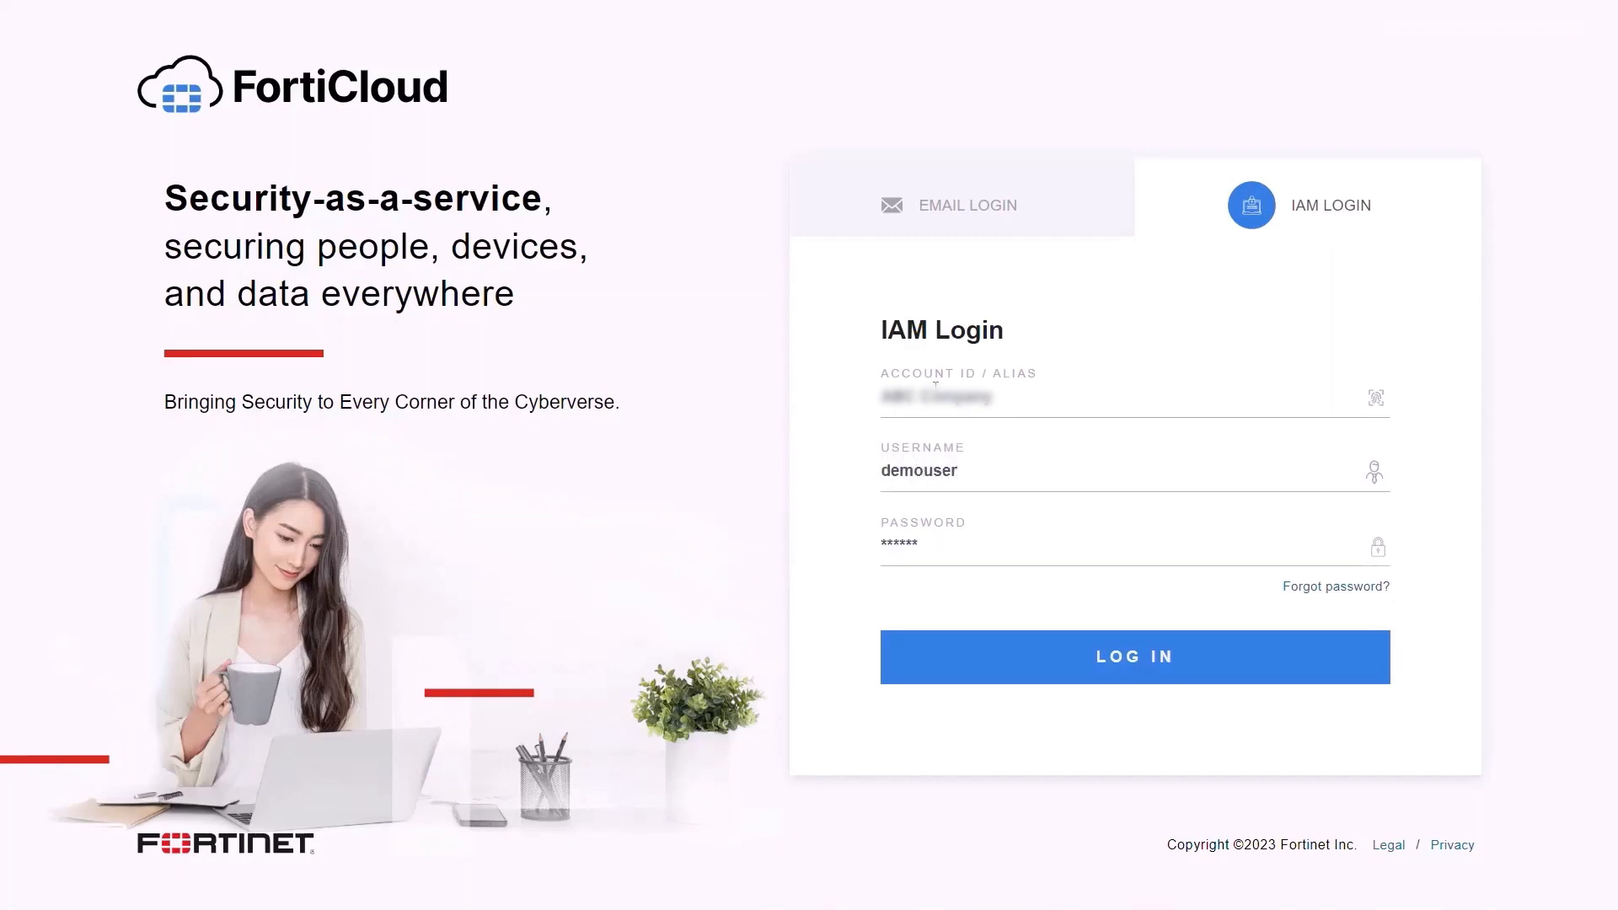
text(*************)
click(1052, 666)
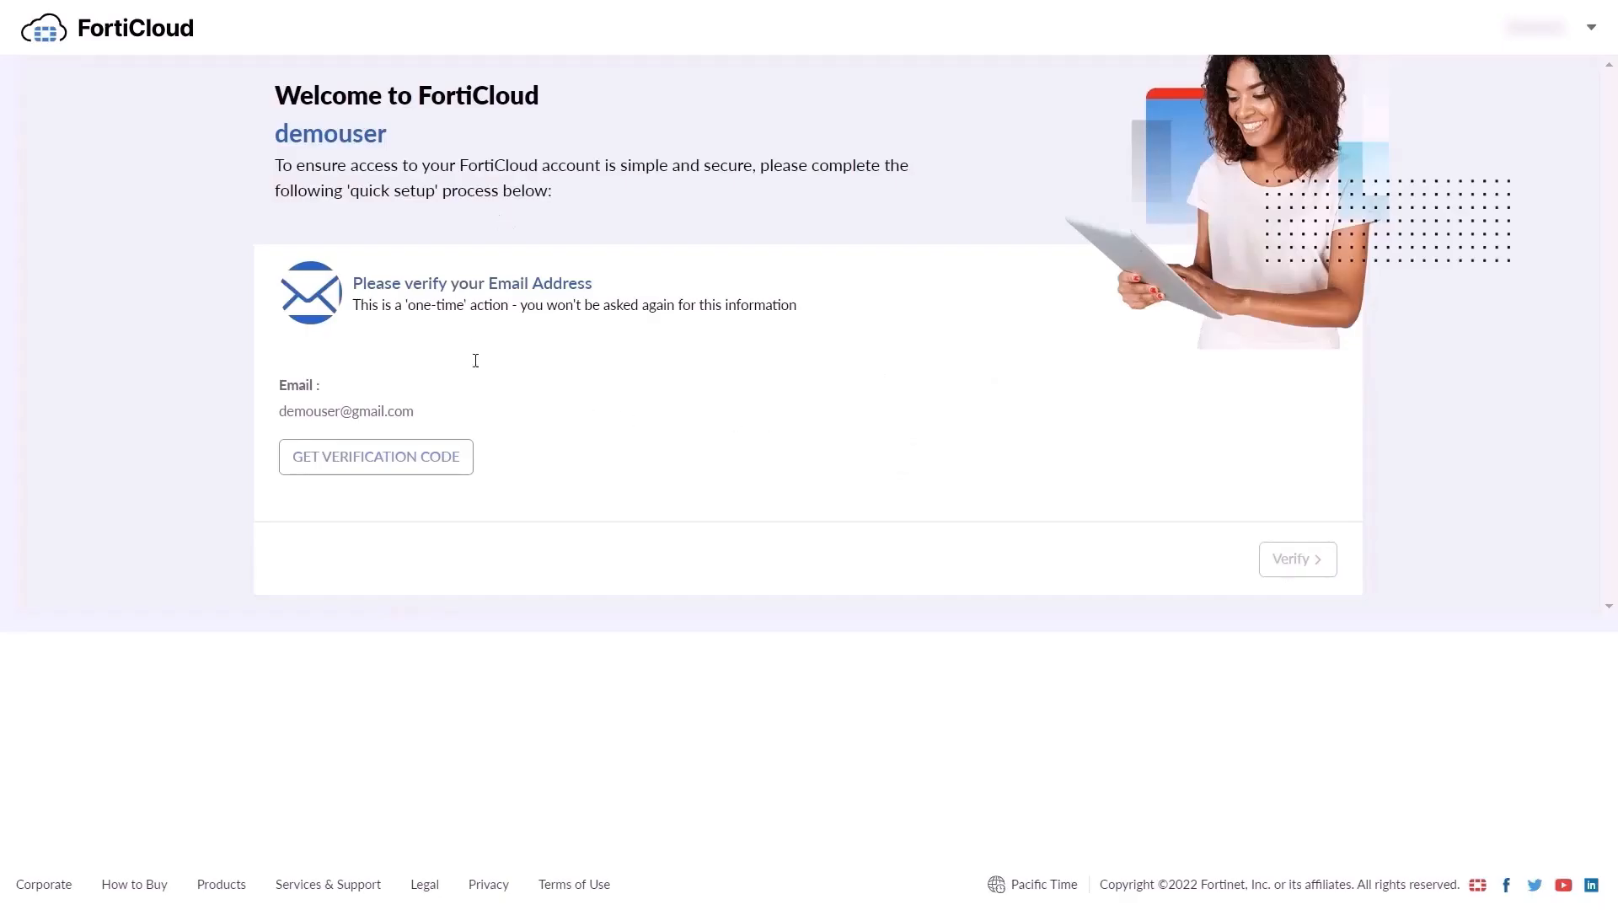
click(450, 465)
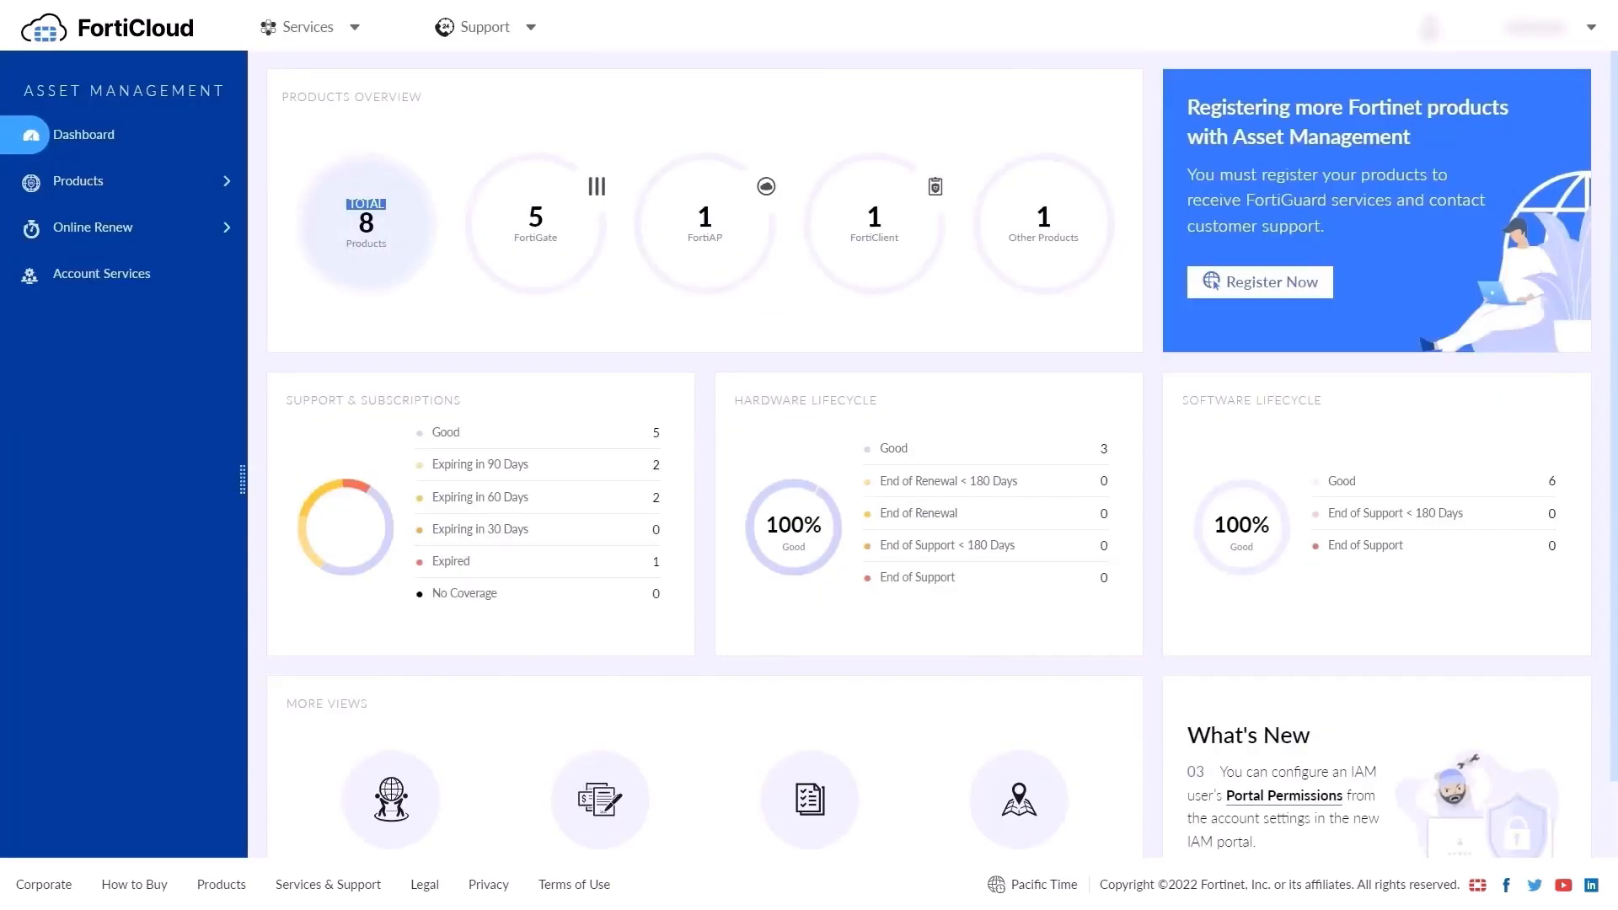
Review the IAM Users list in the IAM portal, then open the Identity & Access Management (IAM) guide
click(308, 27)
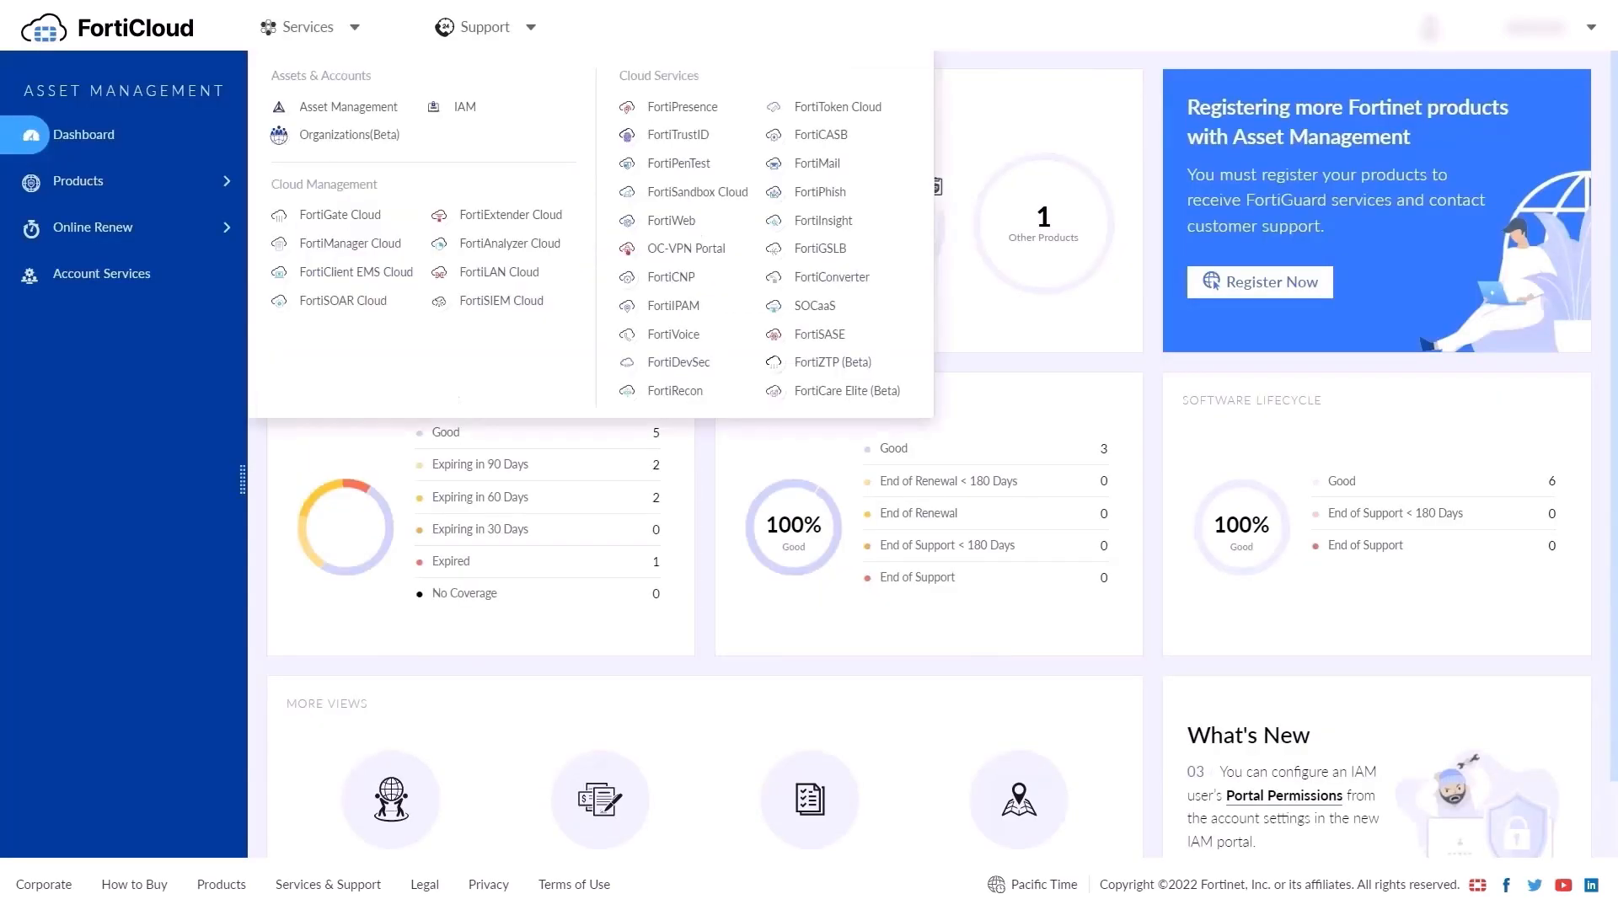
click(465, 108)
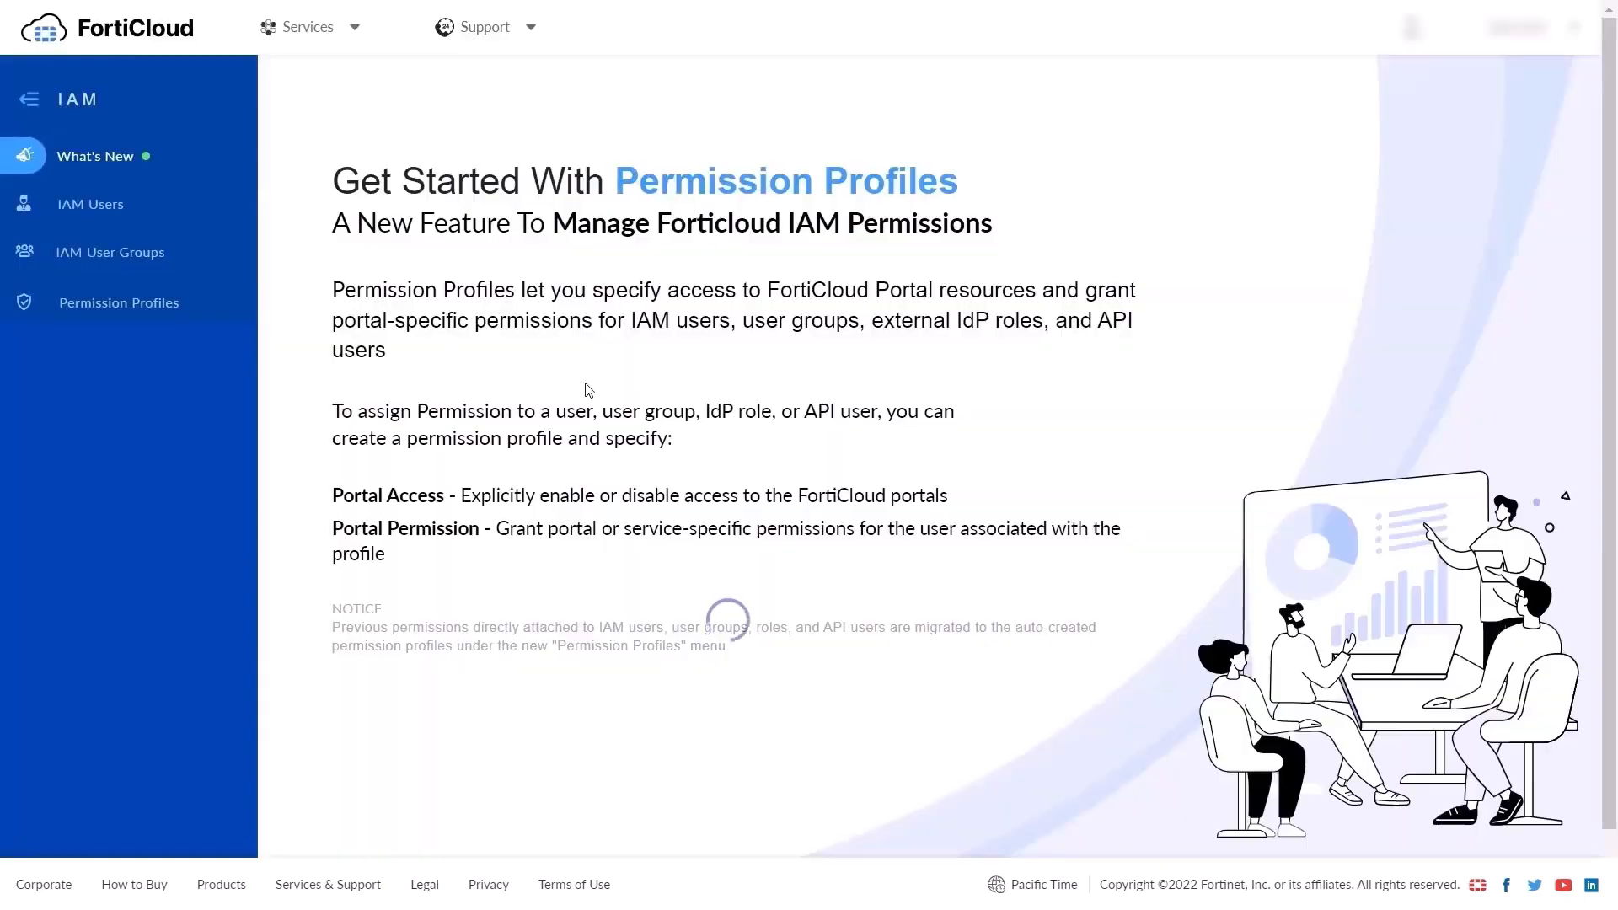
click(100, 218)
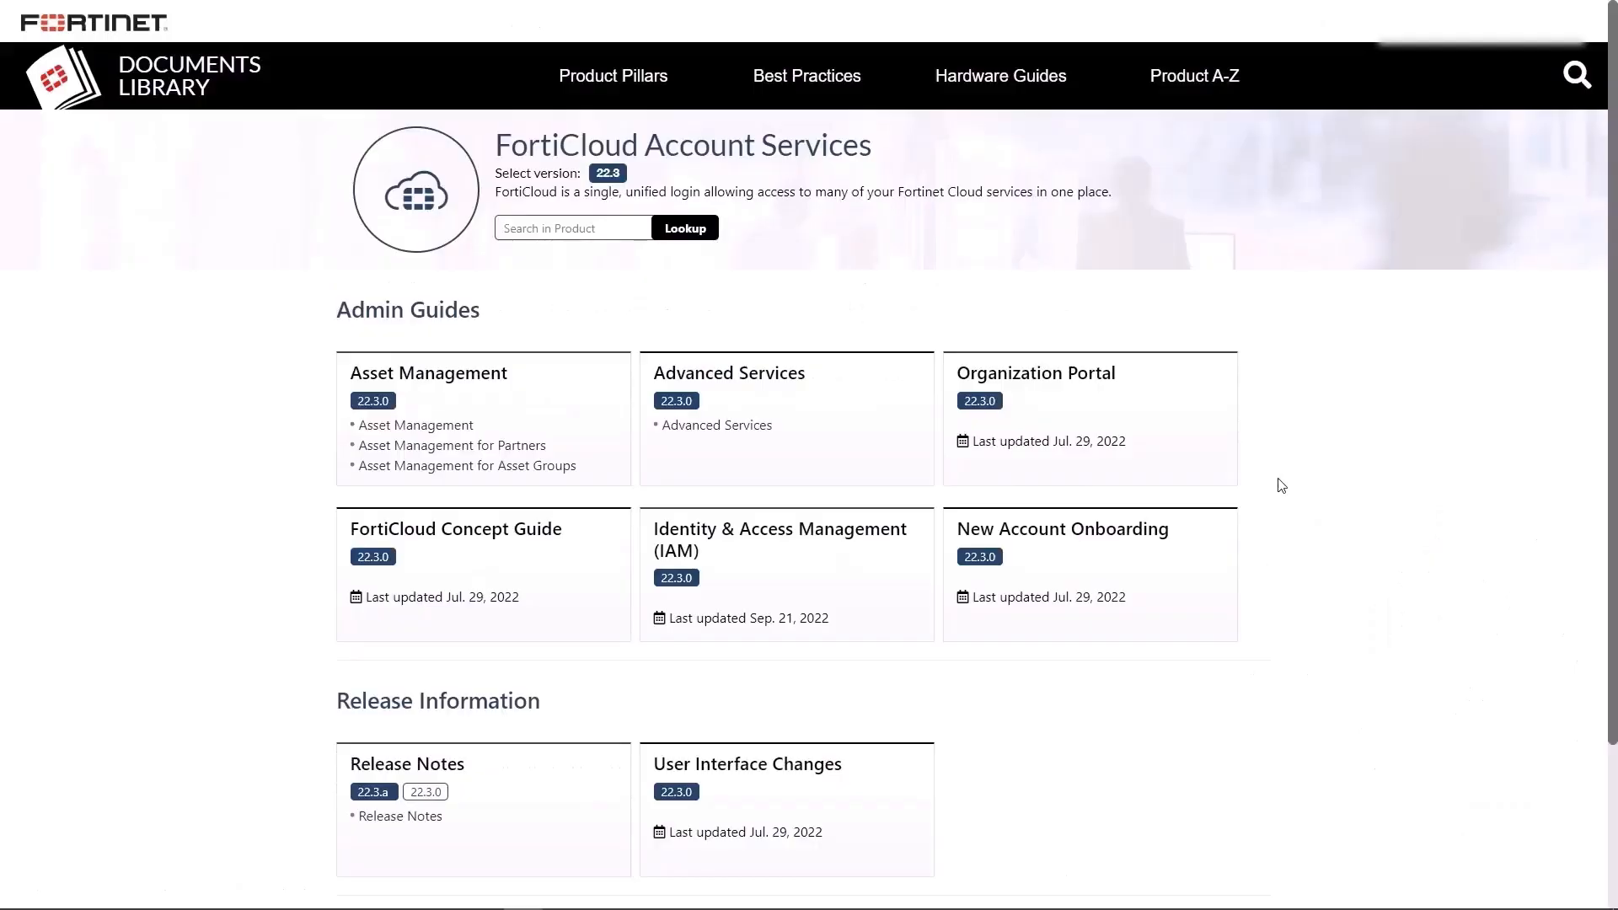
click(873, 534)
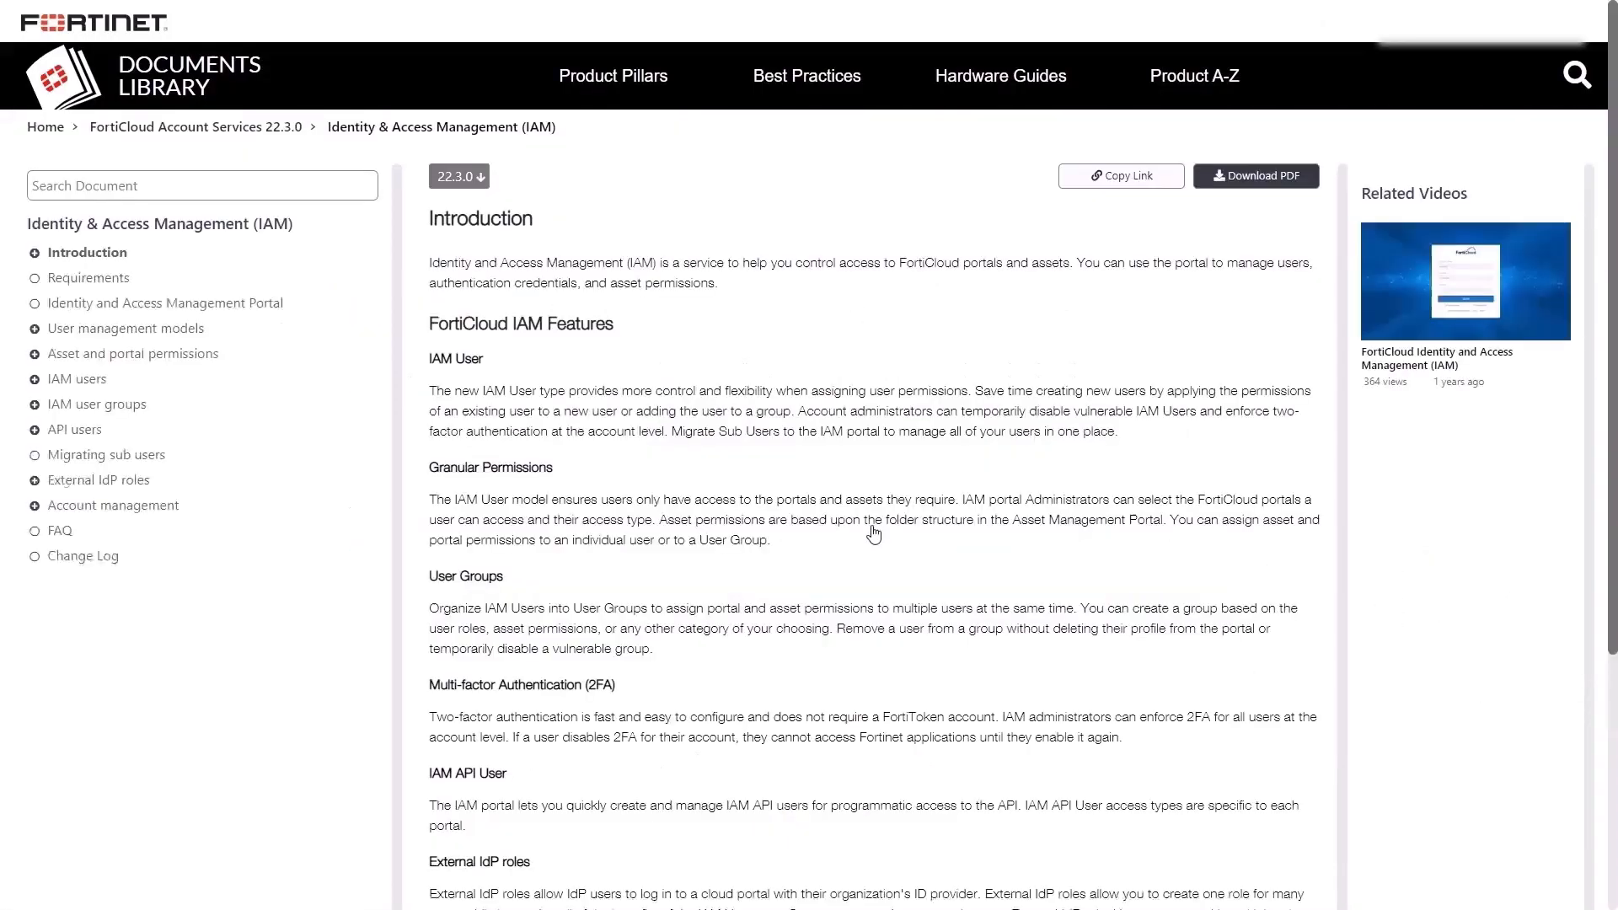